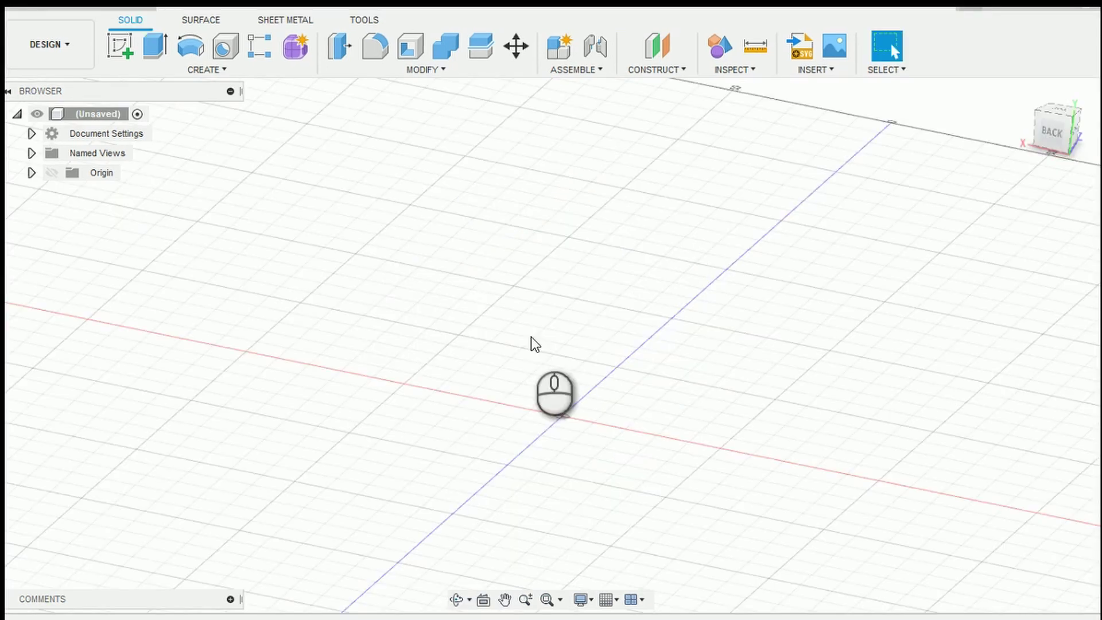
Create a form box centred on the origin on the vertical XY plane, 50 mm by 50 mm with a 25 mm height.
{"action": "left_click", "coordinate": [295, 47]}
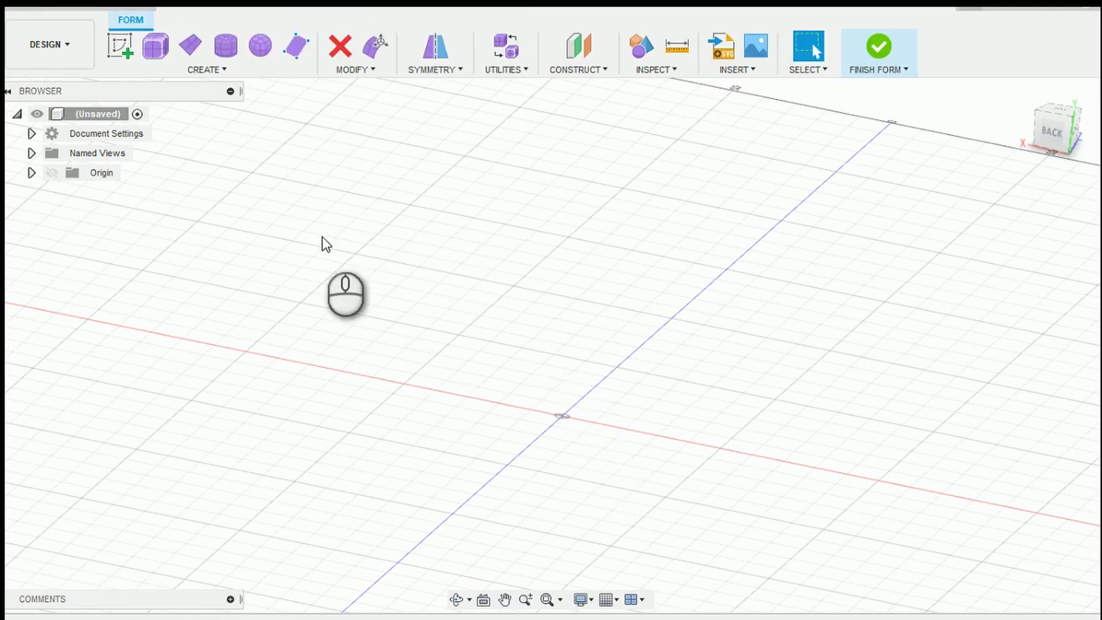
{"action": "left_click", "coordinate": [156, 49]}
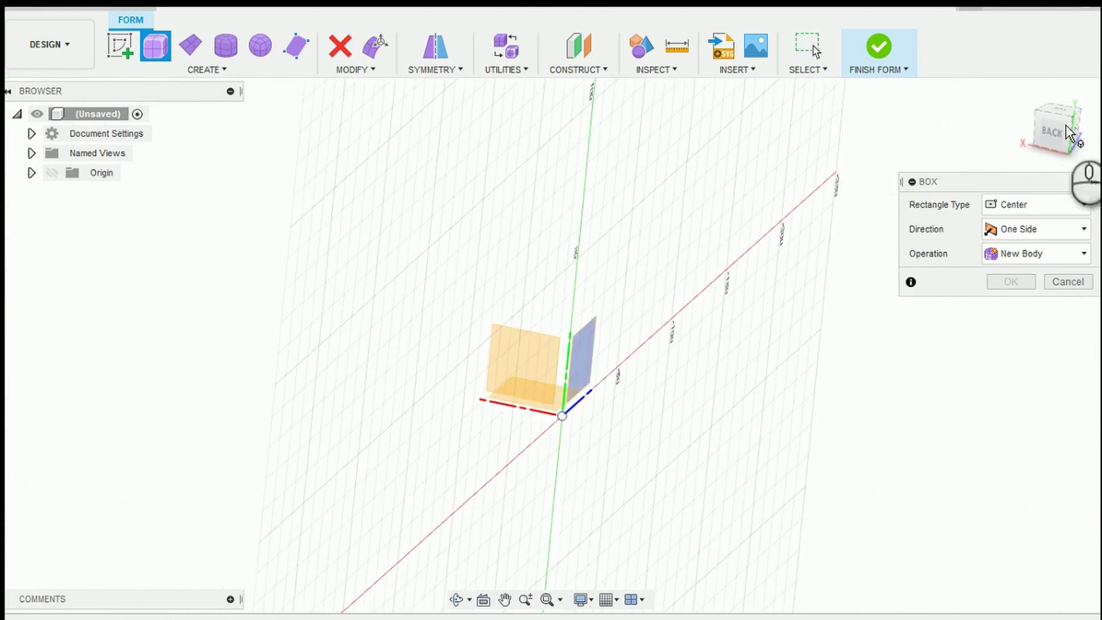
{"action": "left_click", "coordinate": [1024, 96]}
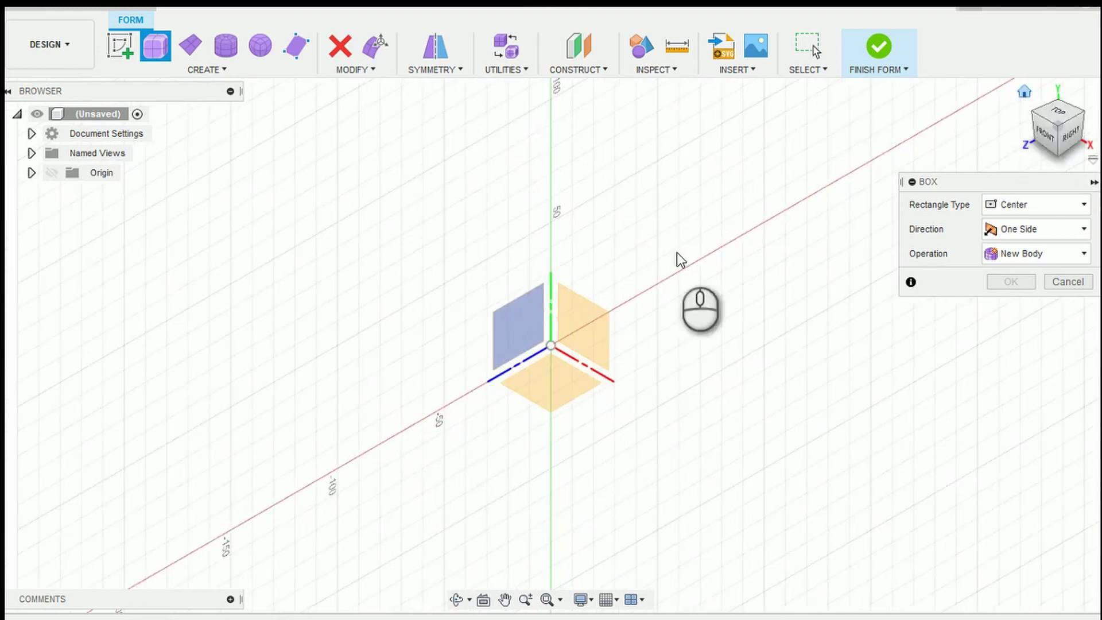
{"action": "left_click", "coordinate": [572, 326]}
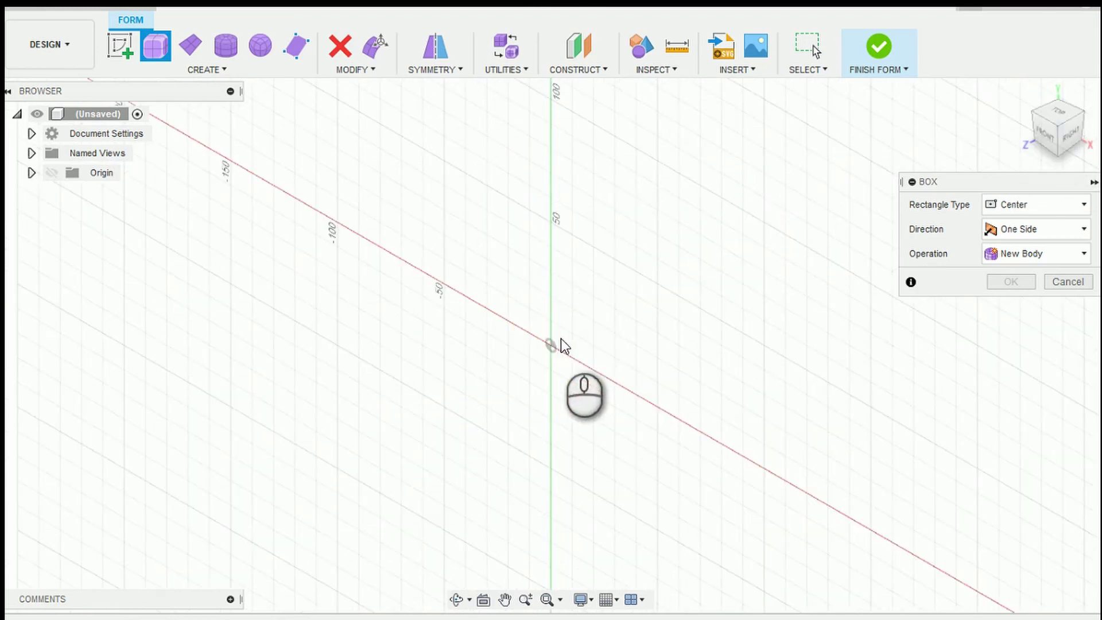
{"action": "left_click", "coordinate": [550, 346]}
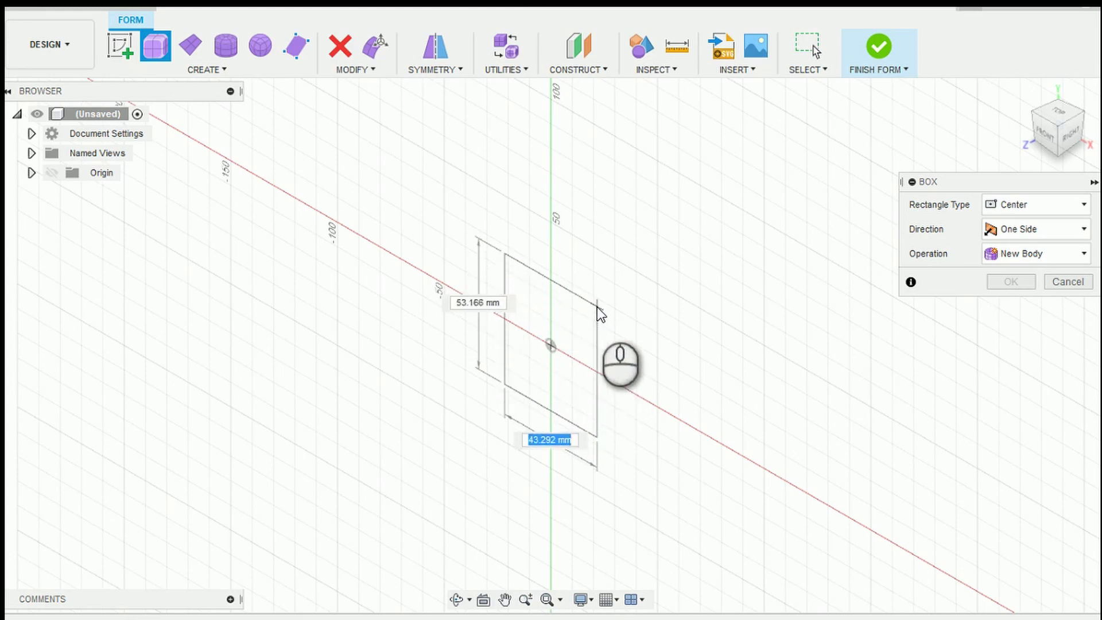
{"action": "key", "text": "BackSpace"}
{"action": "type", "text": "50"}
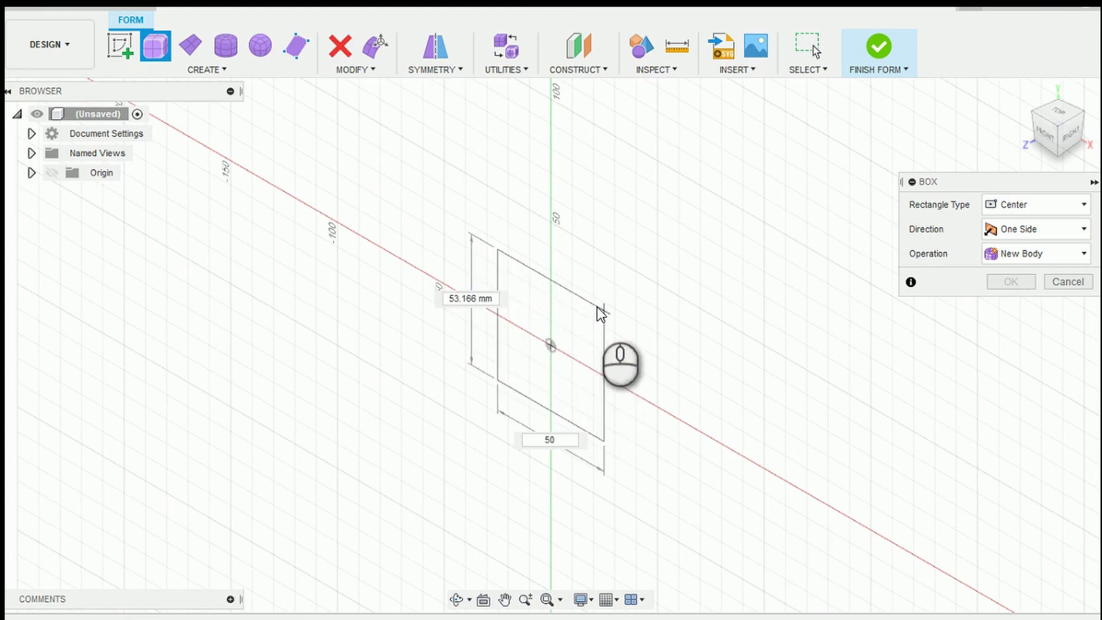
{"action": "key", "text": "Tab"}
{"action": "type", "text": "50"}
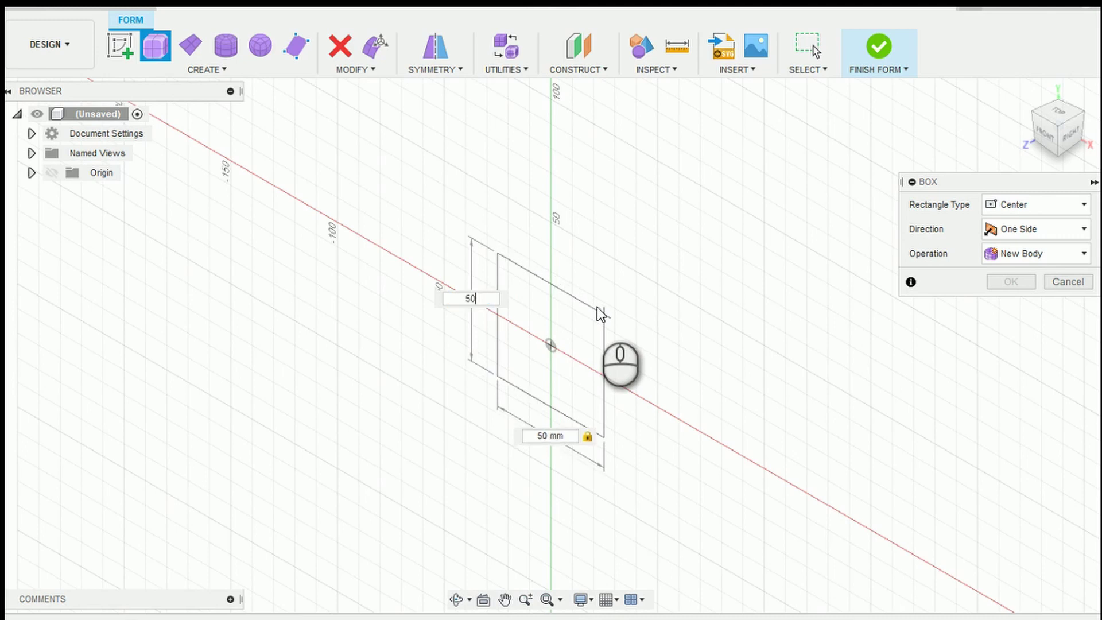
{"action": "left_click", "coordinate": [597, 307]}
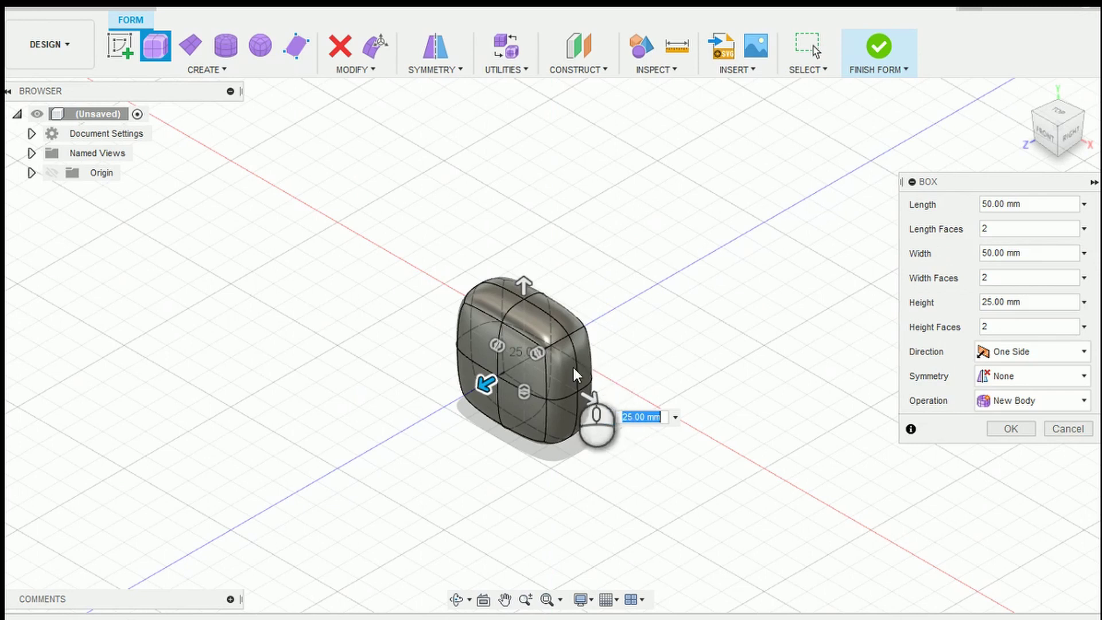
{"action": "left_click_drag", "start_coordinate": [983, 182], "coordinate": [901, 184]}
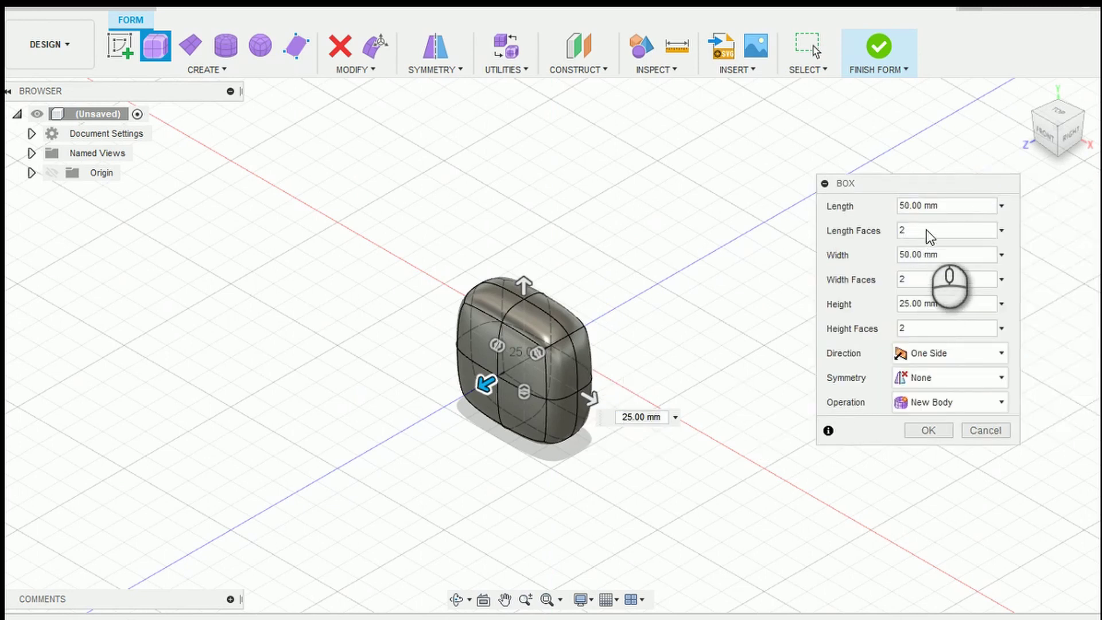
{"action": "key", "text": "Return"}
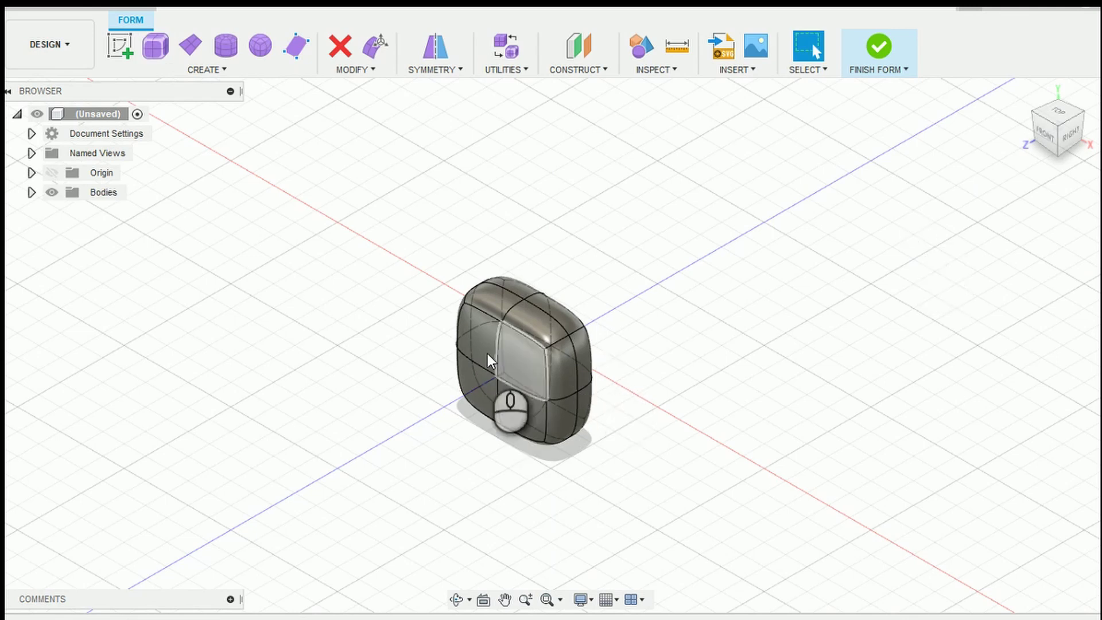
Inset the four front faces of the box with Edit Form and extrude them 20 mm into the body.
{"action": "left_click", "coordinate": [485, 350]}
{"action": "left_click", "coordinate": [532, 365], "text": "shift"}
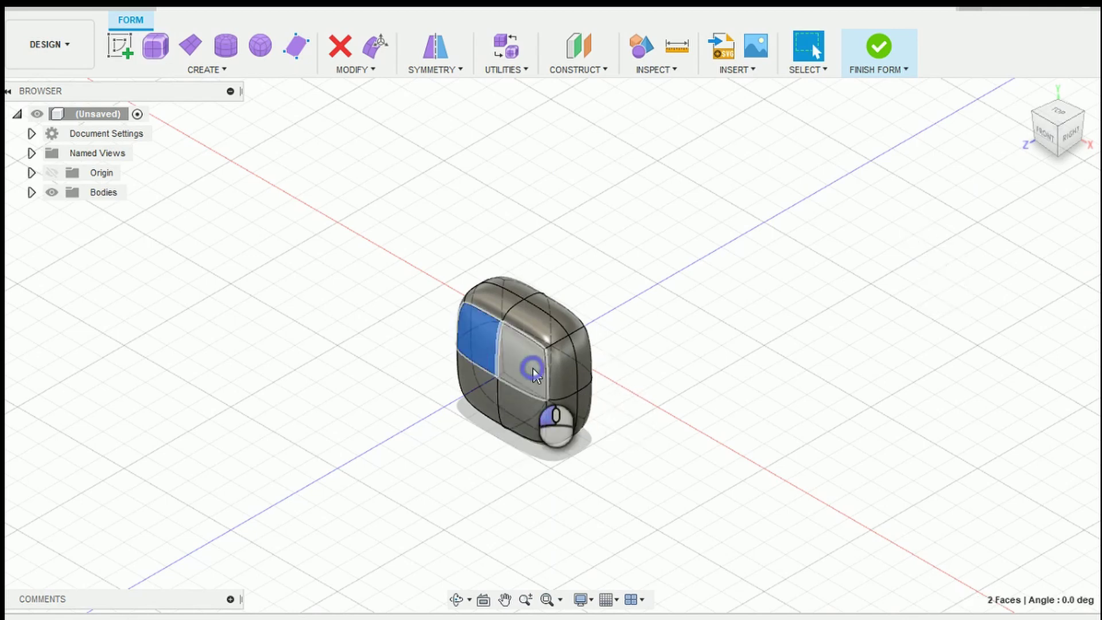
{"action": "left_click", "coordinate": [480, 398], "text": "shift"}
{"action": "left_click", "coordinate": [519, 415], "text": "shift"}
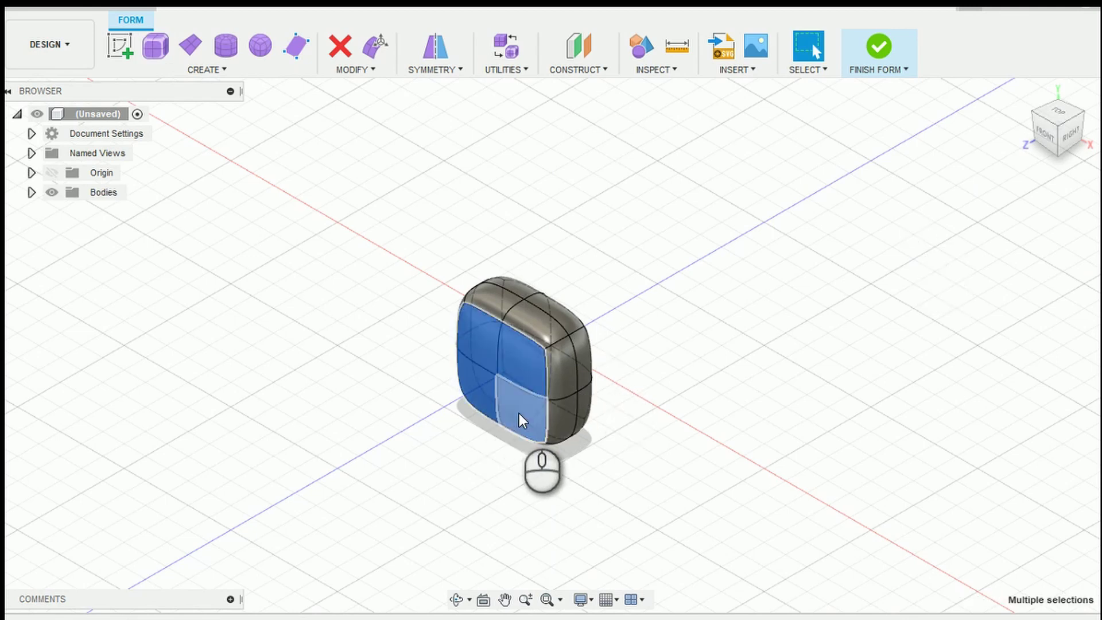
{"action": "right_click", "coordinate": [519, 413]}
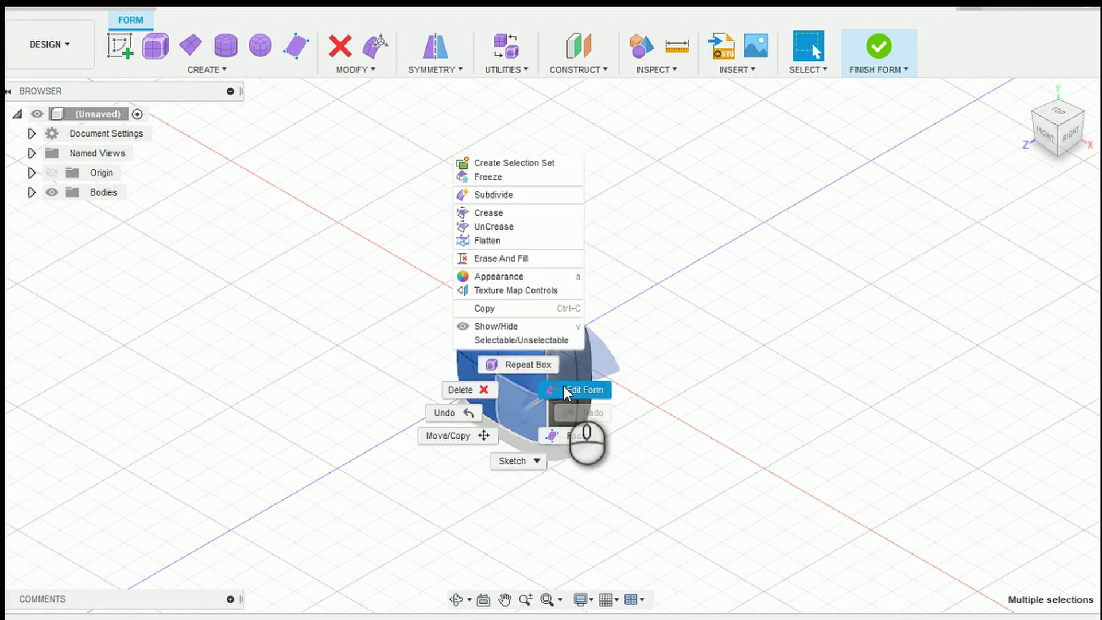
{"action": "left_click", "coordinate": [564, 388]}
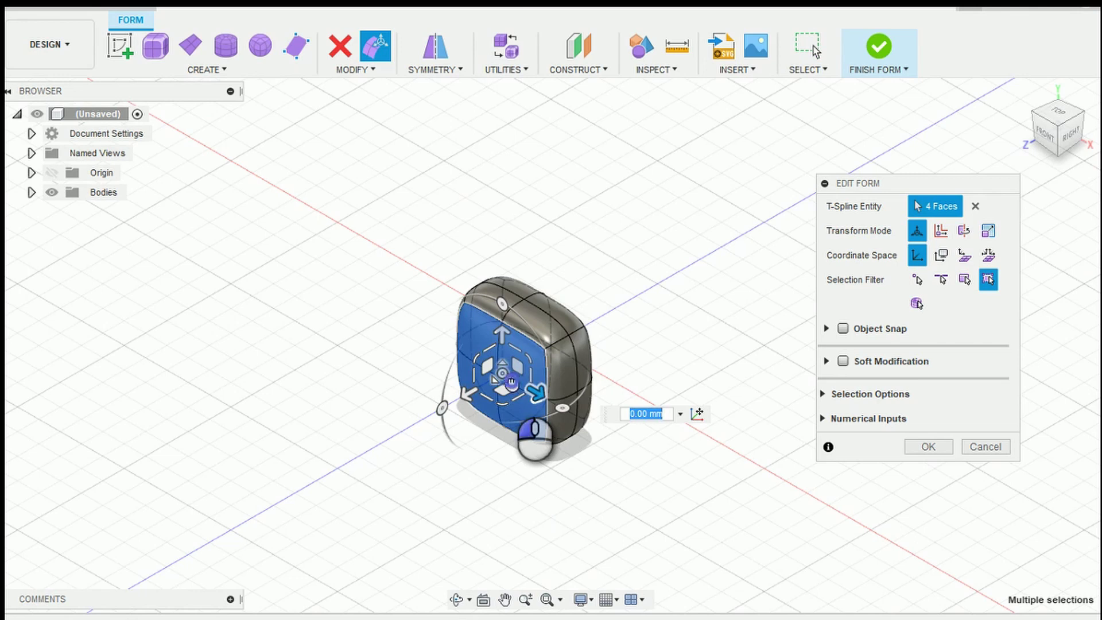
{"action": "mouse_move", "coordinate": [511, 382]}
{"action": "left_mouse_down"}
{"action": "mouse_move", "coordinate": [499, 371]}
{"action": "mouse_move", "coordinate": [508, 373]}
{"action": "mouse_move", "coordinate": [468, 391]}
{"action": "mouse_move", "coordinate": [507, 366]}
{"action": "left_mouse_up"}
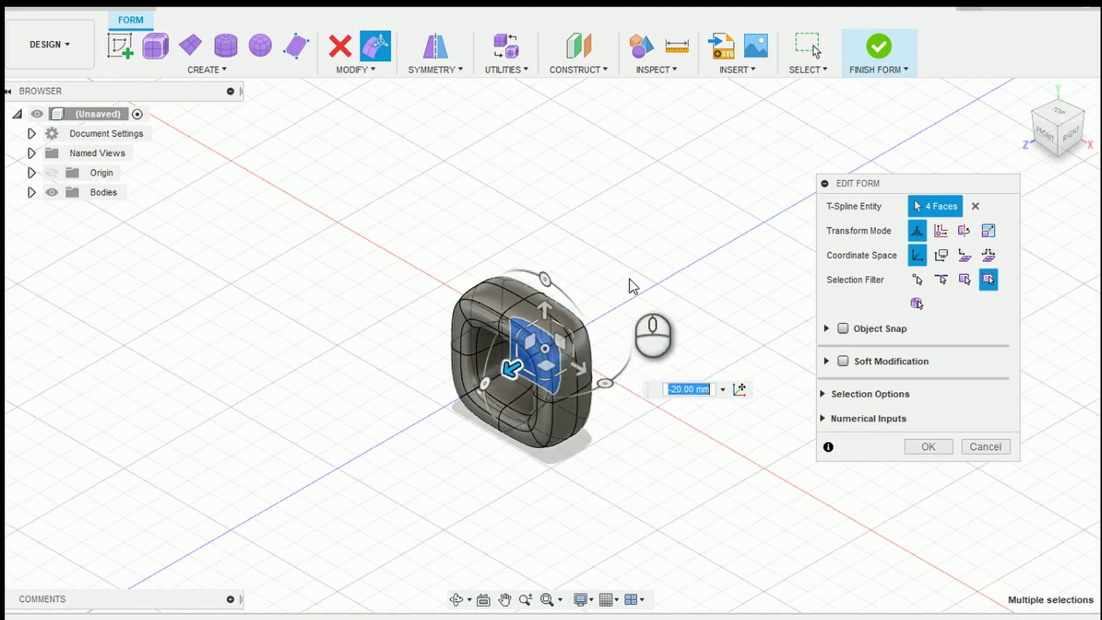
{"action": "key", "text": "Return"}
{"action": "left_click", "coordinate": [644, 291]}
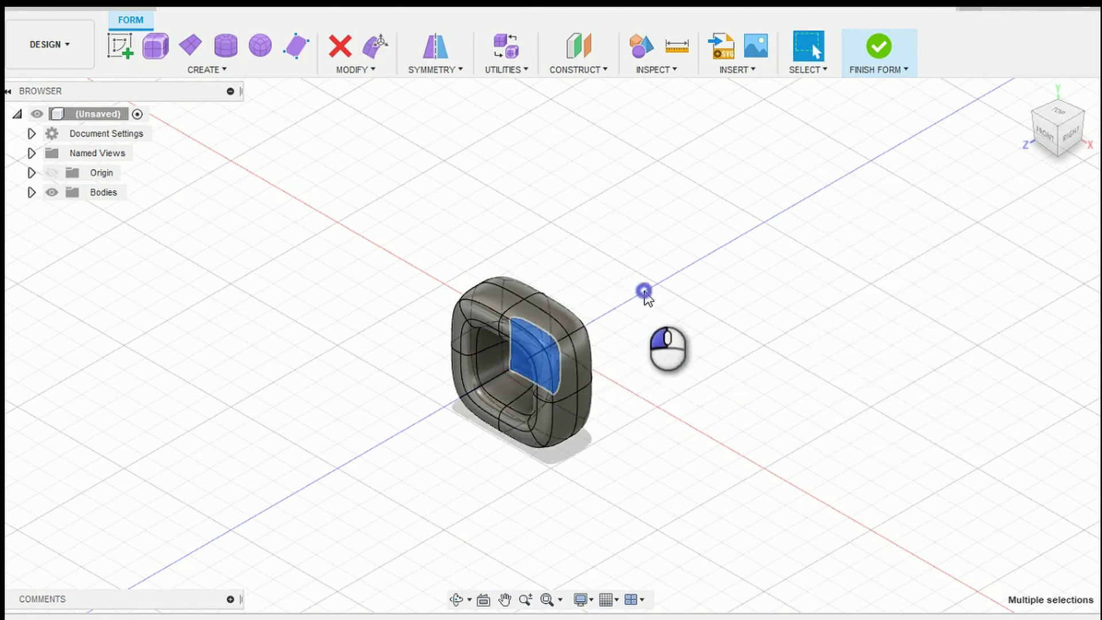
Inset the four back faces of the body with Edit Form, scaling them uniformly to about 0.415.
{"action": "left_click", "coordinate": [456, 599]}
{"action": "left_click_drag", "start_coordinate": [462, 531], "coordinate": [493, 490]}
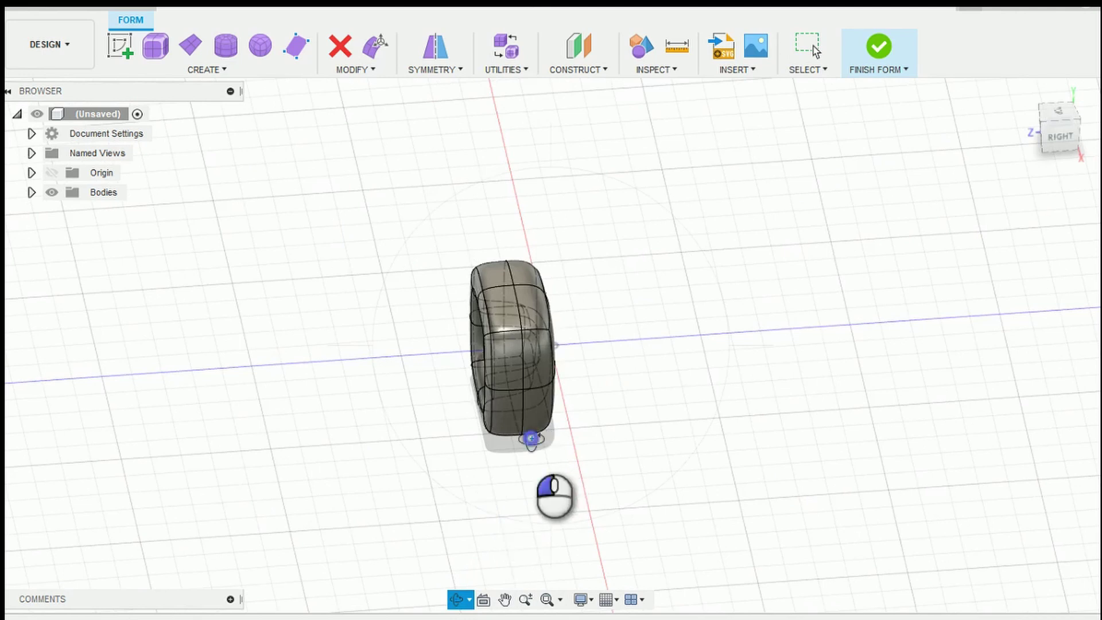
{"action": "left_click_drag", "start_coordinate": [532, 438], "coordinate": [482, 425]}
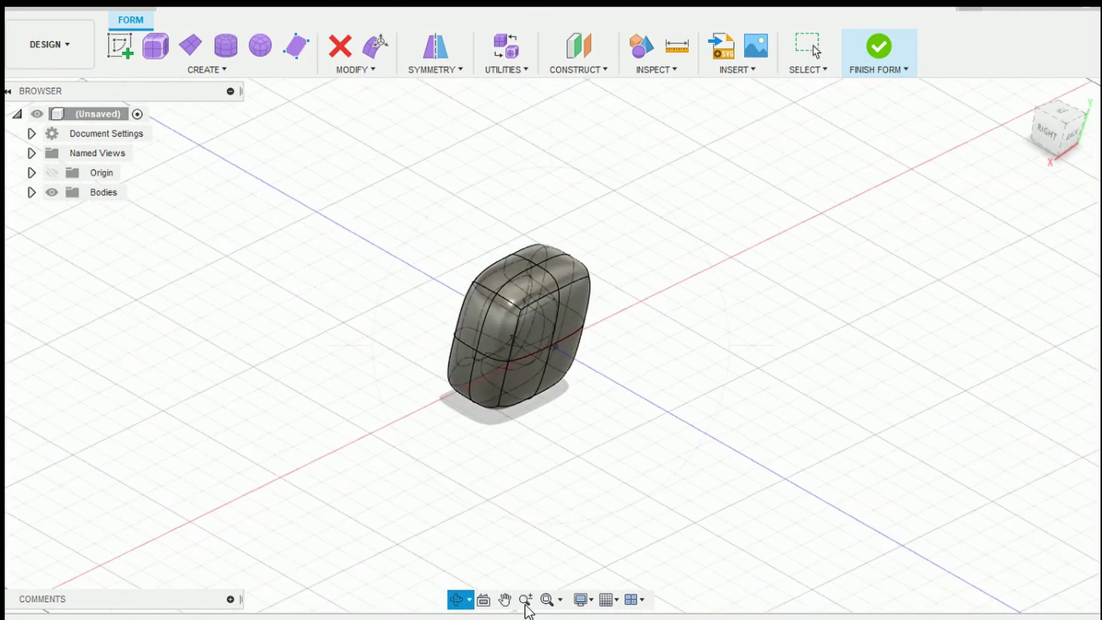
{"action": "left_click", "coordinate": [526, 600]}
{"action": "left_click_drag", "start_coordinate": [588, 455], "coordinate": [563, 410]}
{"action": "key", "text": "Escape"}
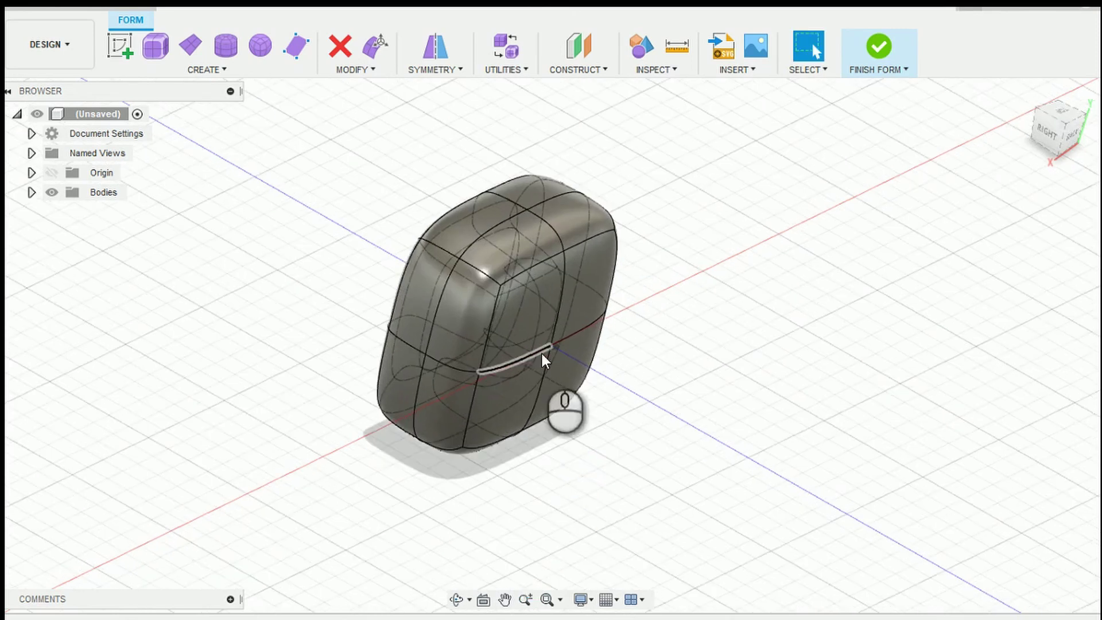
{"action": "left_click", "coordinate": [522, 326]}
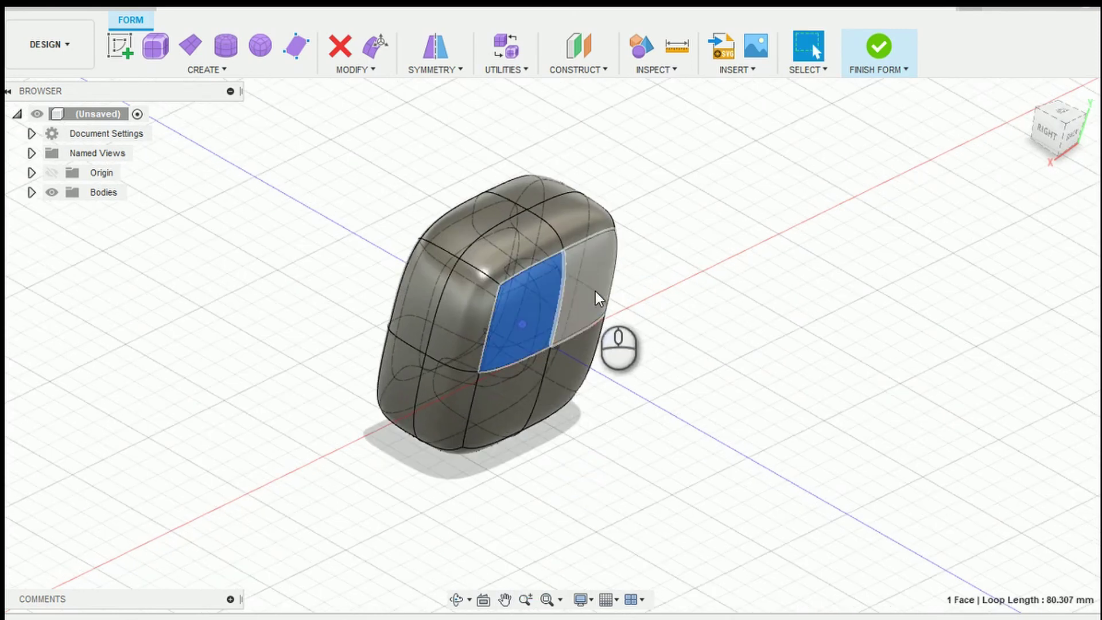
{"action": "left_click", "coordinate": [595, 290], "text": "shift"}
{"action": "left_click", "coordinate": [576, 379], "text": "shift"}
{"action": "left_click", "coordinate": [507, 390], "text": "shift"}
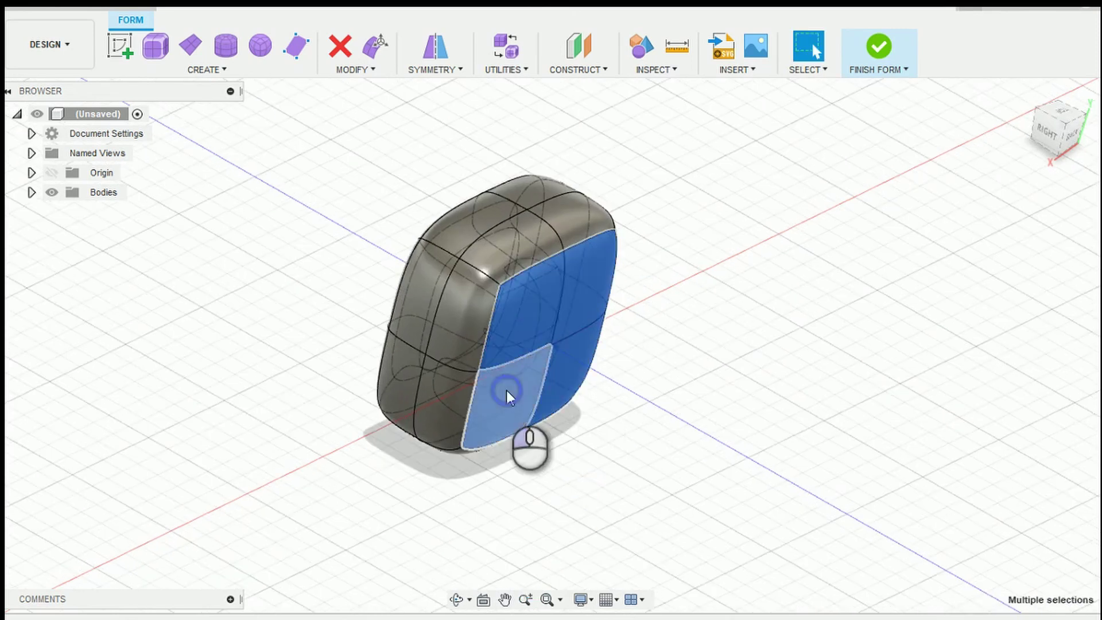
{"action": "right_click", "coordinate": [506, 390]}
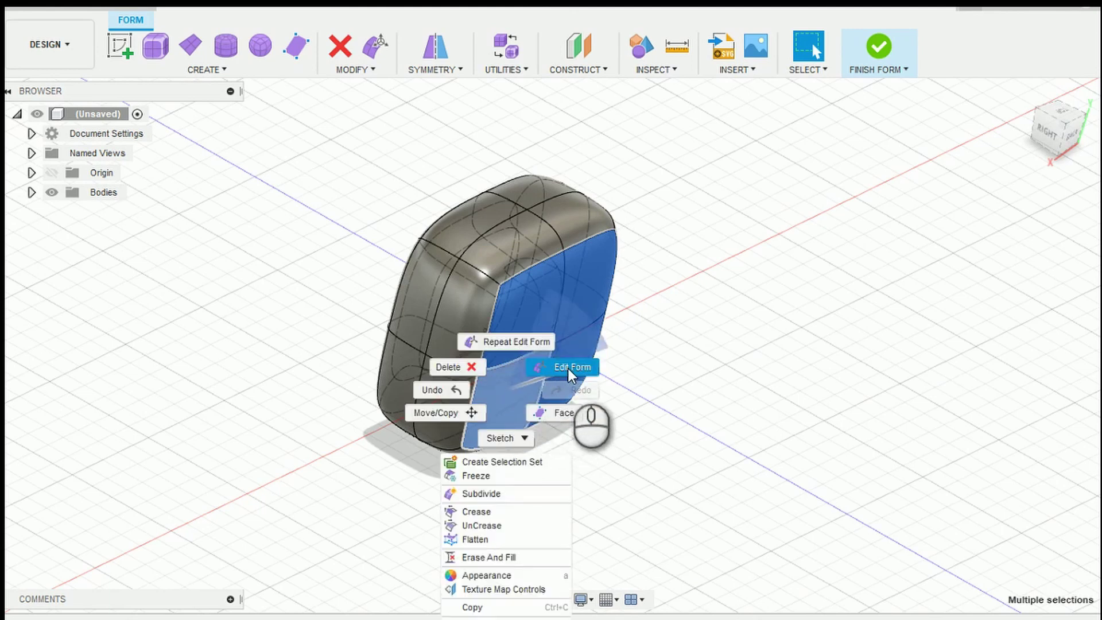
{"action": "left_click", "coordinate": [568, 369]}
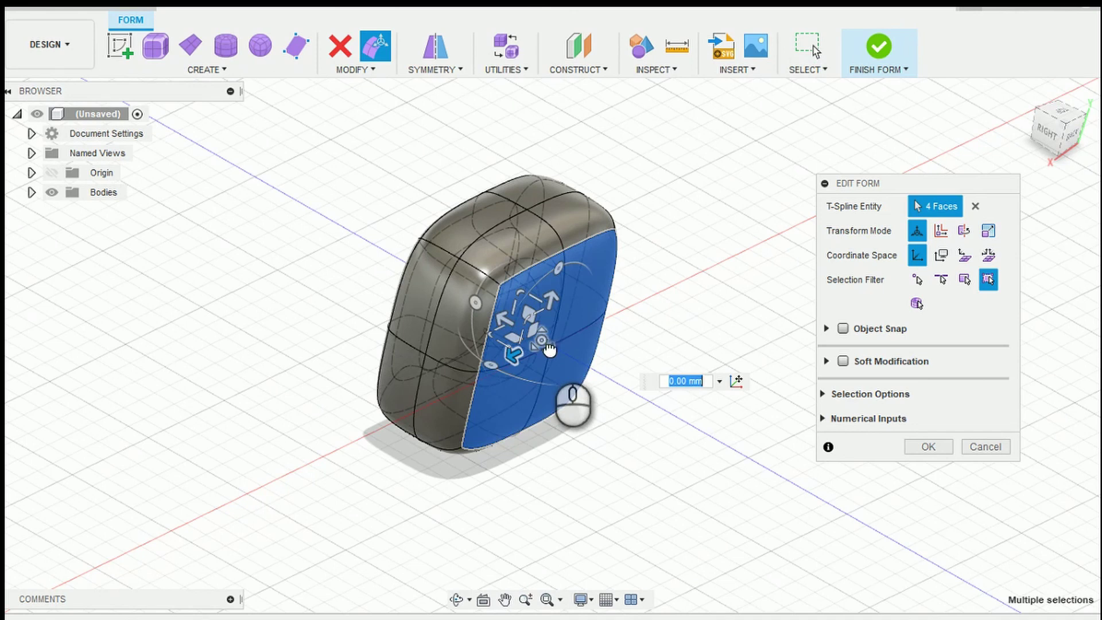
{"action": "left_click_drag", "start_coordinate": [549, 350], "coordinate": [520, 370]}
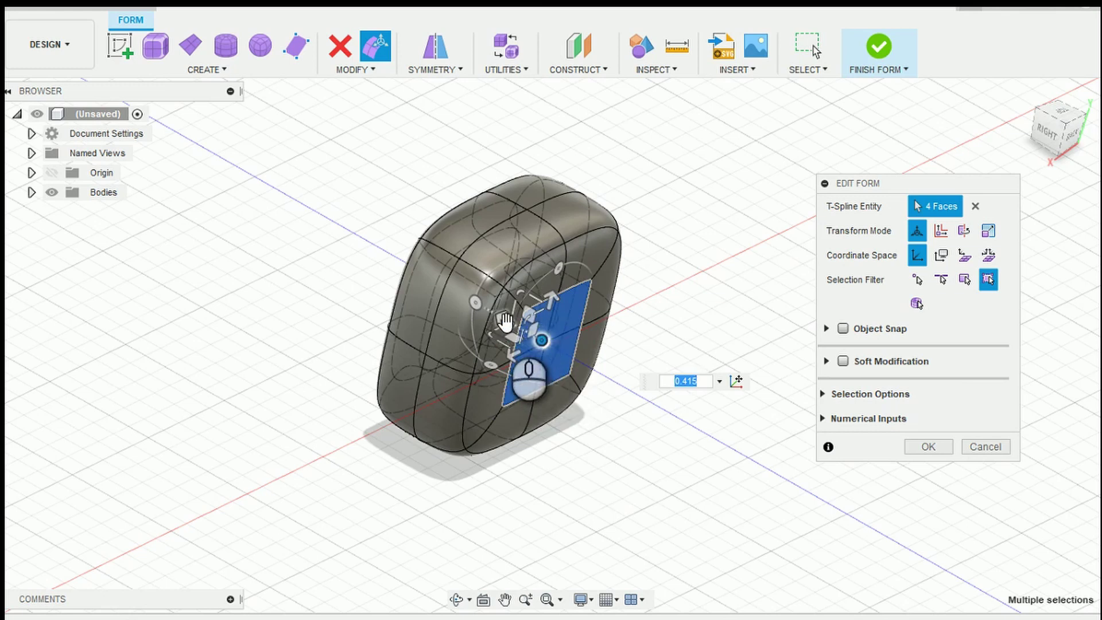
Extrude the inset back faces 15 mm outward to form a protrusion, and clear the selection.
{"action": "left_click_drag", "start_coordinate": [506, 325], "coordinate": [560, 352]}
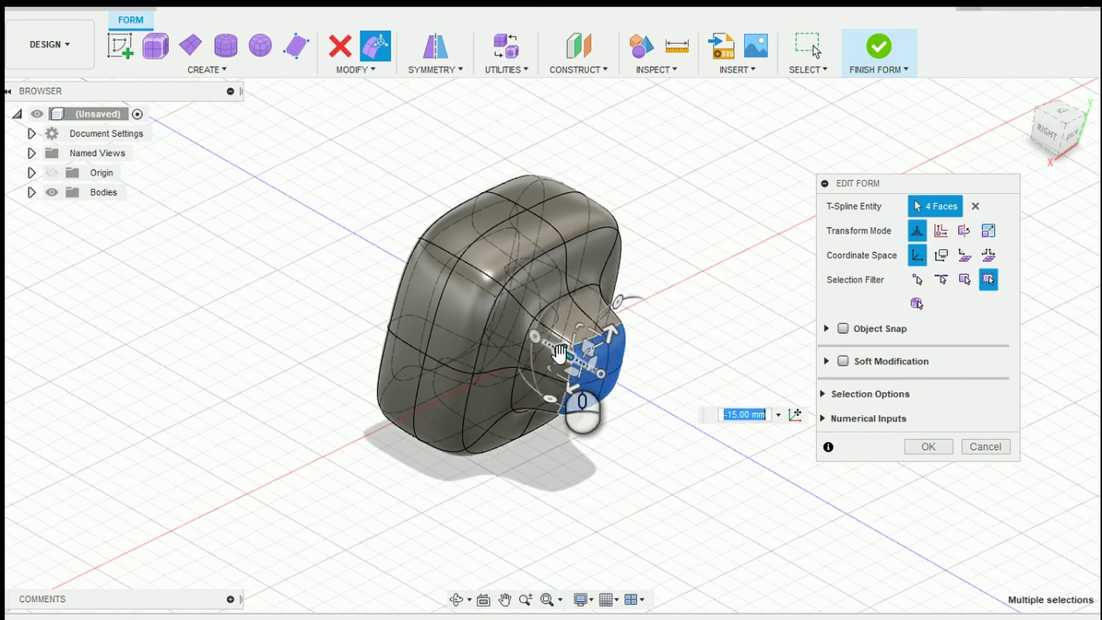
{"action": "key", "text": "Return"}
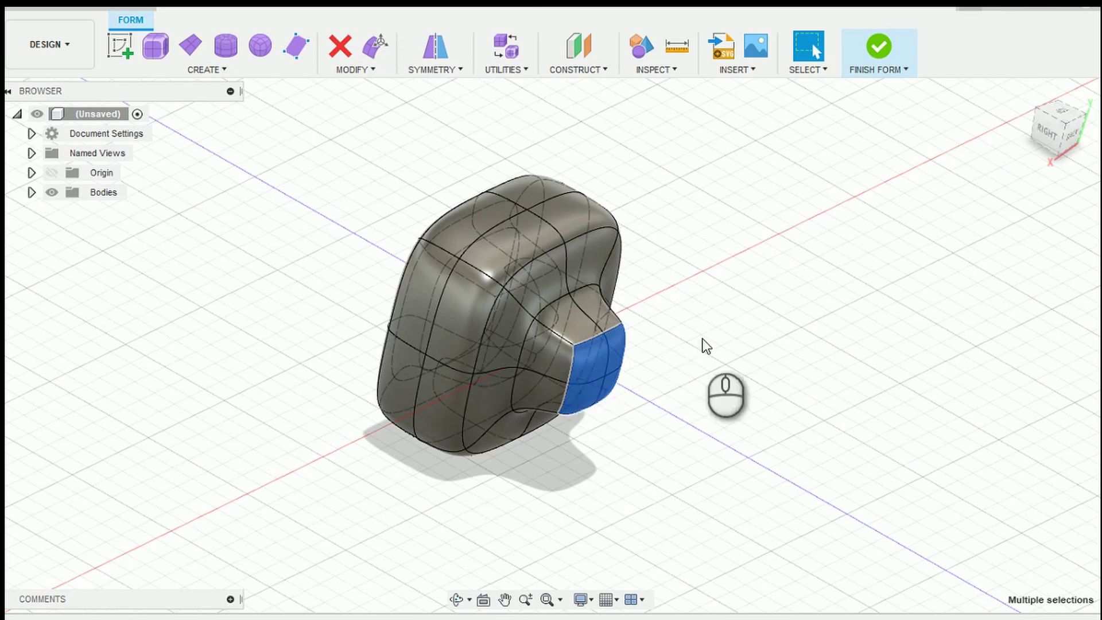
{"action": "left_click", "coordinate": [702, 338]}
{"action": "left_click", "coordinate": [570, 326]}
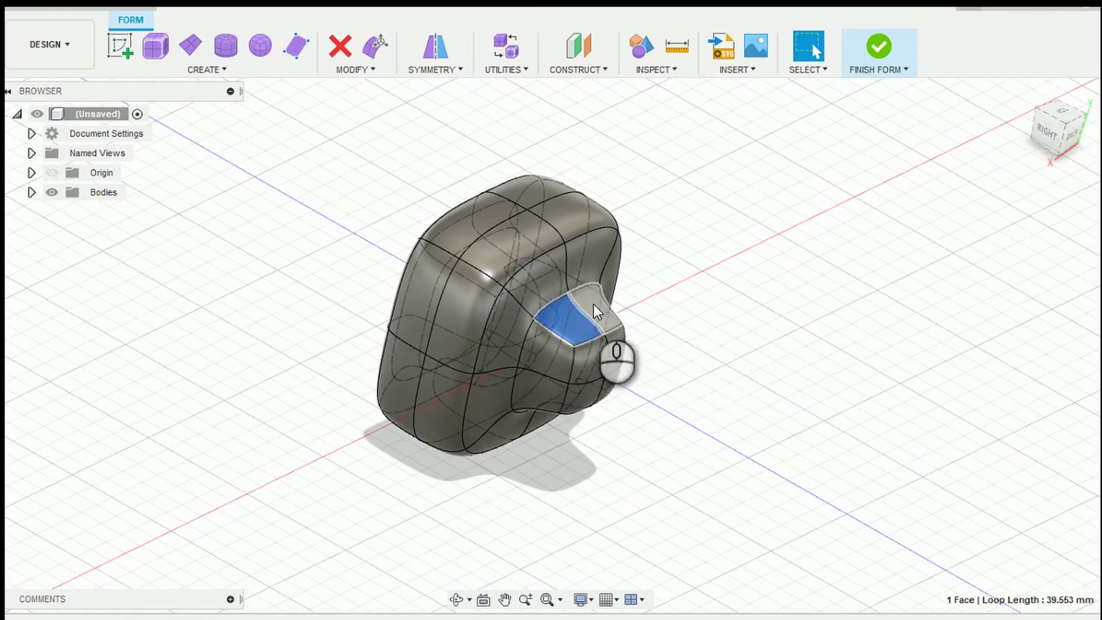
{"action": "left_click", "coordinate": [723, 326]}
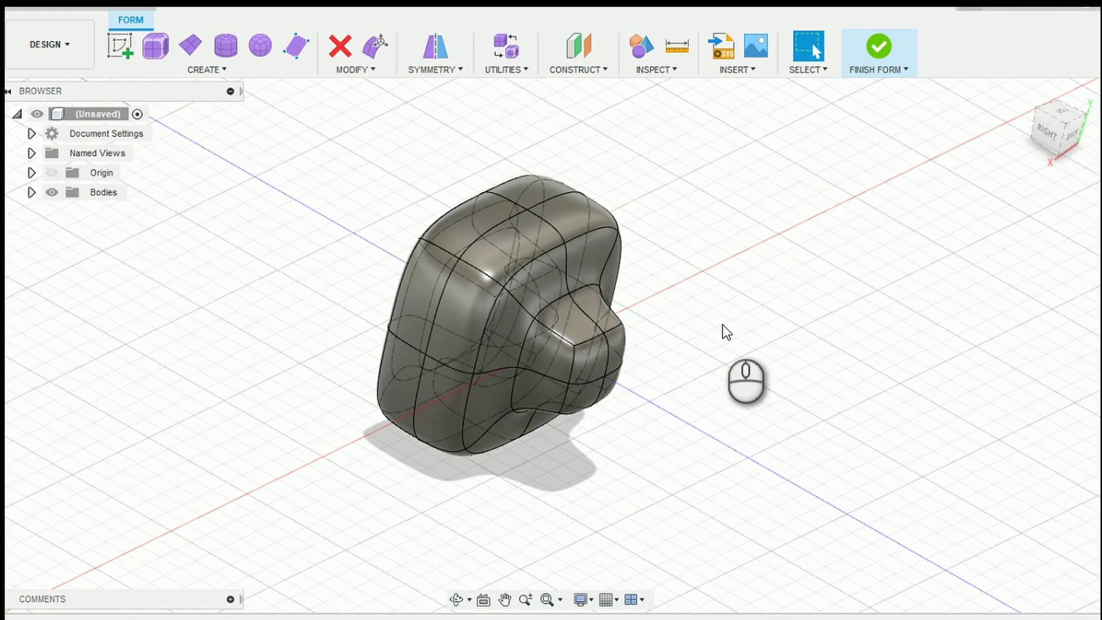
Insert a simple, single-sided edge loop close to the body's middle edge loop, on the side facing the front recess.
{"action": "left_click", "coordinate": [474, 248]}
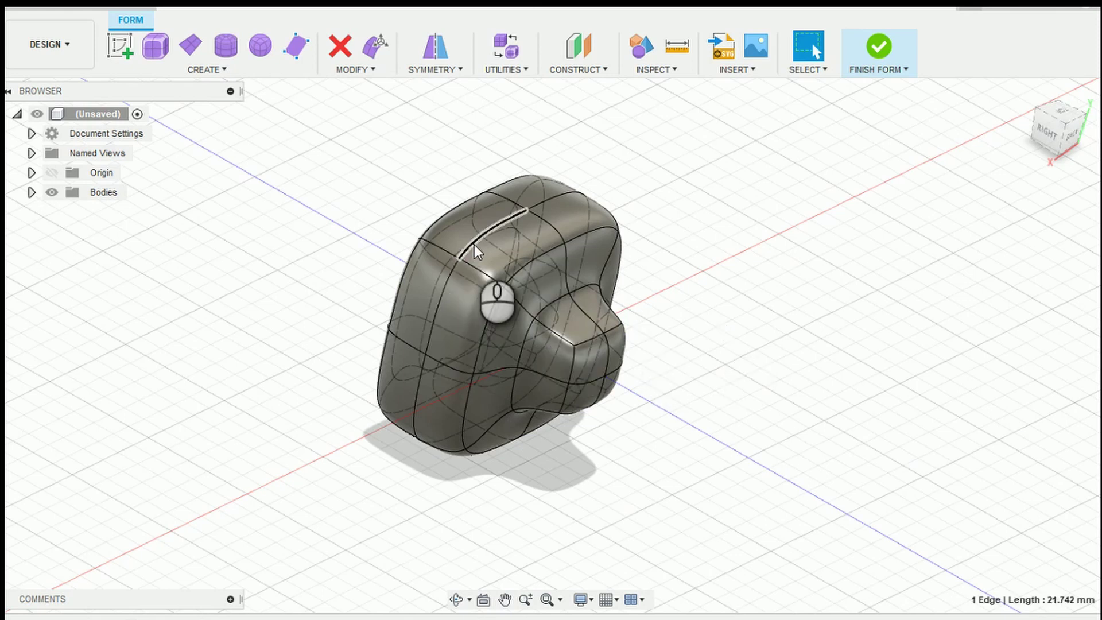
{"action": "double_click", "coordinate": [474, 244]}
{"action": "right_click", "coordinate": [474, 245]}
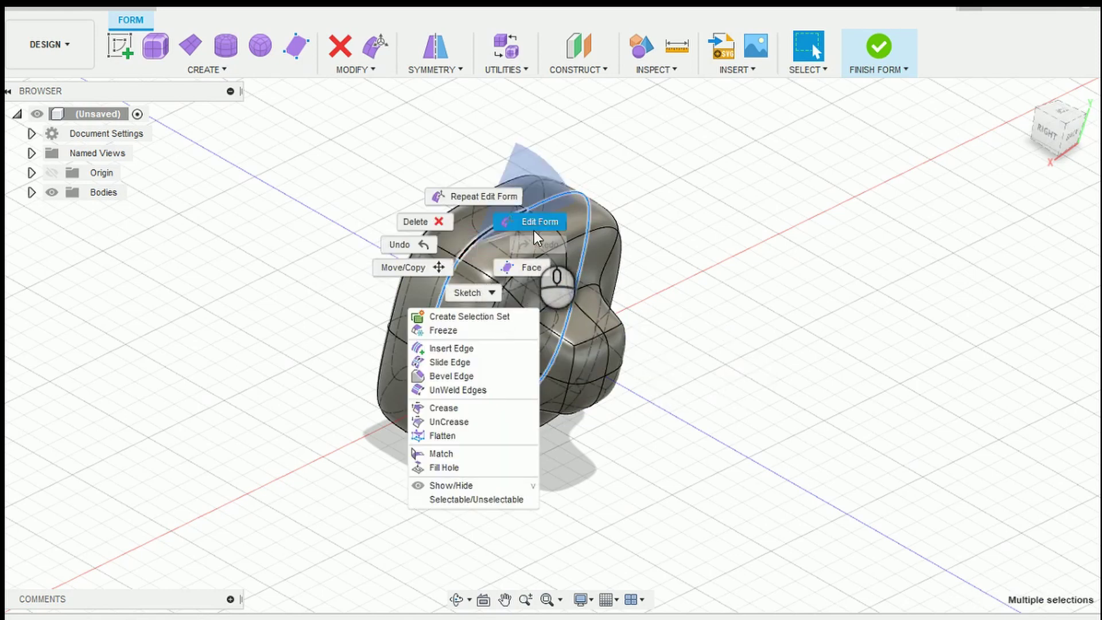
{"action": "left_click", "coordinate": [474, 352]}
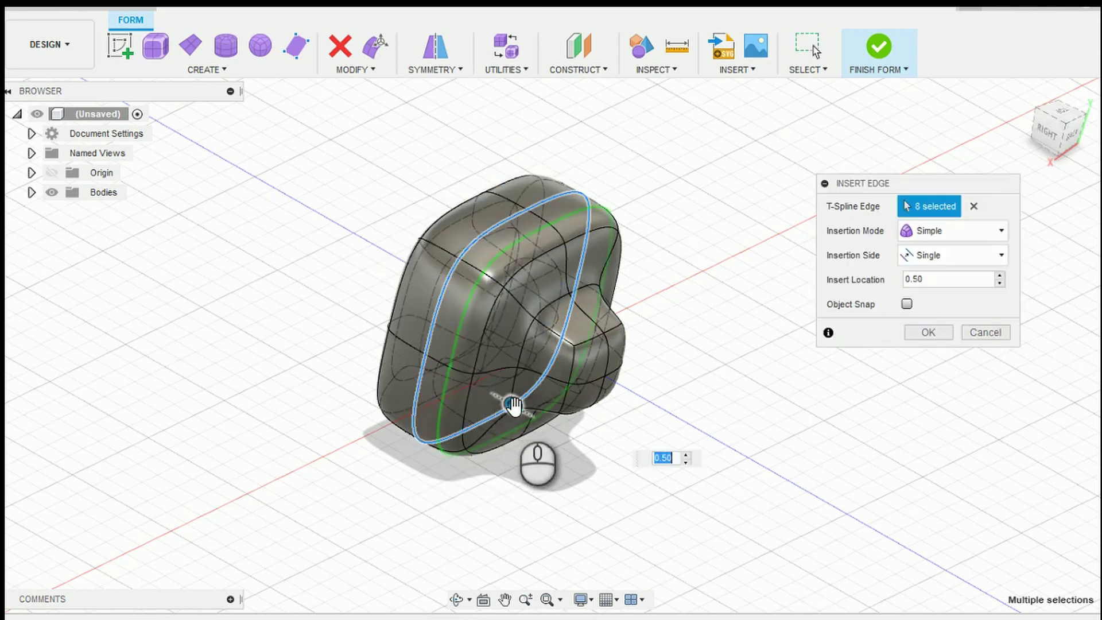
{"action": "left_click_drag", "start_coordinate": [512, 405], "coordinate": [481, 383]}
{"action": "key", "text": "Return"}
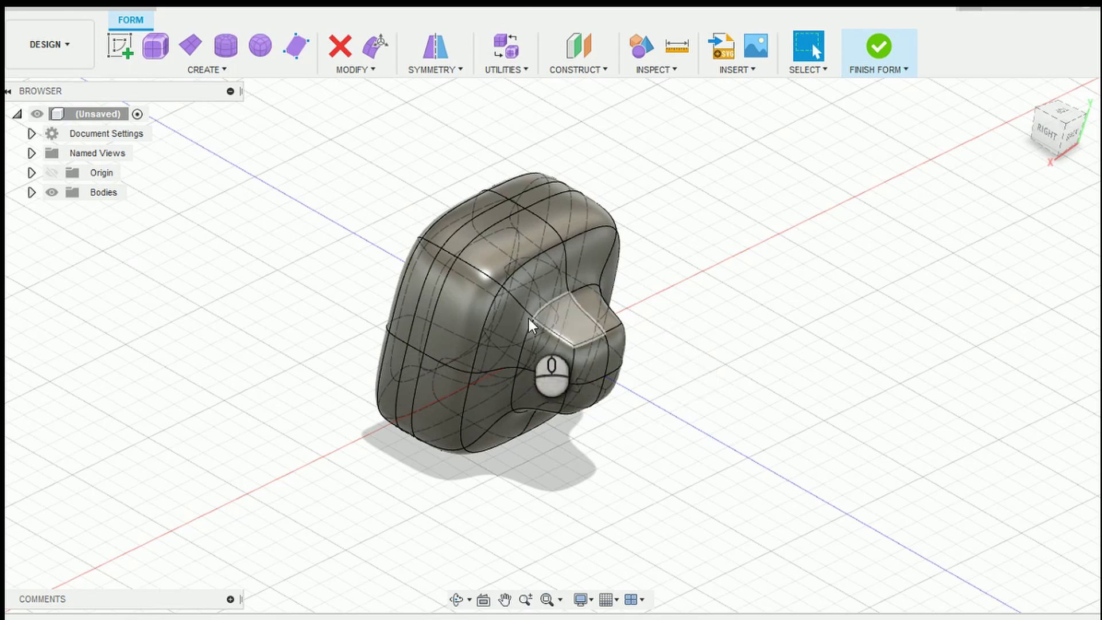
Scale the narrow ring of eight faces around the body's middle uniformly outward with Edit Form to form a projecting rim.
{"action": "left_click", "coordinate": [481, 225]}
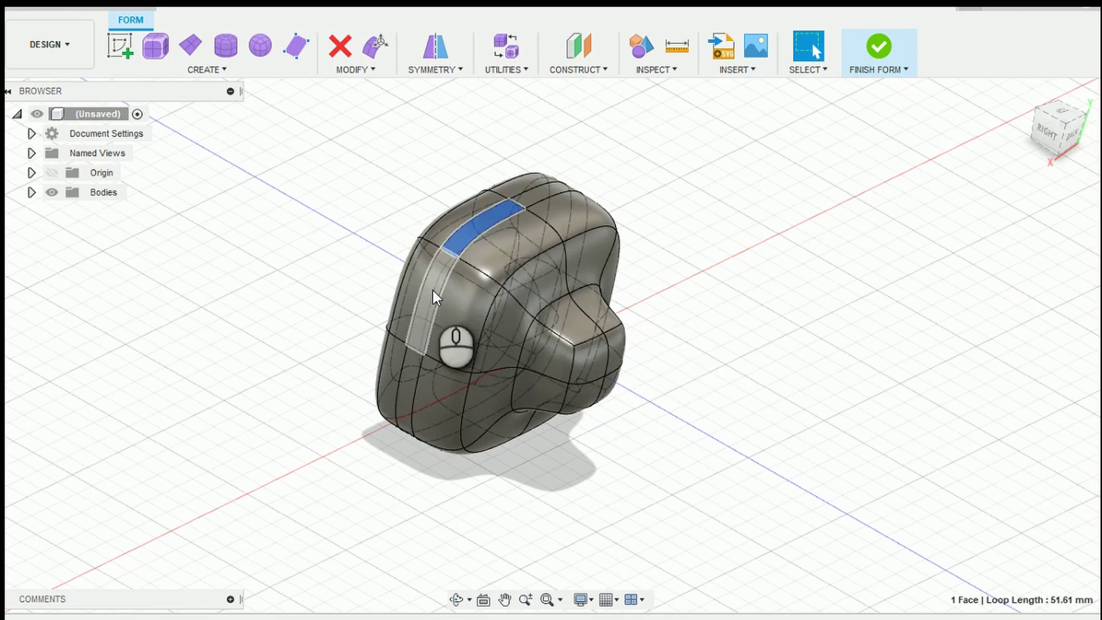
{"action": "double_click", "coordinate": [433, 290]}
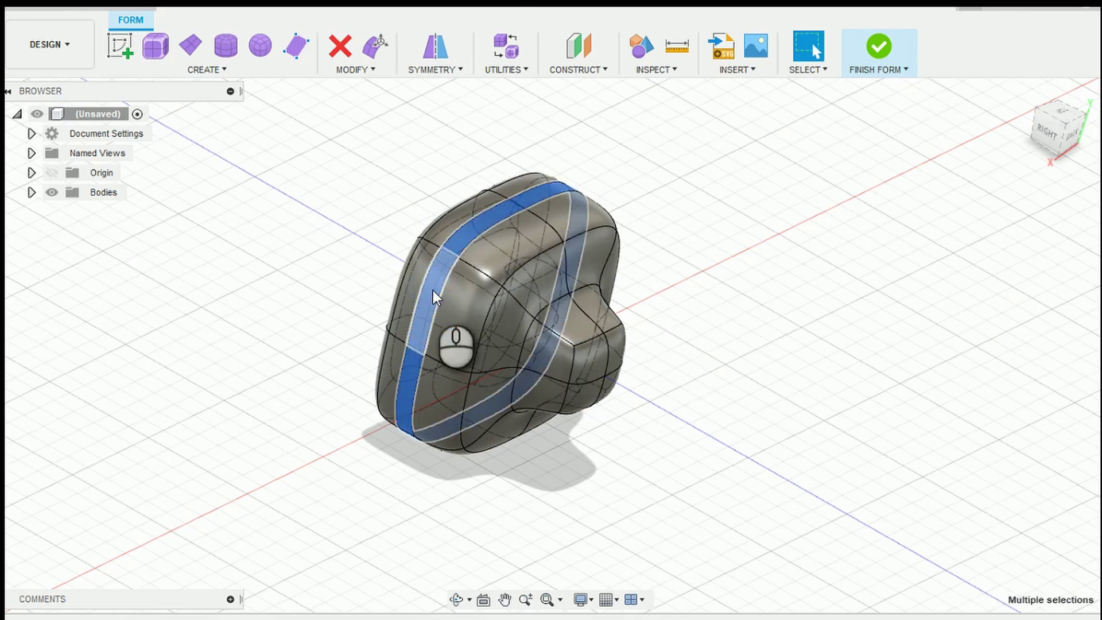
{"action": "right_click", "coordinate": [433, 291]}
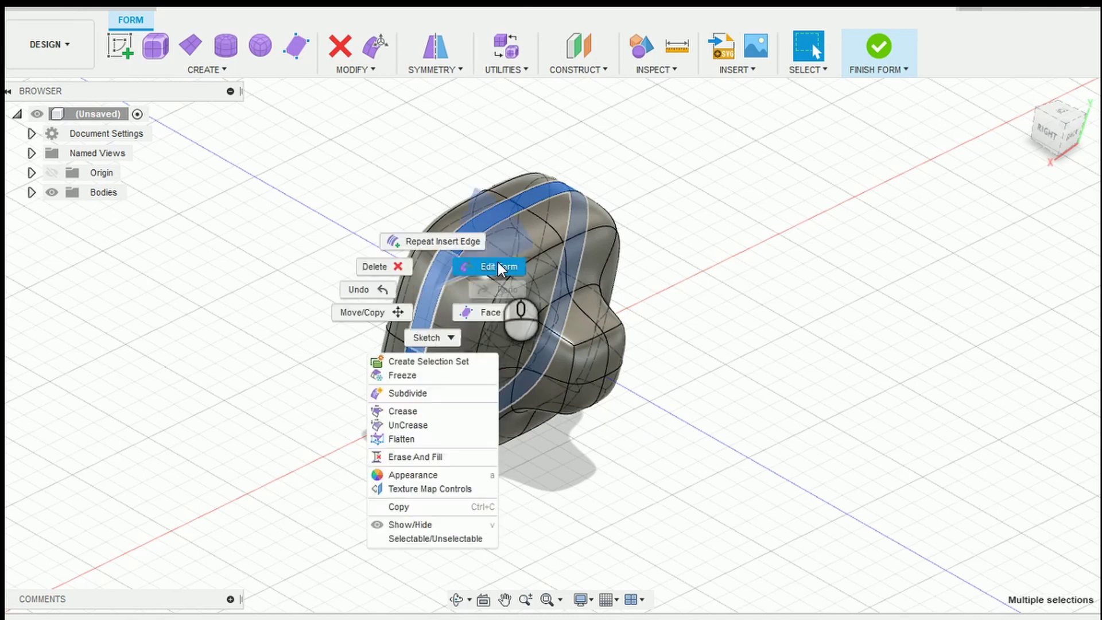
{"action": "left_click", "coordinate": [497, 262]}
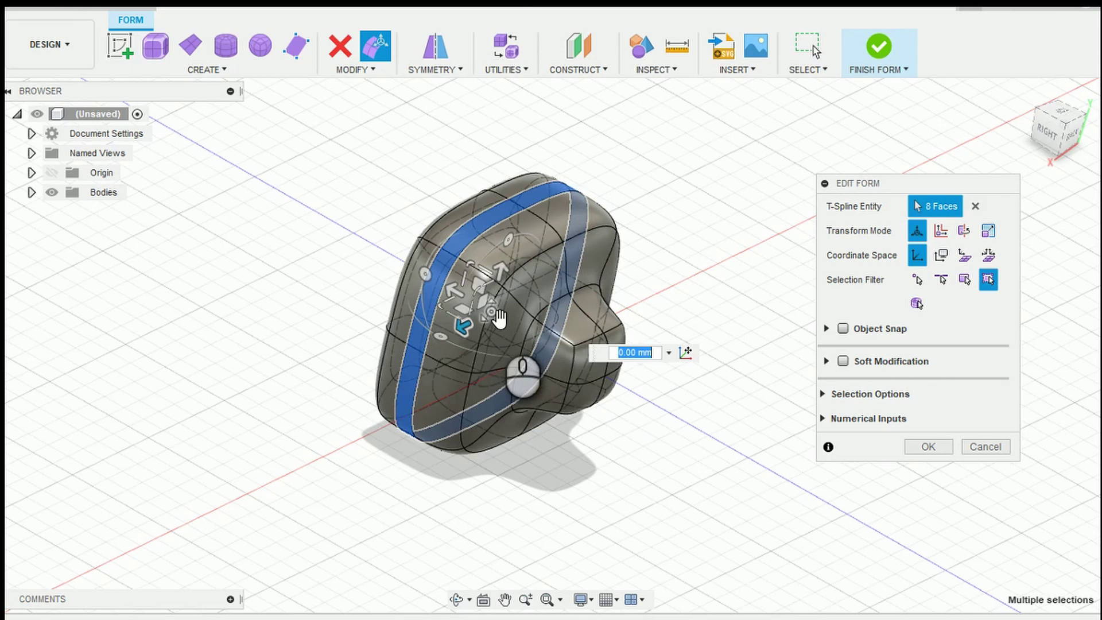
{"action": "left_click_drag", "start_coordinate": [499, 318], "coordinate": [517, 329]}
{"action": "key", "text": "Return"}
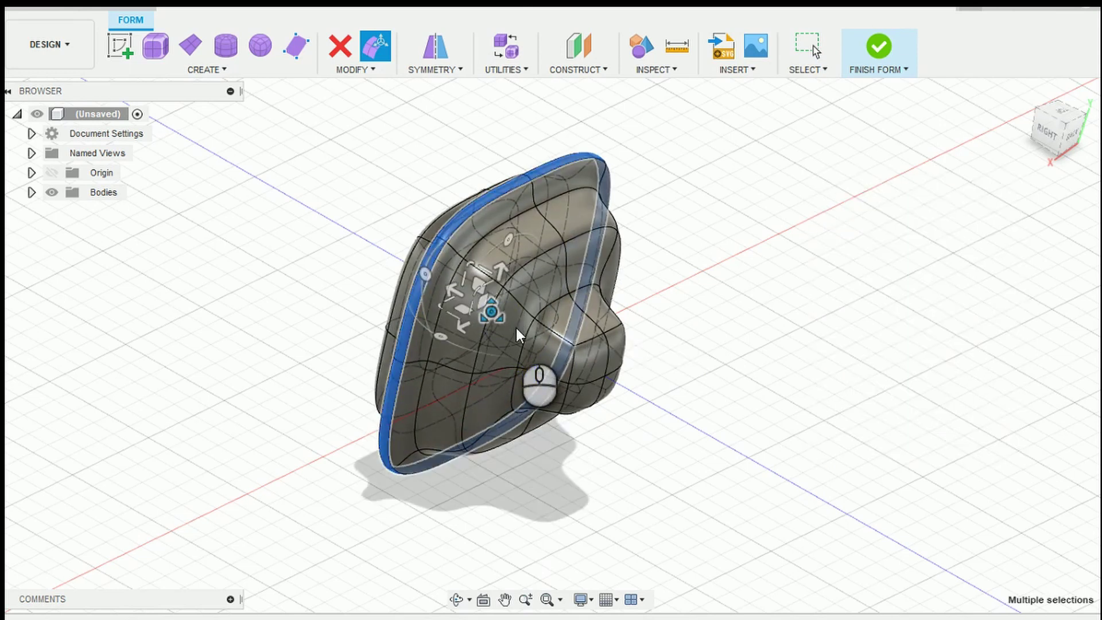
{"action": "left_click", "coordinate": [736, 361]}
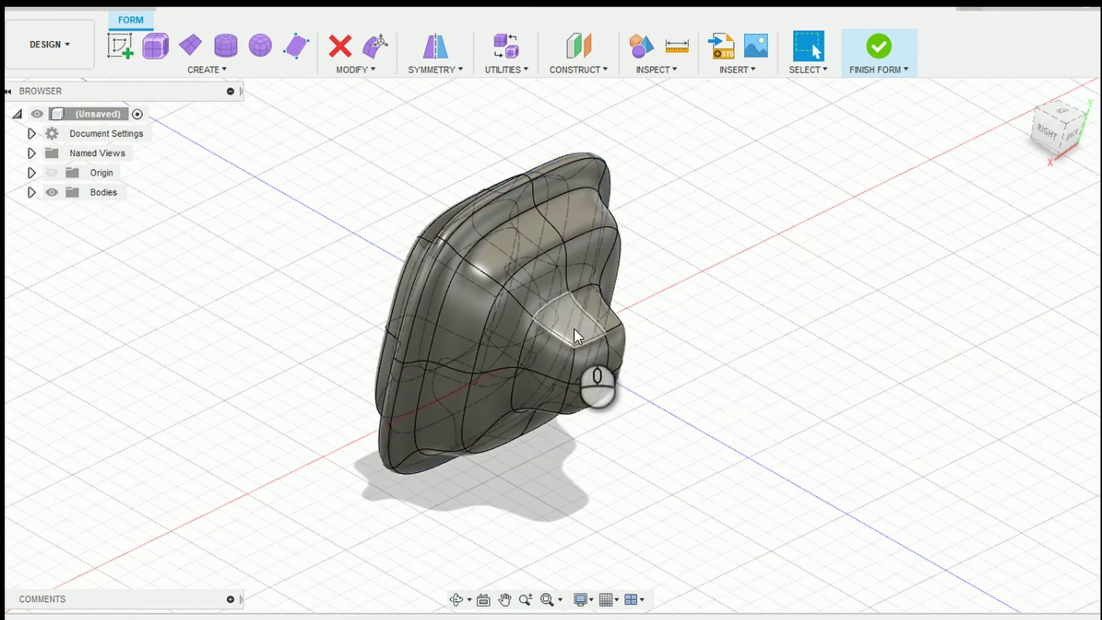
Inset the two top faces of the back protrusion with Edit Form, scaling them uniformly to about 0.812.
{"action": "left_click", "coordinate": [593, 312]}
{"action": "left_click", "coordinate": [593, 307], "text": "shift"}
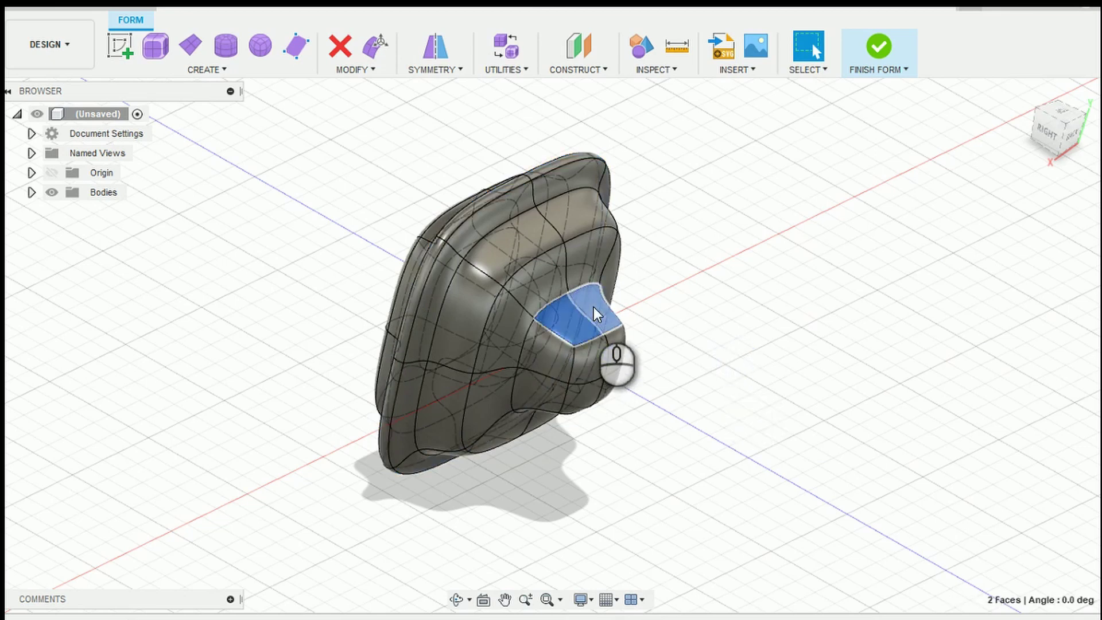
{"action": "right_click", "coordinate": [593, 307]}
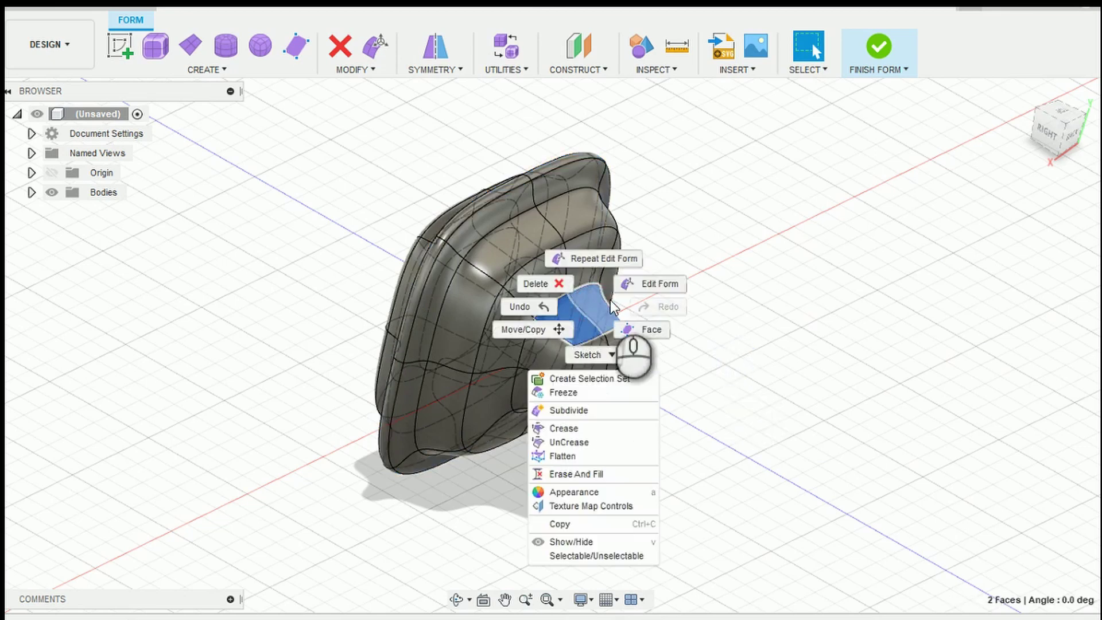
{"action": "left_click", "coordinate": [645, 286]}
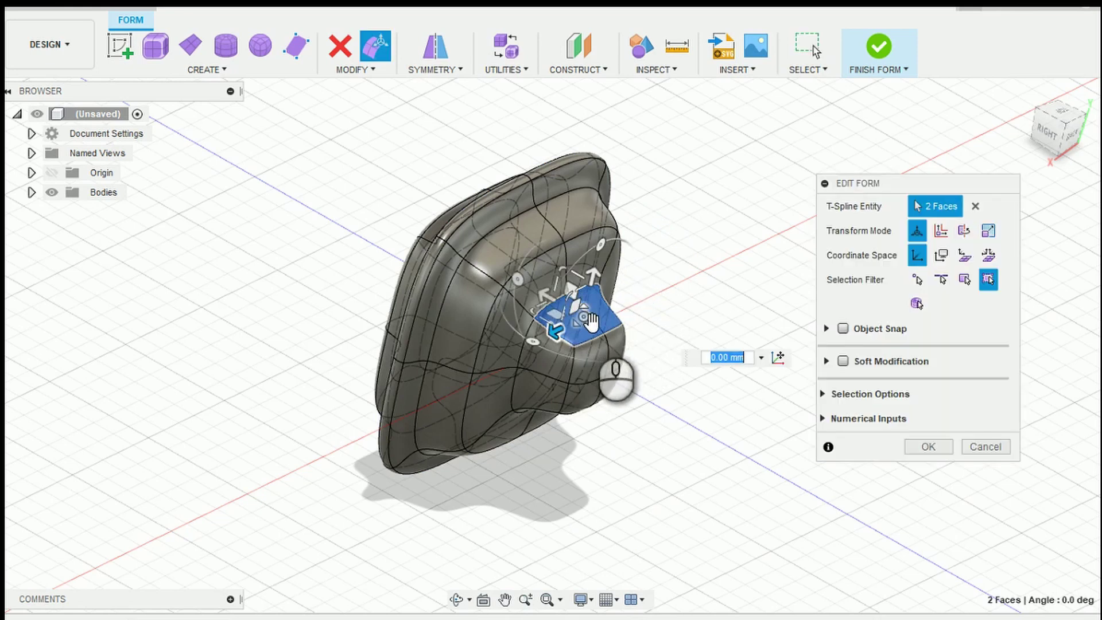
{"action": "left_click_drag", "start_coordinate": [591, 325], "coordinate": [580, 315]}
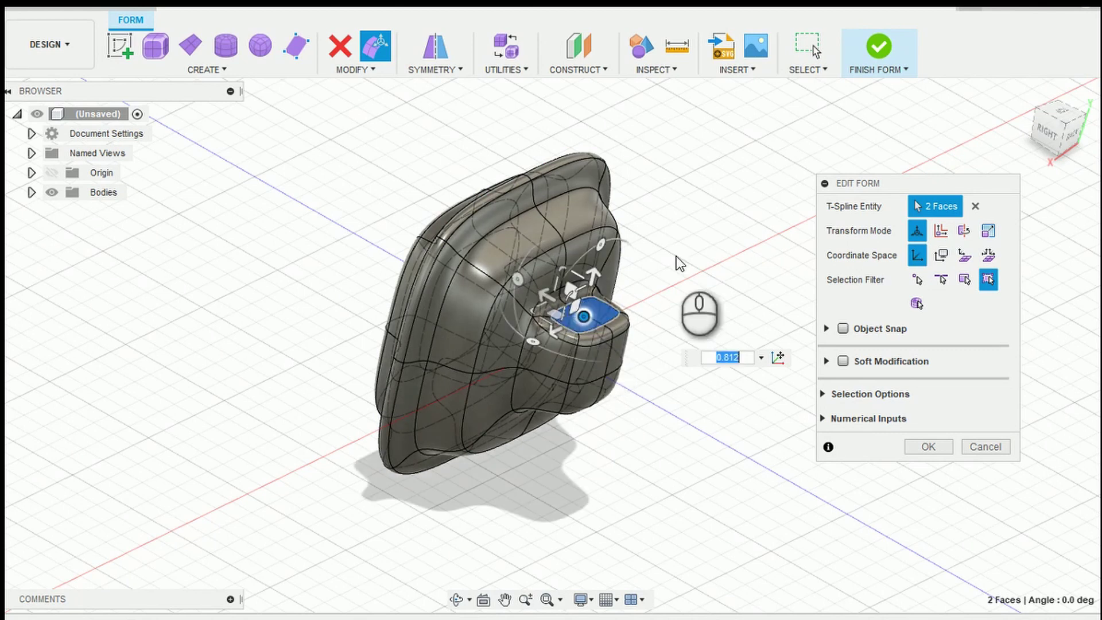
{"action": "key", "text": "Escape"}
{"action": "left_click", "coordinate": [711, 308]}
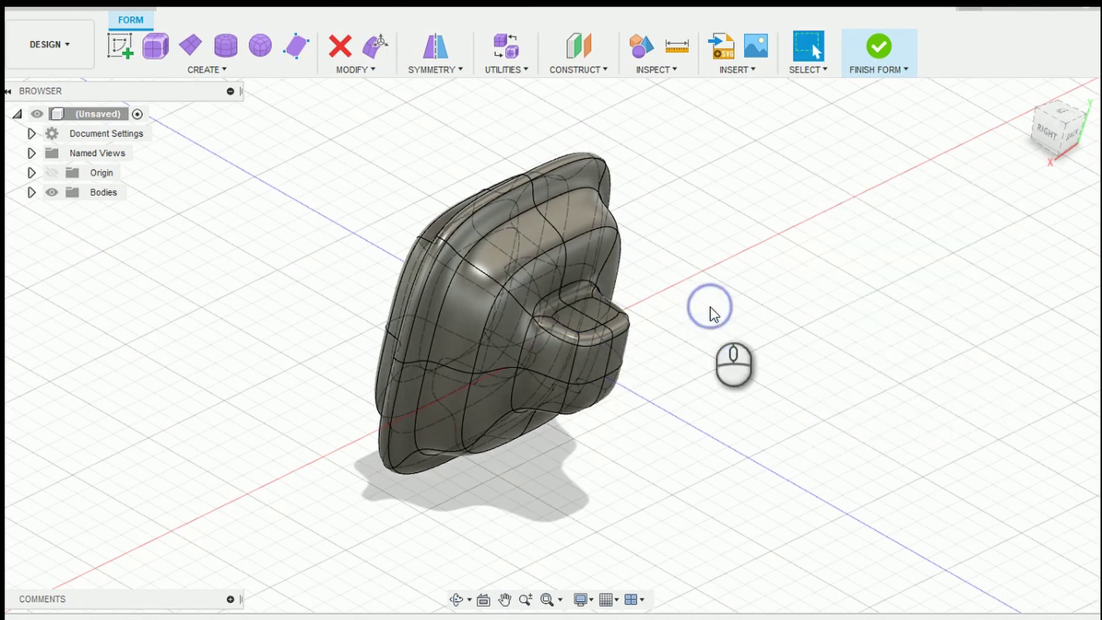
Preview the body in box display and return it to smooth display.
{"action": "key", "text": "alt+1"}
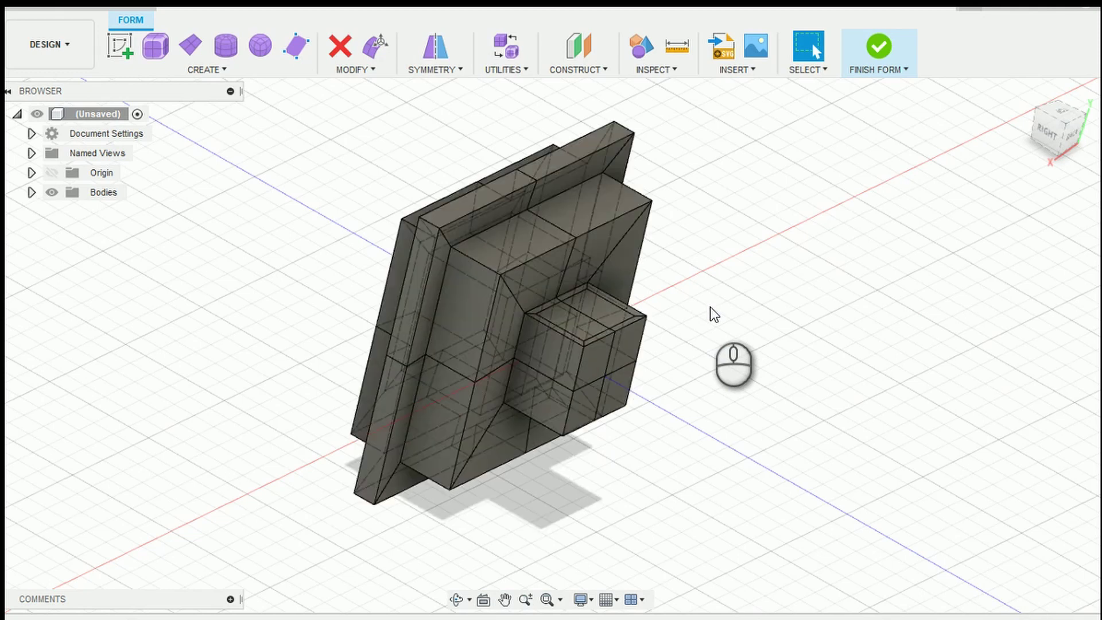
{"action": "key", "text": "alt+3"}
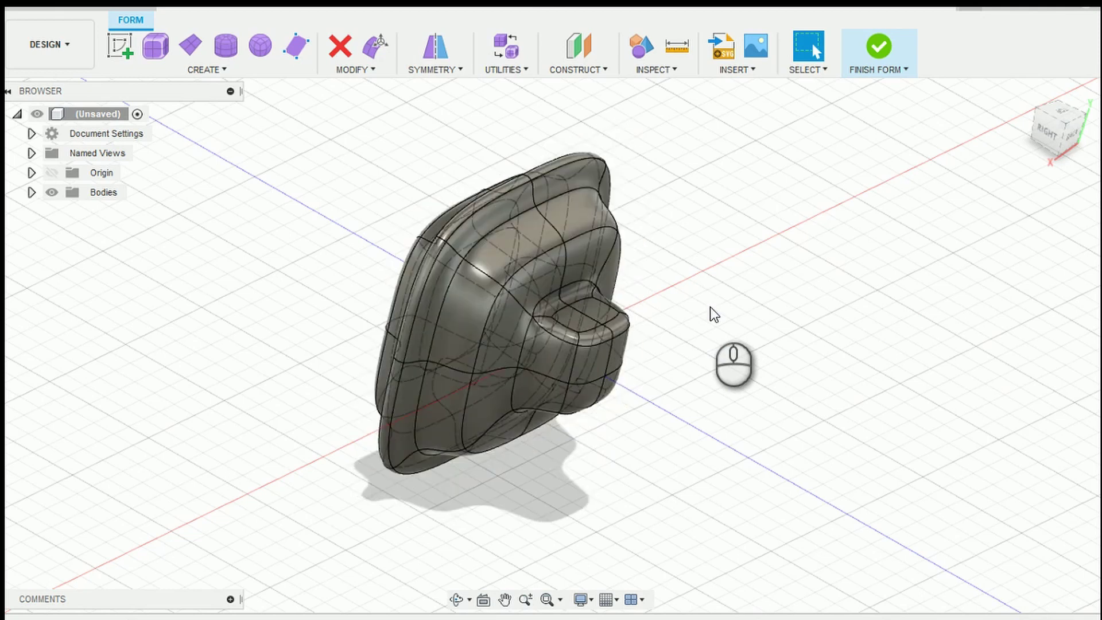
Extrude the two inset top faces of the back protrusion 40 mm upward with Edit Form, and clear the selection.
{"action": "left_click", "coordinate": [458, 599]}
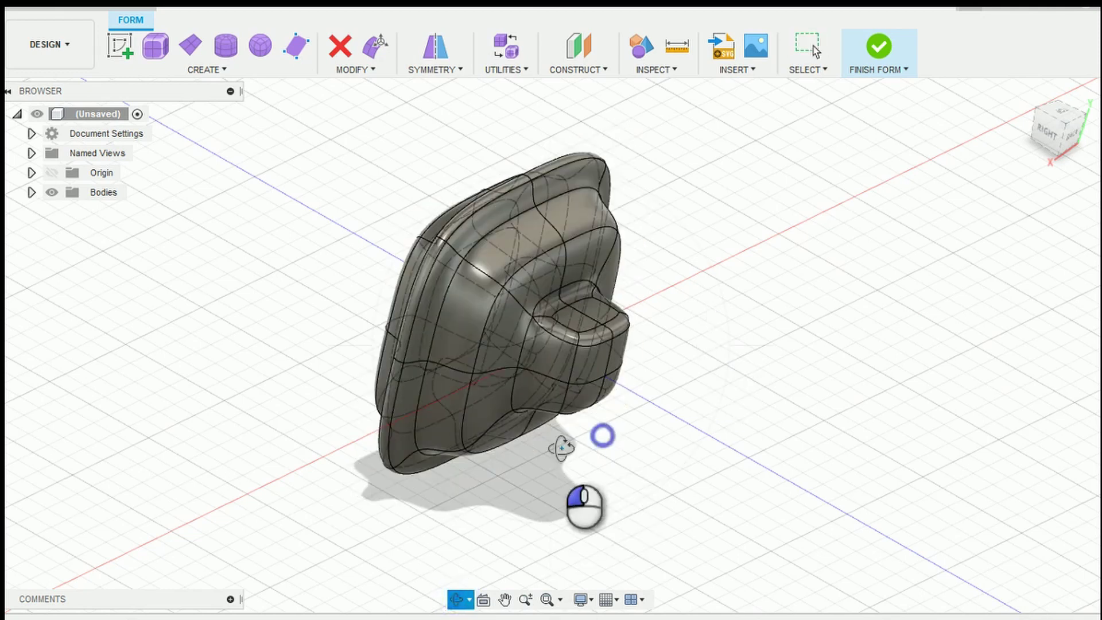
{"action": "left_click_drag", "start_coordinate": [561, 446], "coordinate": [622, 398]}
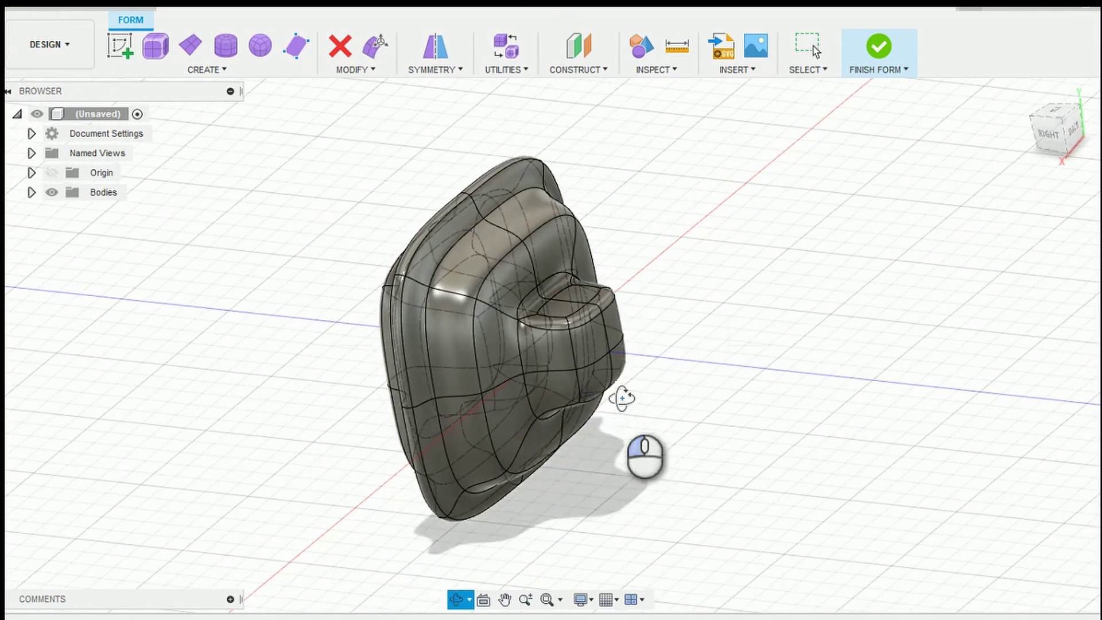
{"action": "key", "text": "Escape"}
{"action": "left_click", "coordinate": [559, 312]}
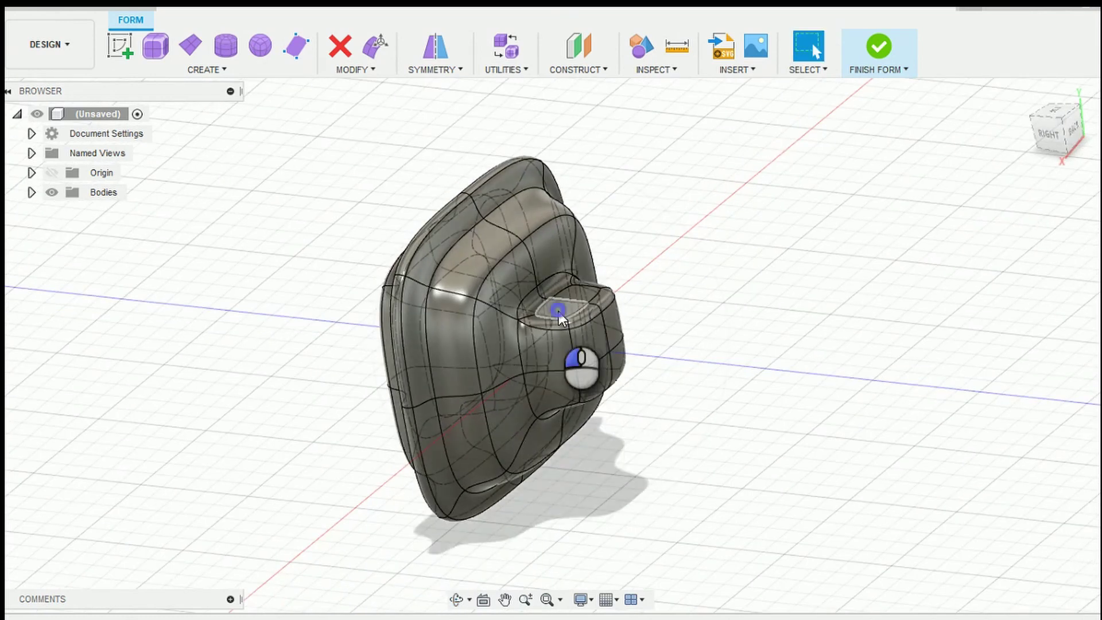
{"action": "left_click", "coordinate": [577, 296]}
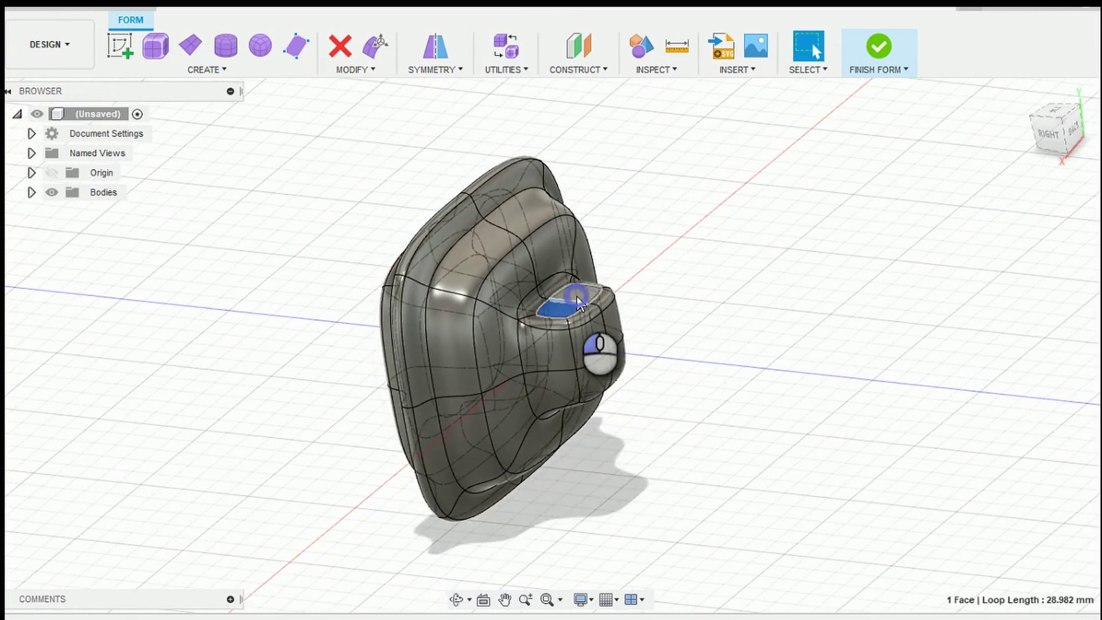
{"action": "right_click", "coordinate": [577, 296]}
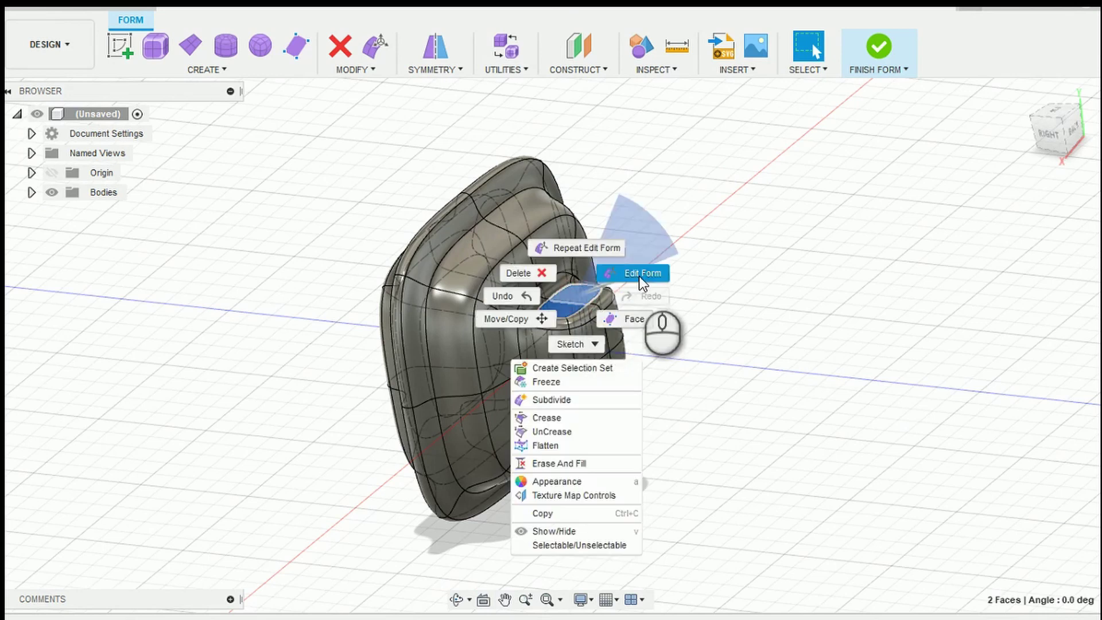
{"action": "left_click", "coordinate": [639, 278]}
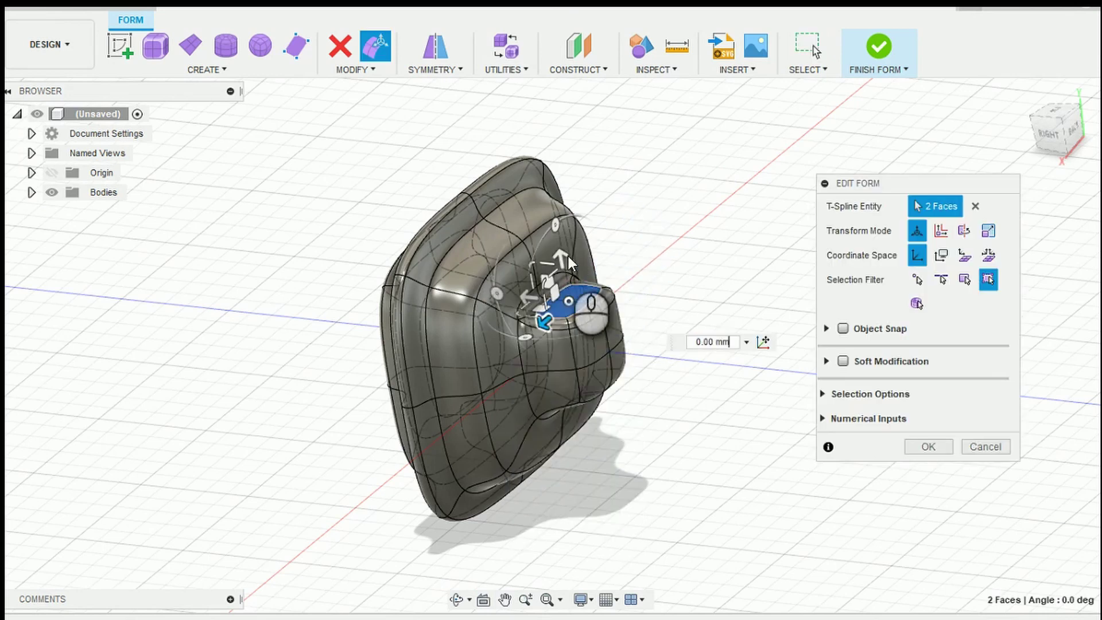
{"action": "left_click_drag", "start_coordinate": [558, 254], "coordinate": [528, 86]}
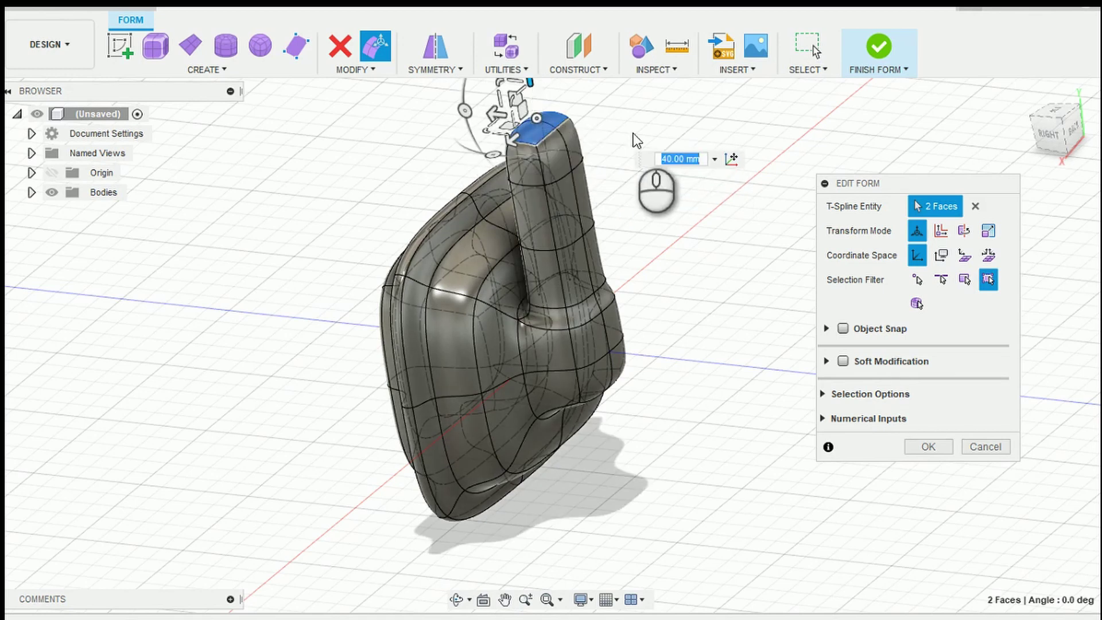
{"action": "key", "text": "Escape"}
{"action": "left_click", "coordinate": [646, 181]}
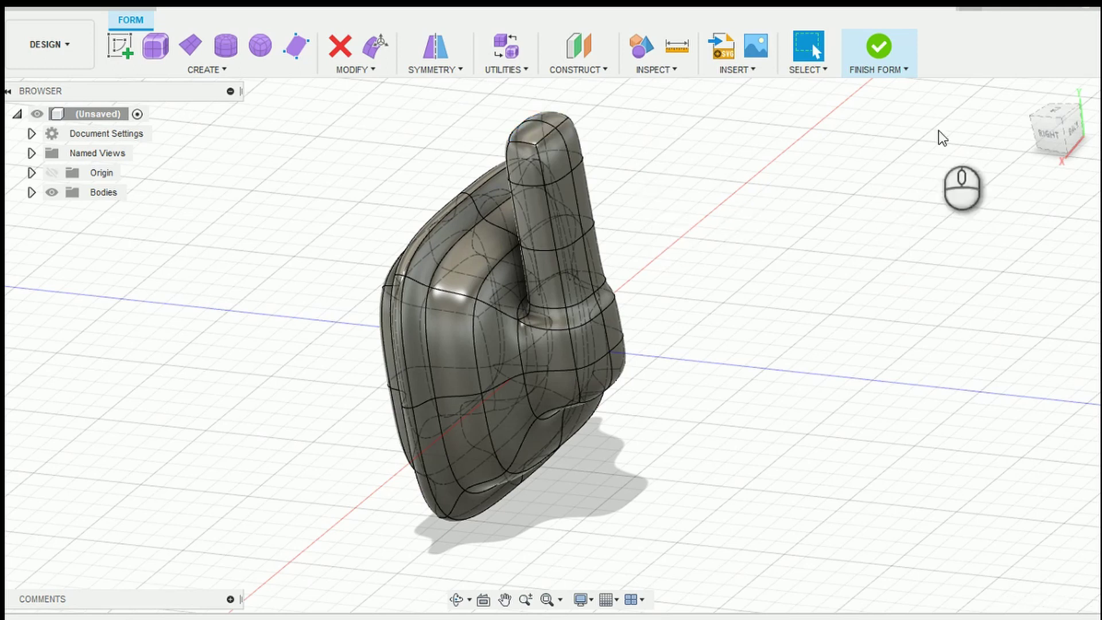
Move the whole T-spline body -100 mm along the Z axis, away from the origin.
{"action": "left_click", "coordinate": [1025, 92]}
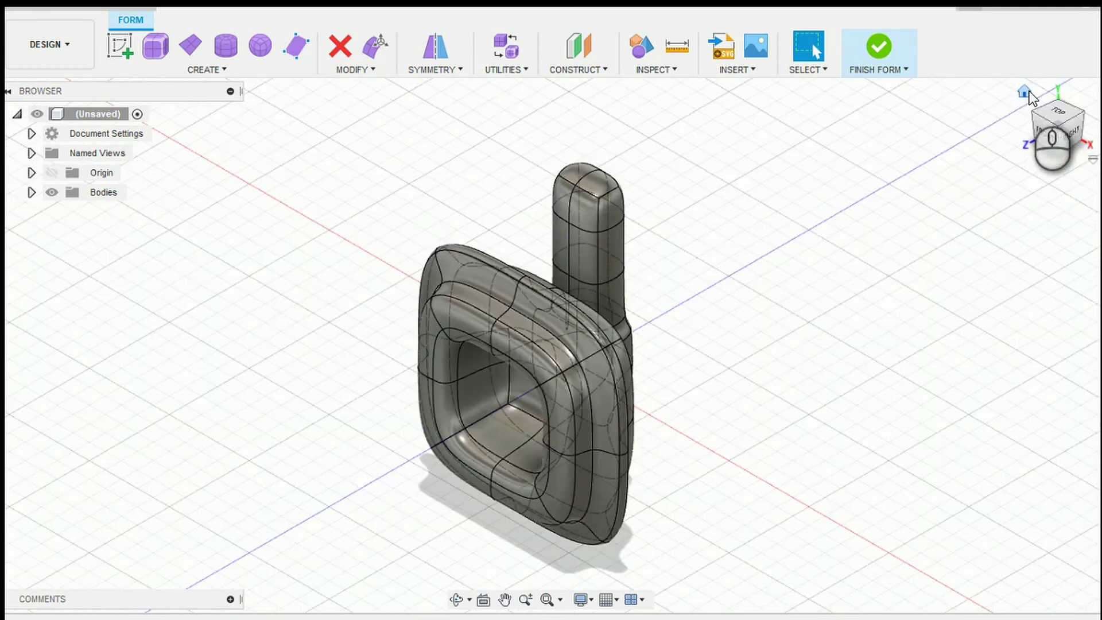
{"action": "left_click", "coordinate": [526, 599]}
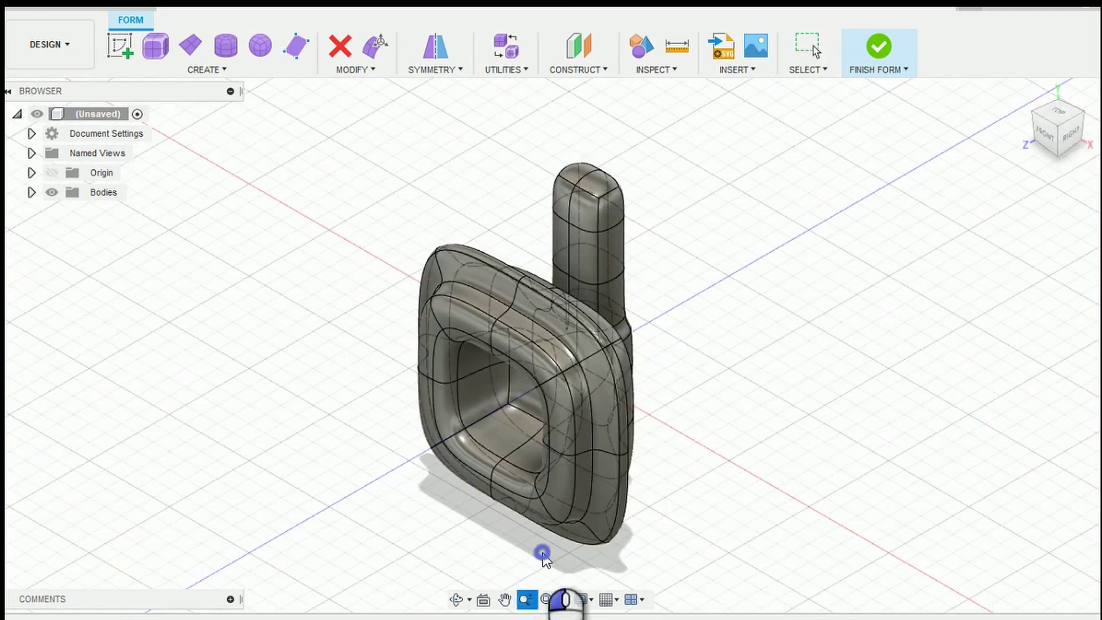
{"action": "left_click_drag", "start_coordinate": [543, 556], "coordinate": [532, 492]}
{"action": "key", "text": "Escape"}
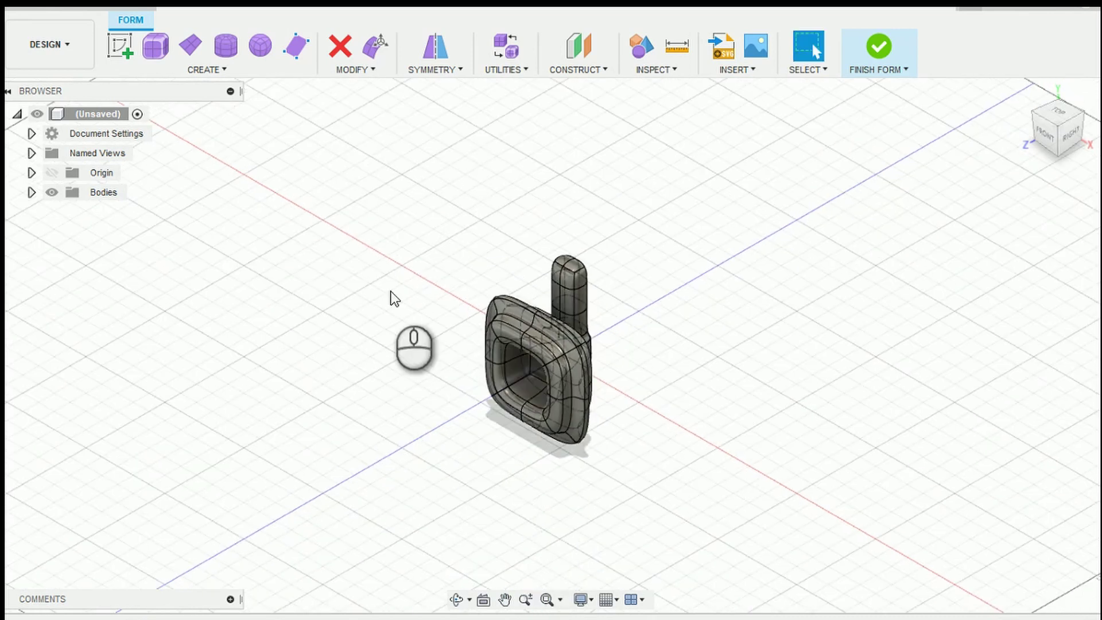
{"action": "left_click", "coordinate": [226, 70]}
{"action": "left_click", "coordinate": [356, 70]}
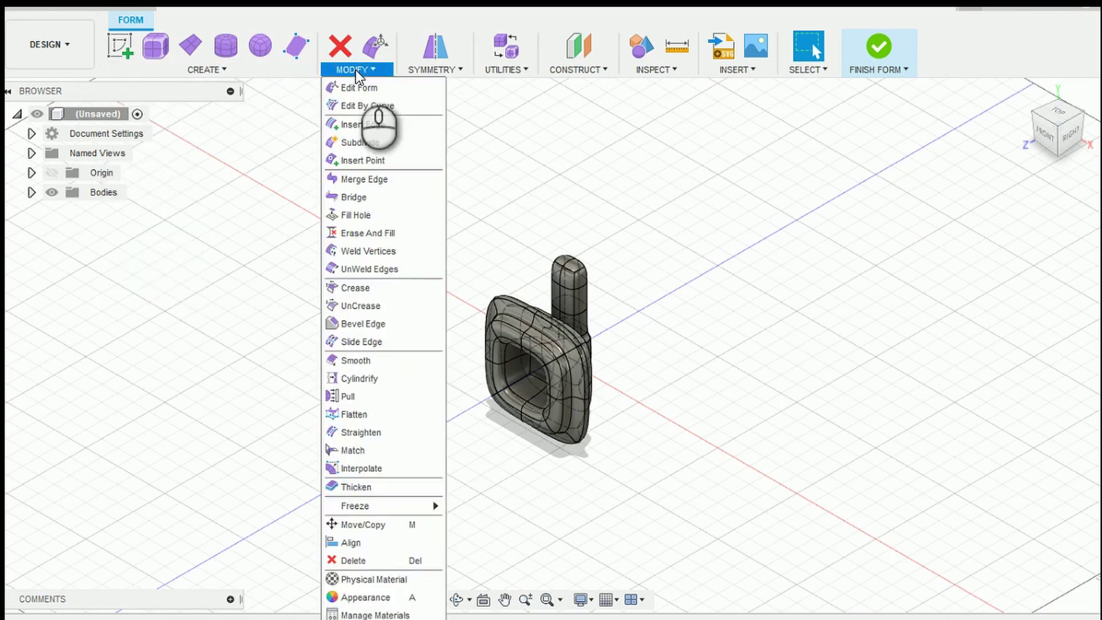
{"action": "left_click", "coordinate": [365, 527]}
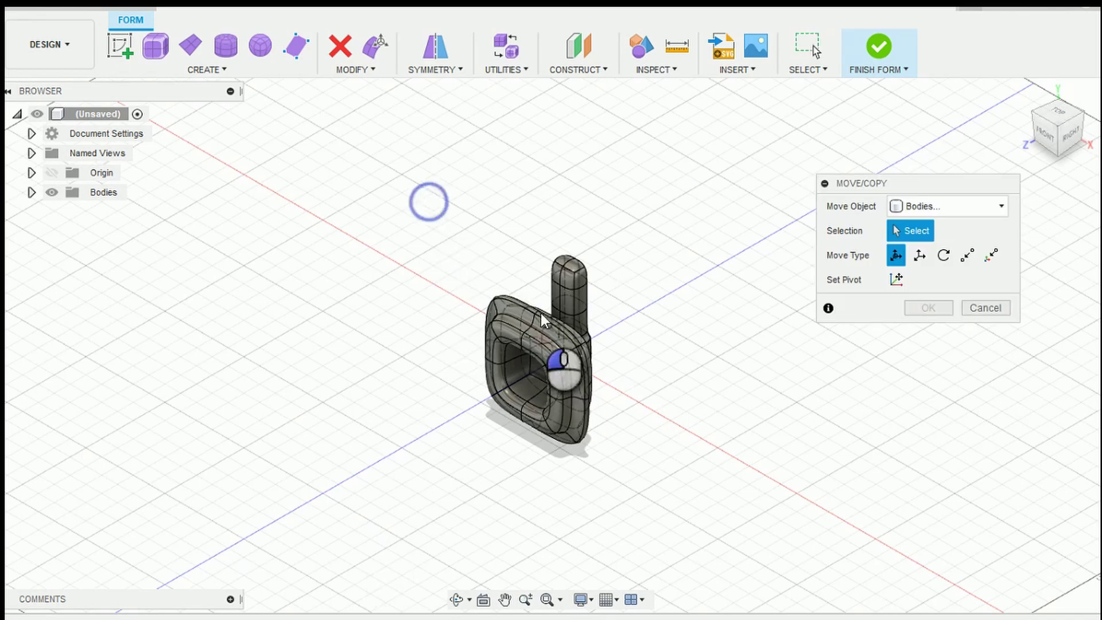
{"action": "left_click", "coordinate": [563, 359]}
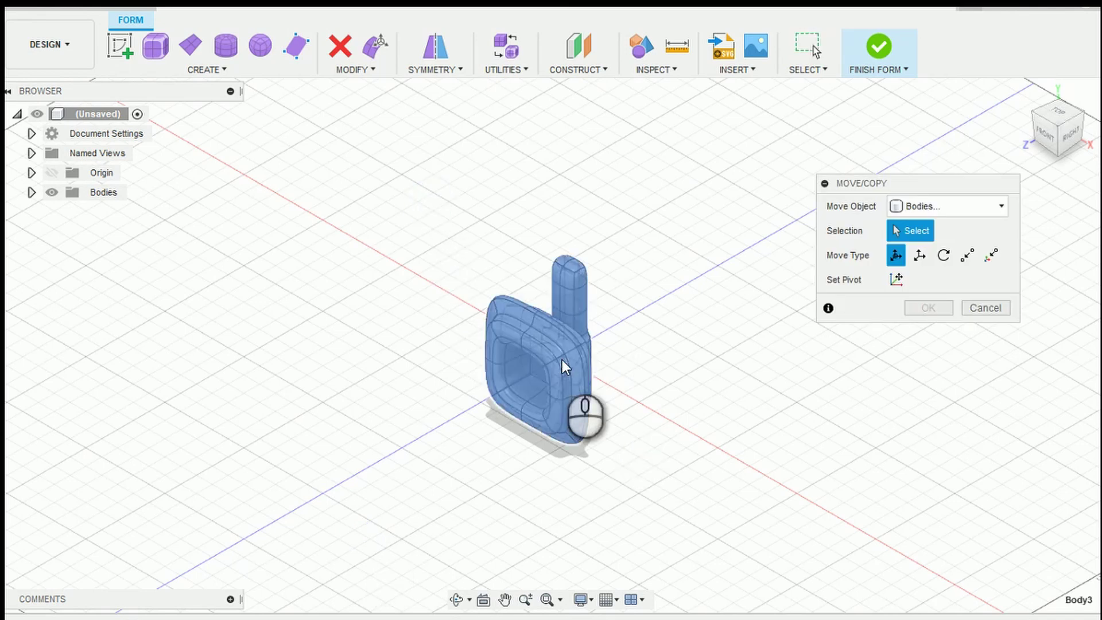
{"action": "left_click", "coordinate": [562, 359]}
{"action": "left_click_drag", "start_coordinate": [520, 372], "coordinate": [677, 285]}
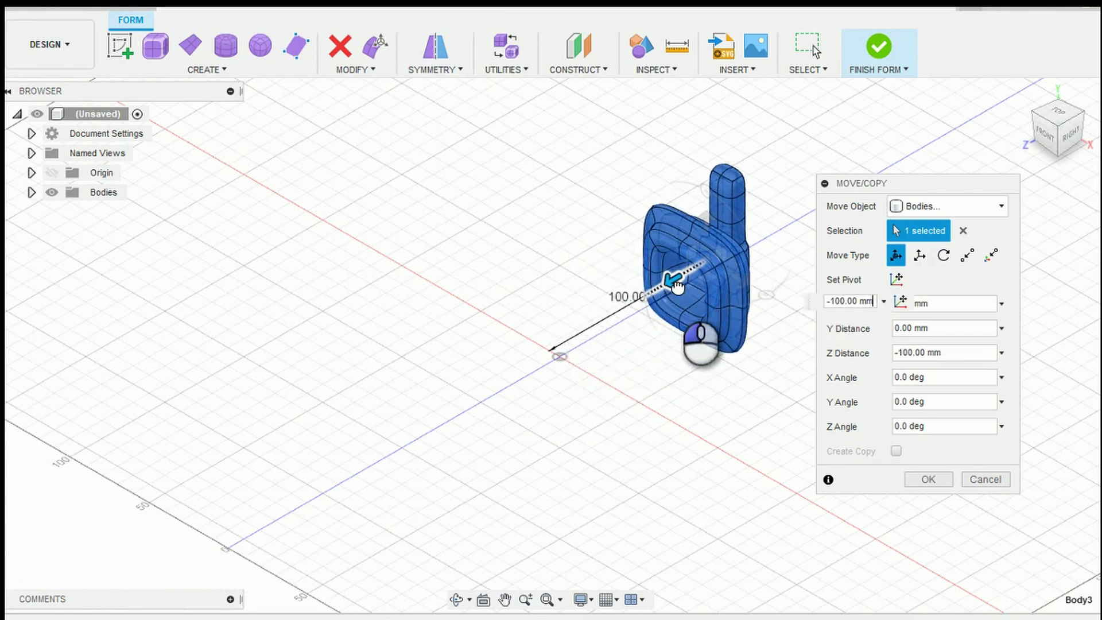
{"action": "key", "text": "Return"}
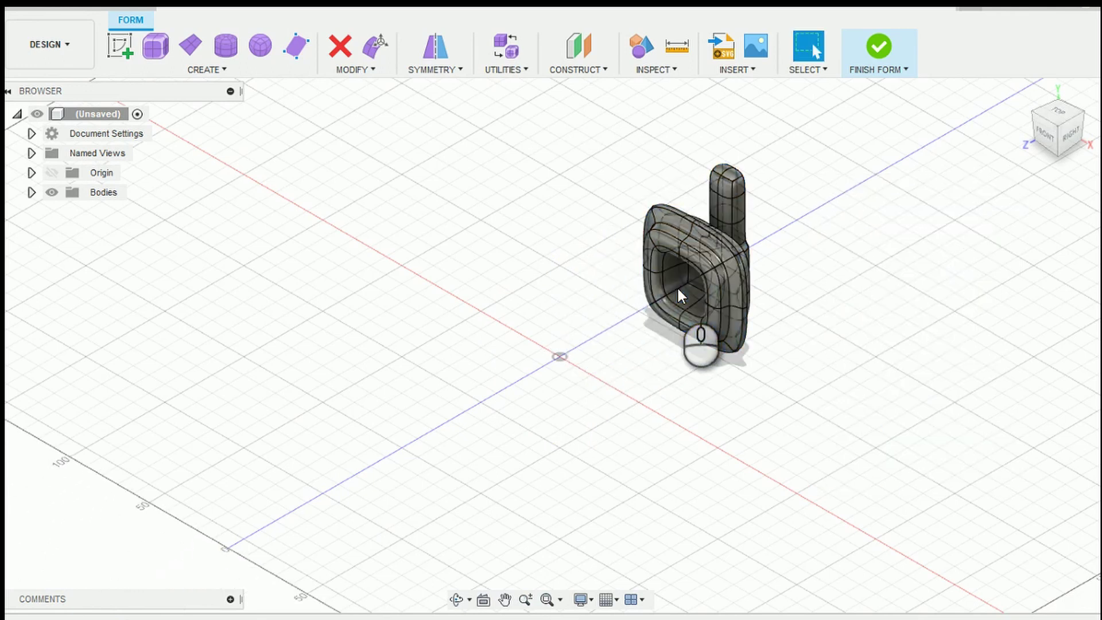
Show the origin planes and mirror-duplicate the T-spline body across the XY plane, keeping Weld on with a 0.01 mm tolerance.
{"action": "left_click", "coordinate": [52, 172]}
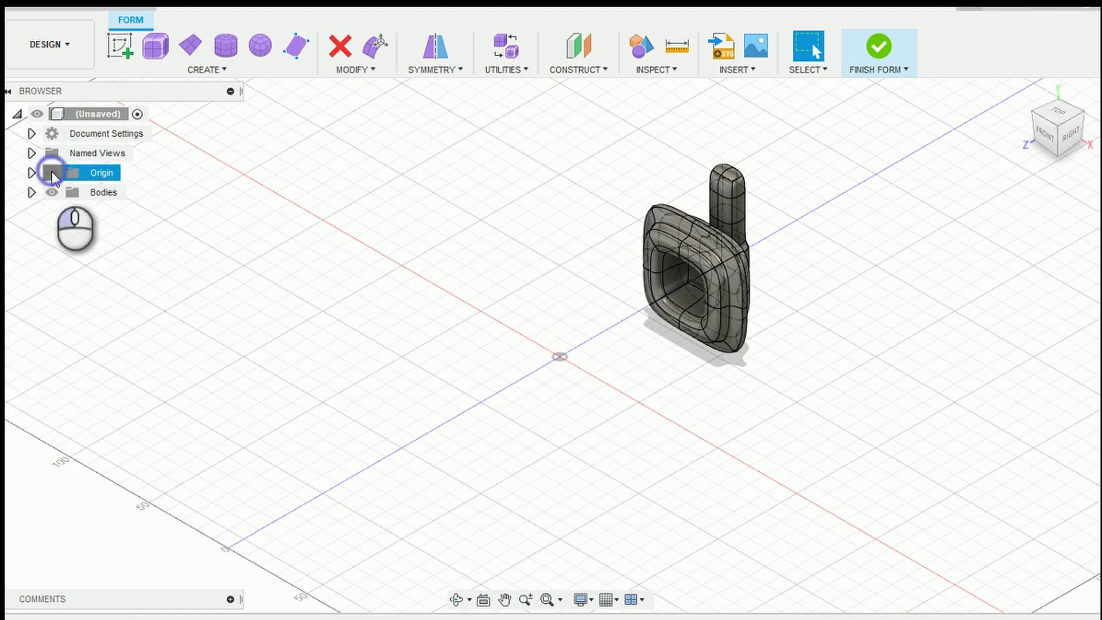
{"action": "left_click", "coordinate": [216, 71]}
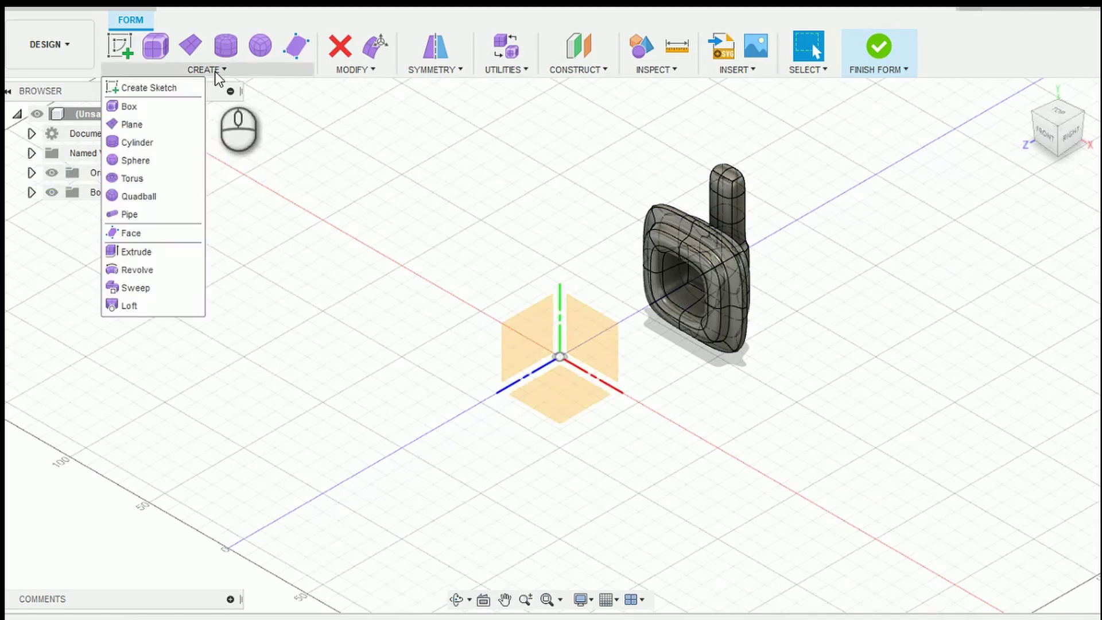
{"action": "left_click", "coordinate": [360, 70]}
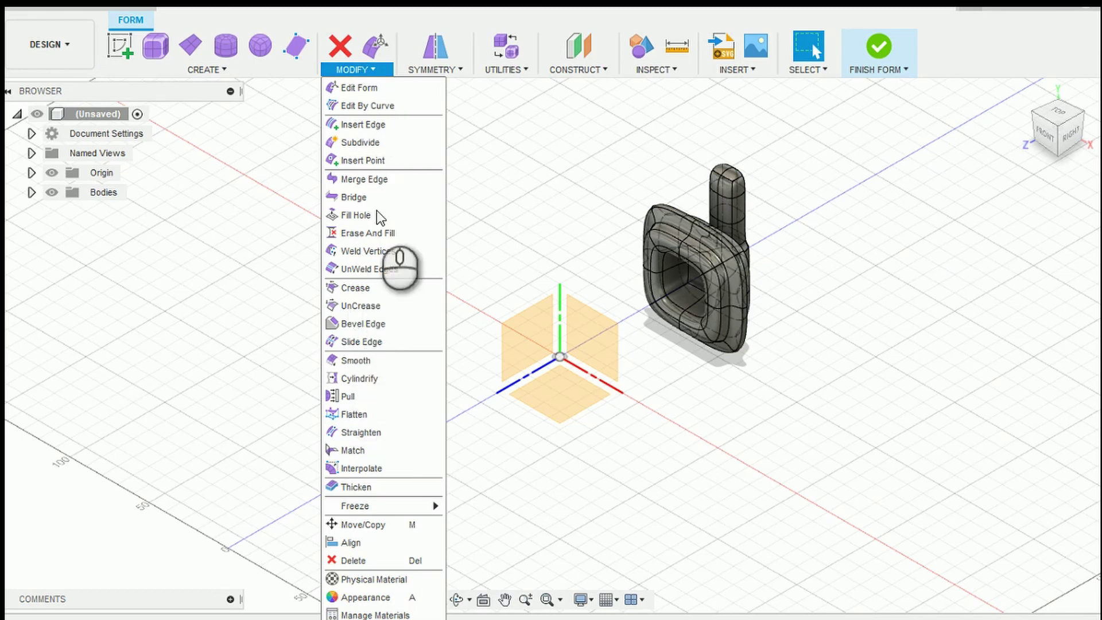
{"action": "left_click", "coordinate": [439, 71]}
{"action": "left_click", "coordinate": [452, 124]}
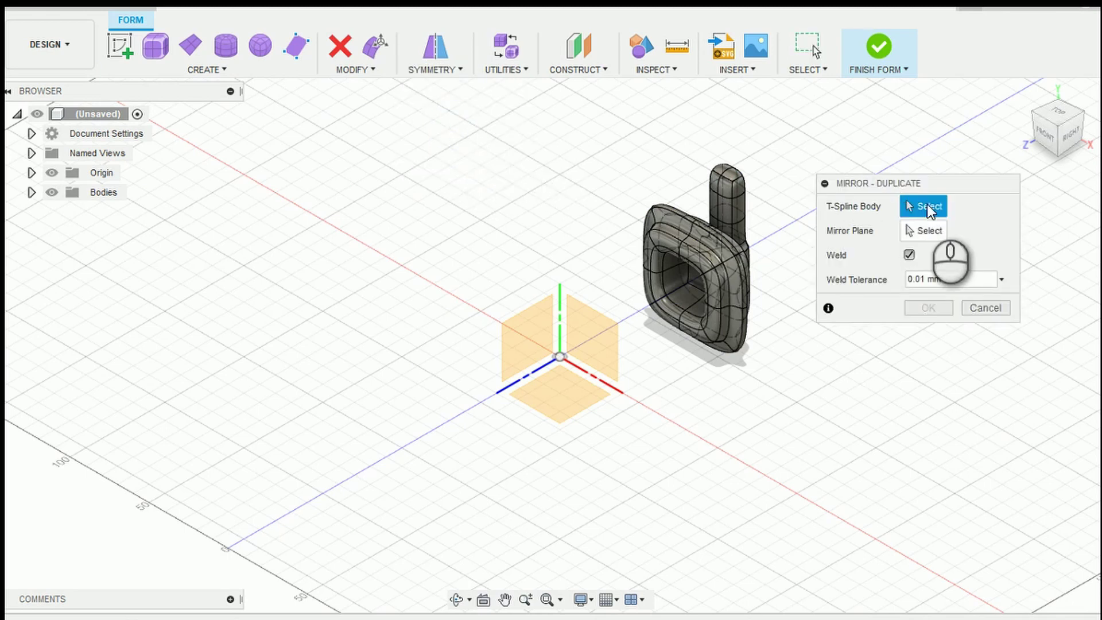
{"action": "left_click", "coordinate": [727, 255]}
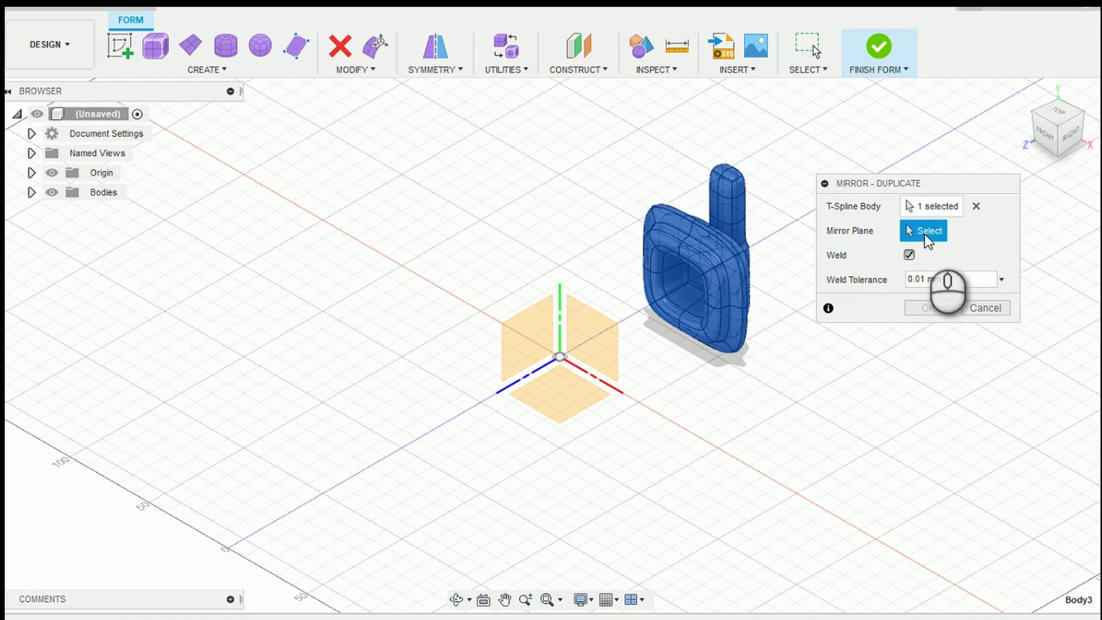
{"action": "left_click", "coordinate": [608, 351]}
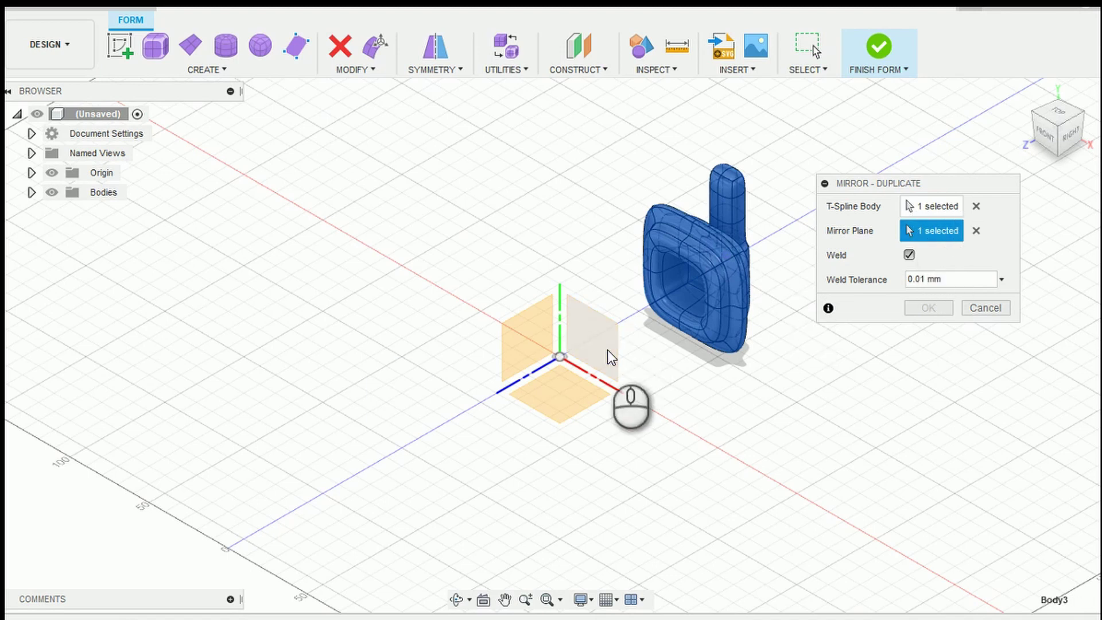
{"action": "key", "text": "Return"}
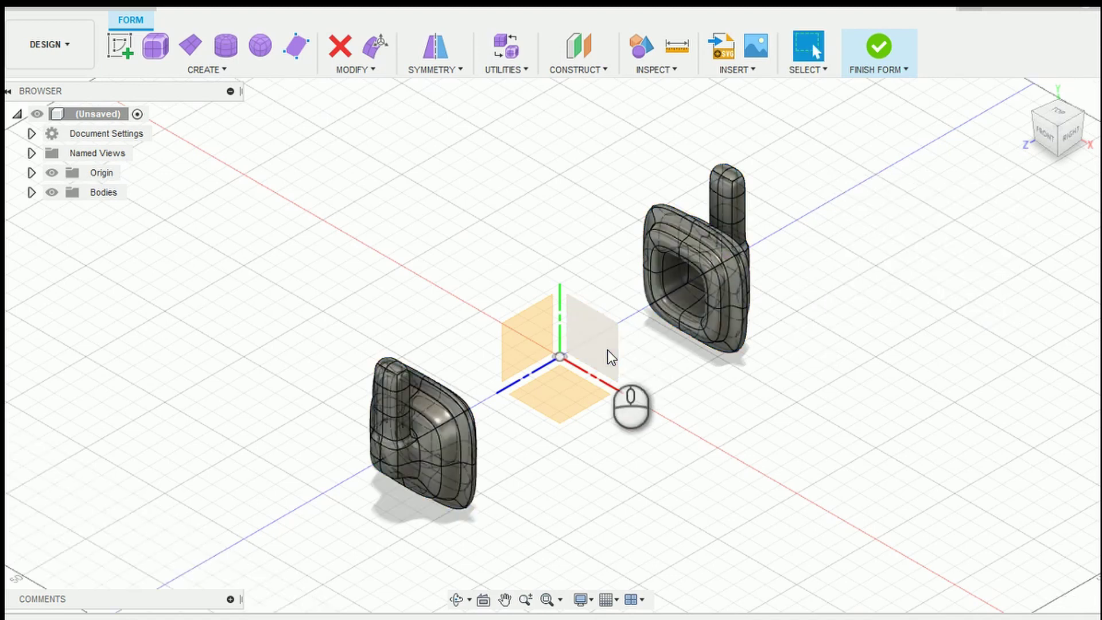
Start a sketch on the origin YZ plane, viewed from the right with both bodies in view.
{"action": "left_click", "coordinate": [1067, 142]}
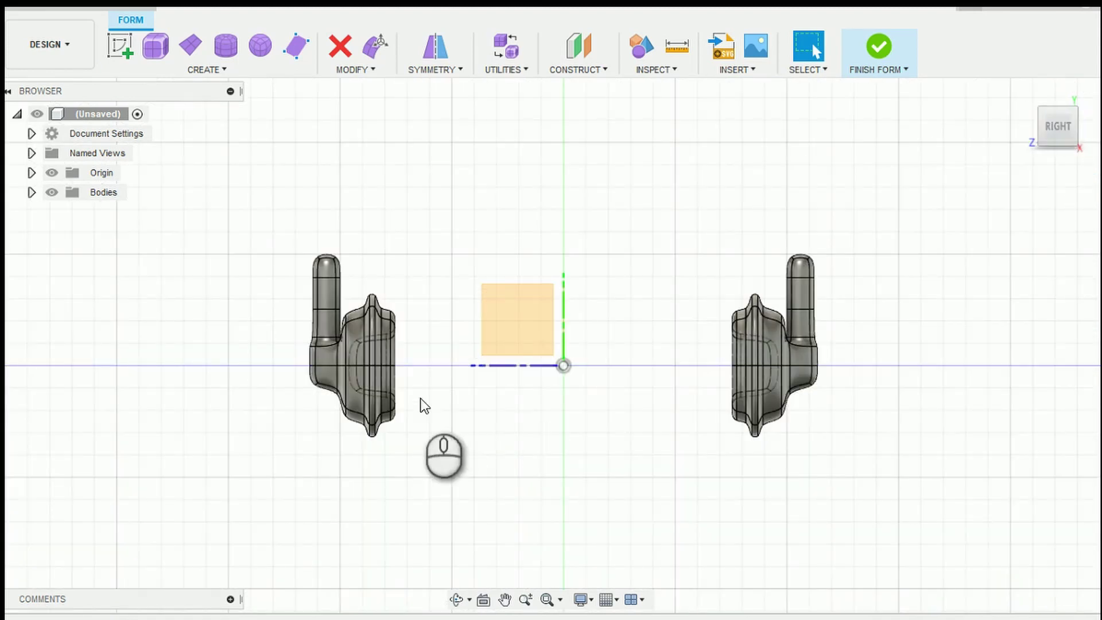
{"action": "left_click", "coordinate": [527, 600]}
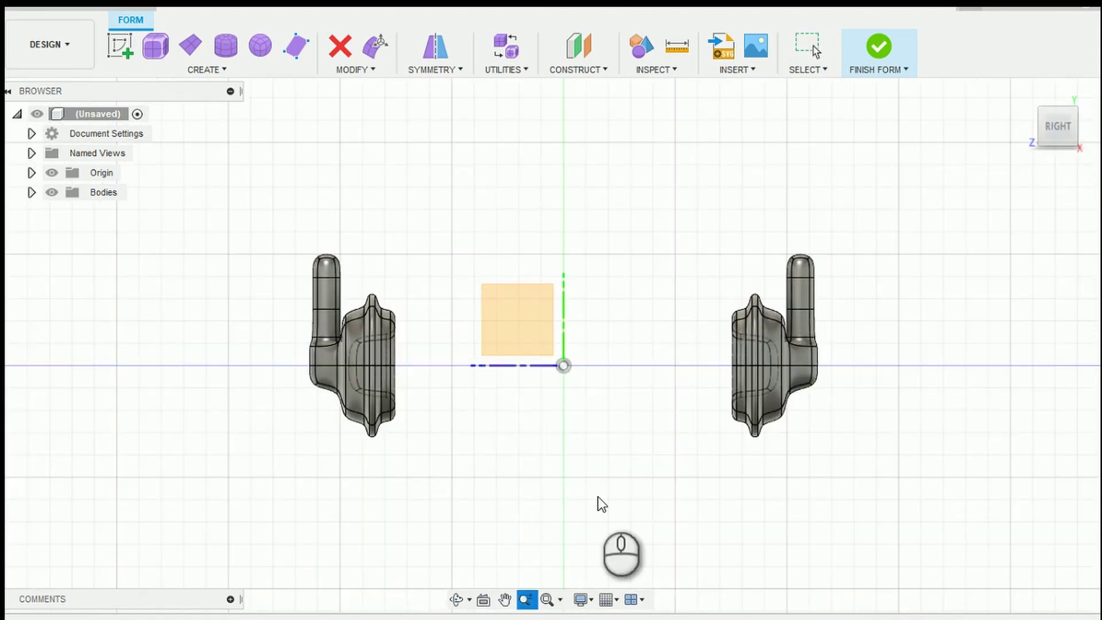
{"action": "left_click_drag", "start_coordinate": [598, 505], "coordinate": [593, 474]}
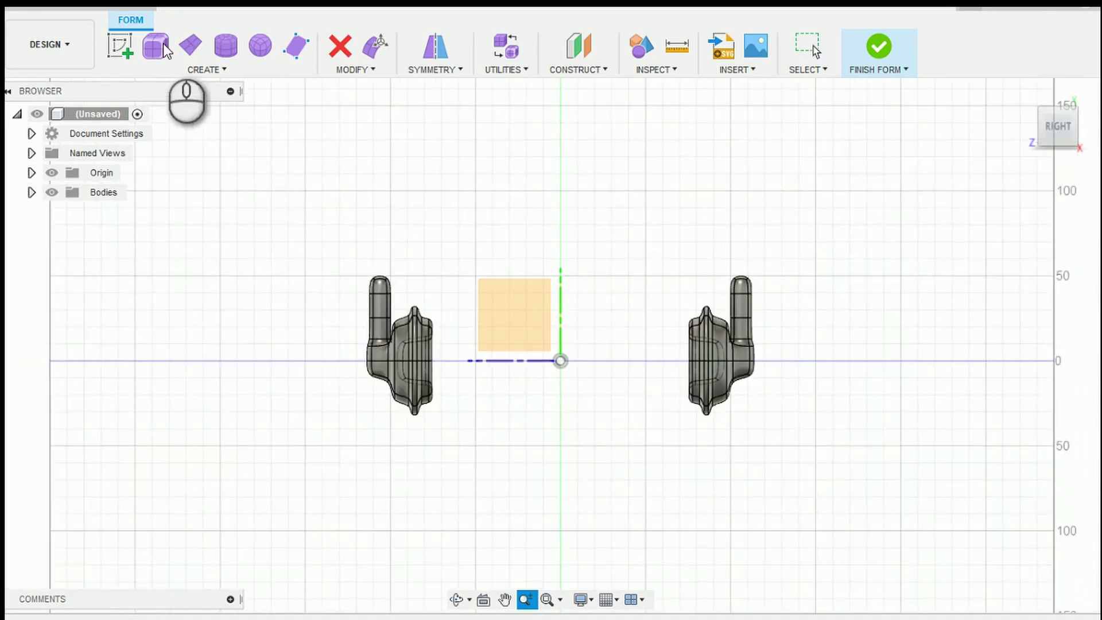
{"action": "left_click", "coordinate": [119, 46]}
{"action": "left_click", "coordinate": [507, 311]}
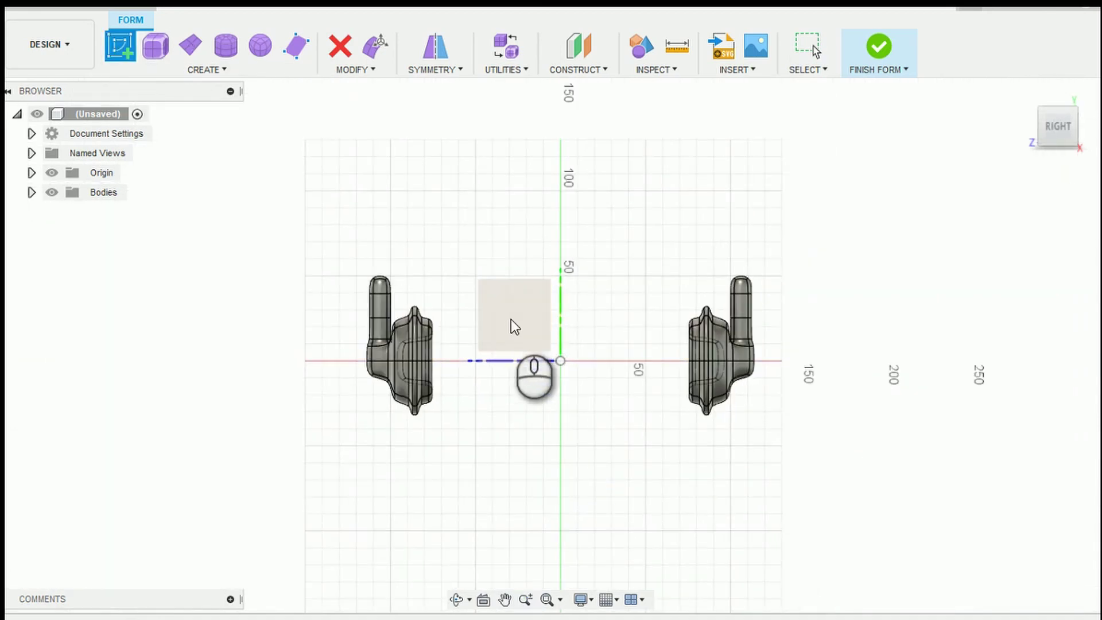
{"action": "left_click", "coordinate": [511, 319]}
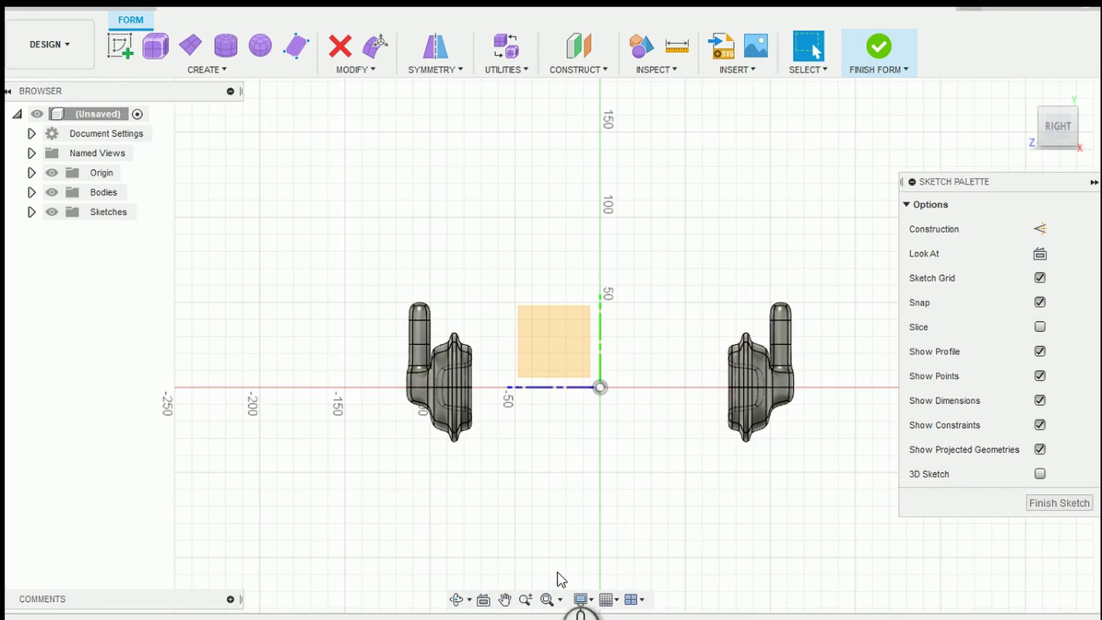
{"action": "left_click", "coordinate": [505, 600]}
{"action": "left_click_drag", "start_coordinate": [577, 476], "coordinate": [556, 499]}
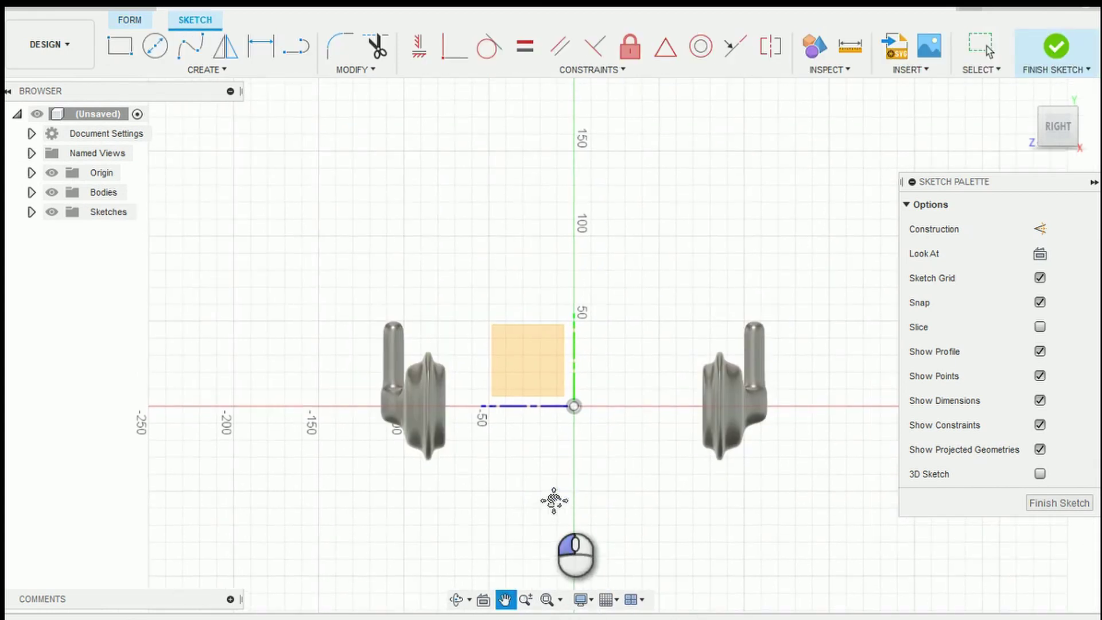
Sketch a 3-point arc of about 107 mm radius arching between the tops of the two upright extensions, and finish the sketch.
{"action": "left_click", "coordinate": [230, 76]}
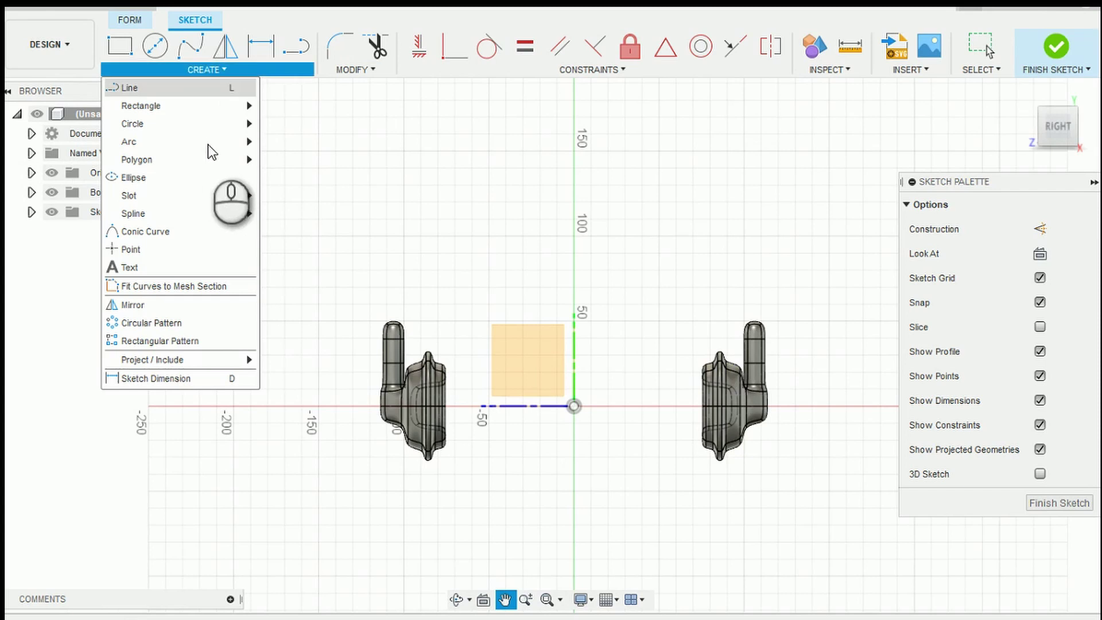
{"action": "left_click", "coordinate": [245, 142]}
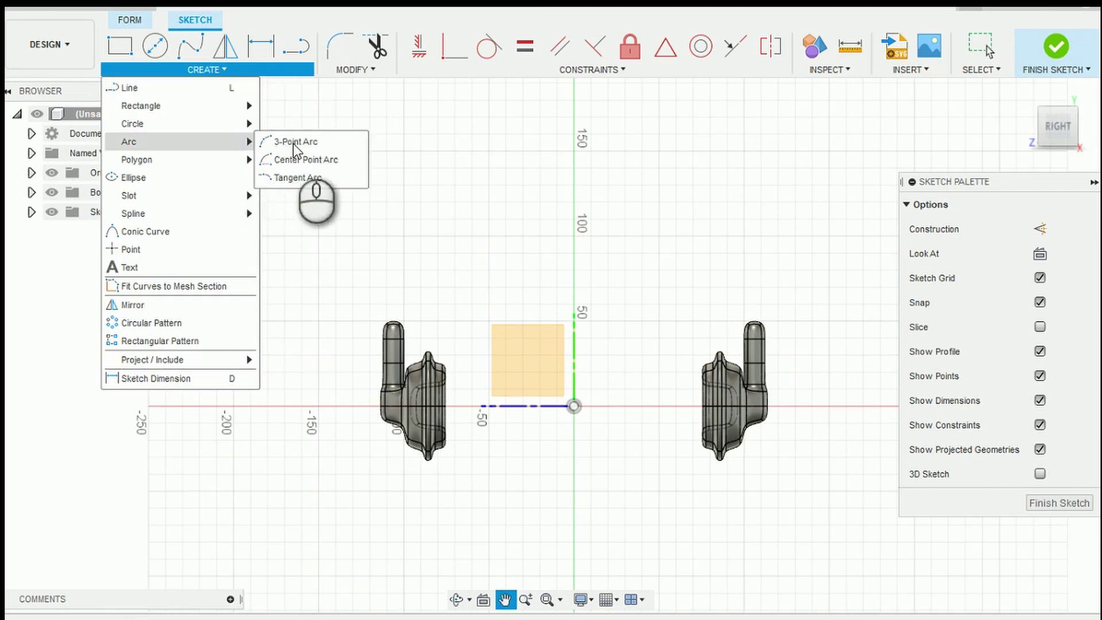
{"action": "left_click", "coordinate": [296, 143]}
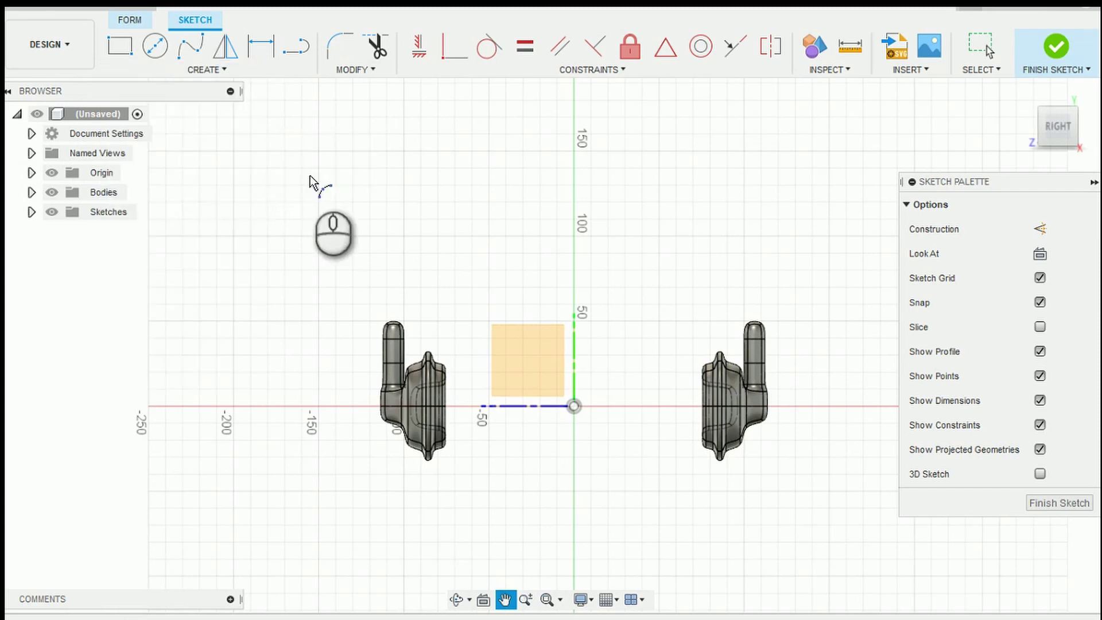
{"action": "left_click", "coordinate": [391, 317]}
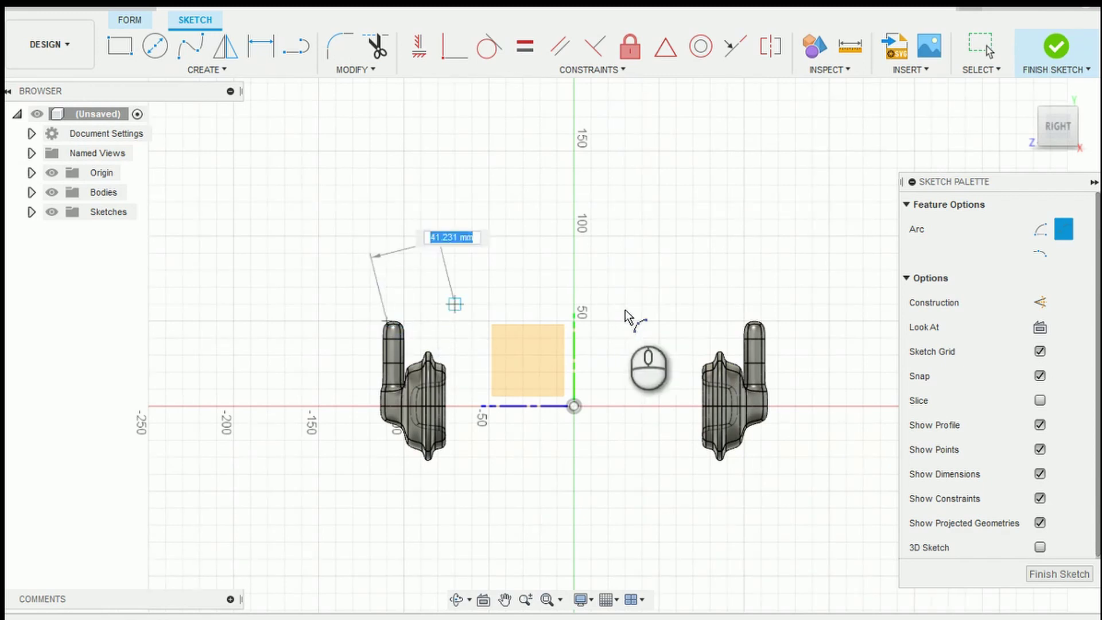
{"action": "left_click", "coordinate": [755, 322]}
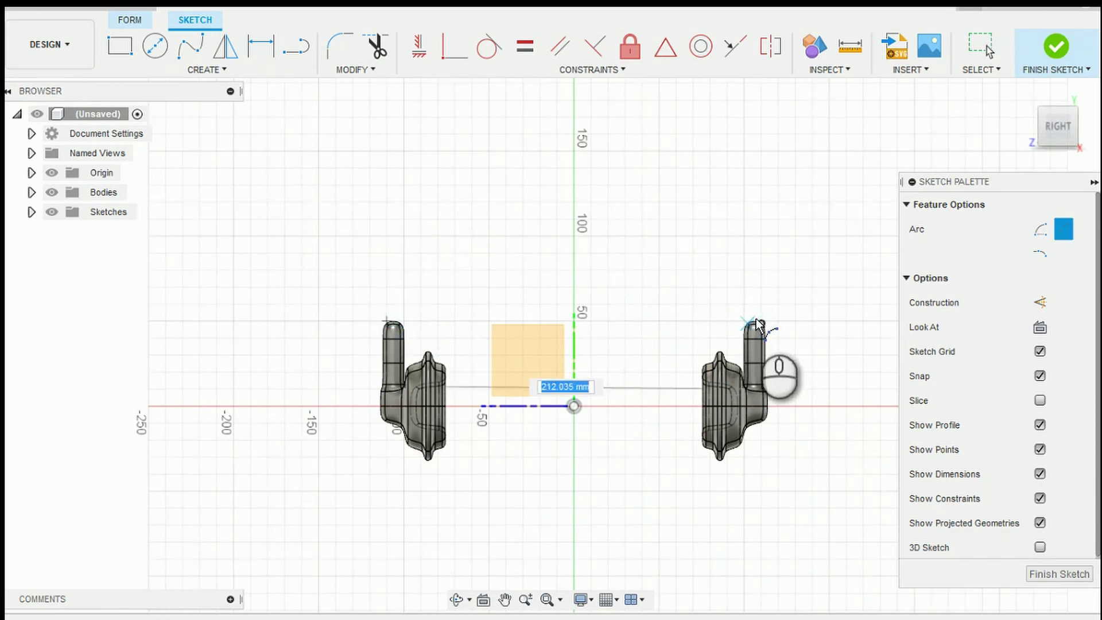
{"action": "left_click", "coordinate": [701, 225]}
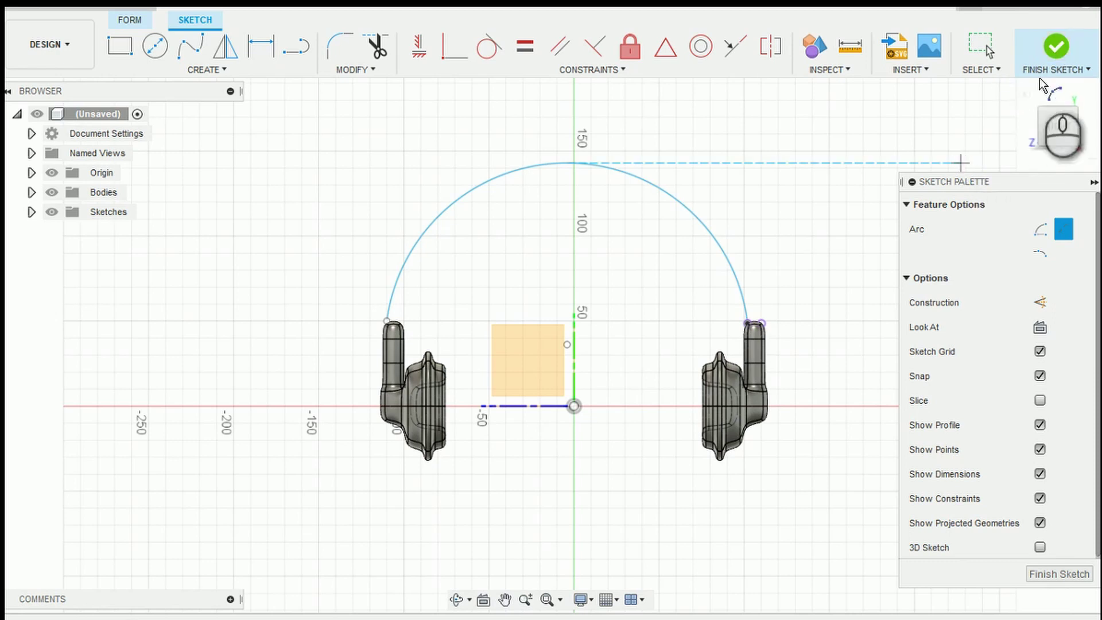
{"action": "left_click", "coordinate": [1054, 47]}
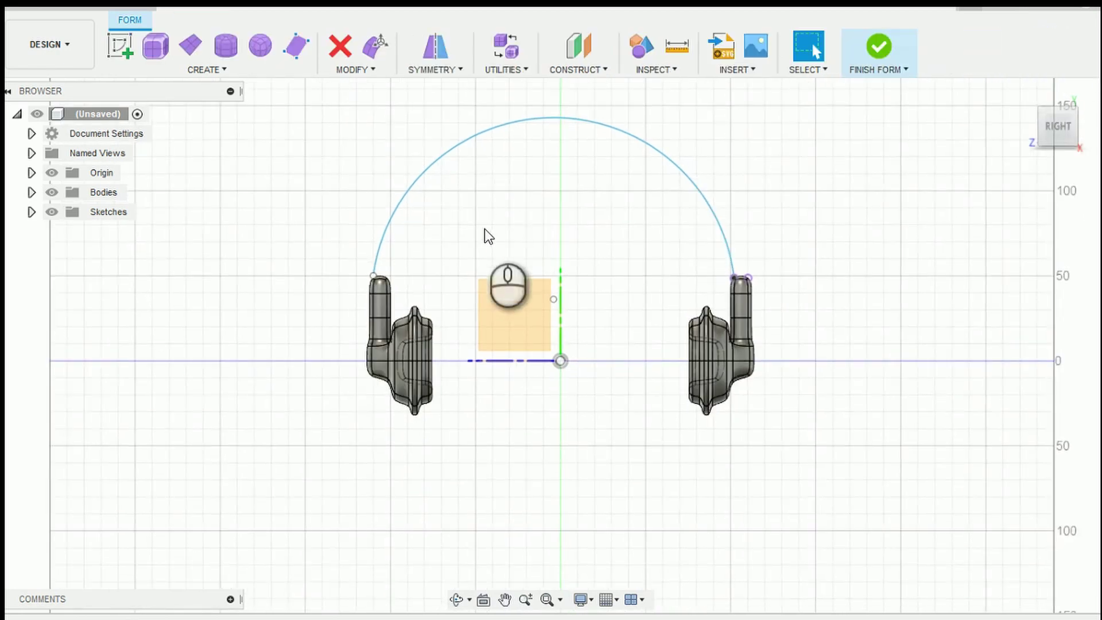
Bridge the top faces of the two upright extensions along the sketched arc, with Flip Curve and Preview on and 6 faces.
{"action": "left_click", "coordinate": [455, 600]}
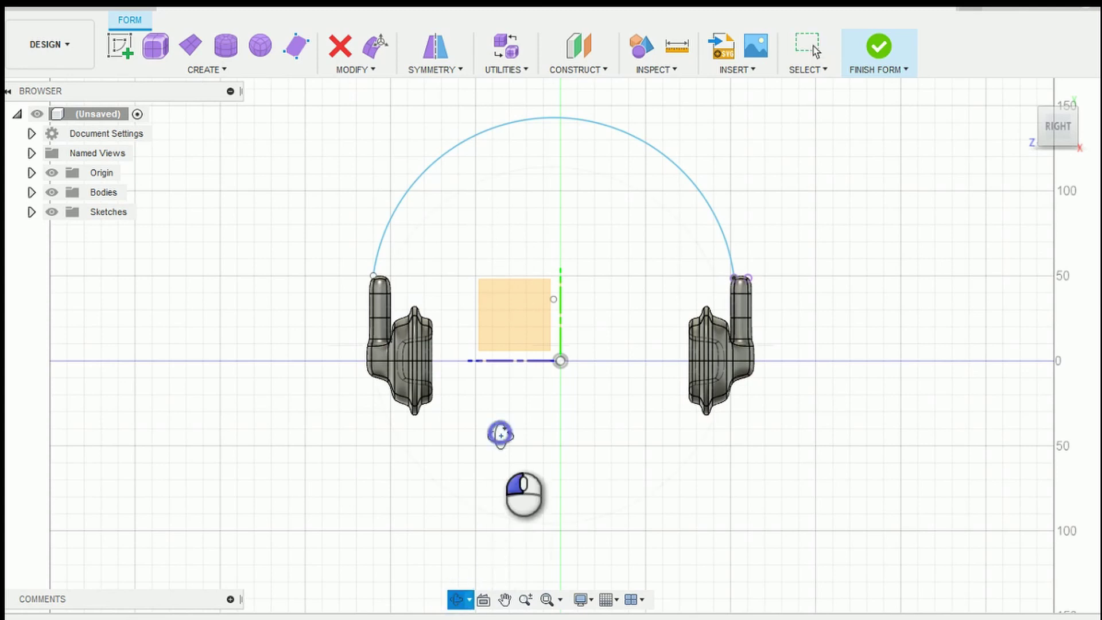
{"action": "left_click_drag", "start_coordinate": [503, 436], "coordinate": [403, 388]}
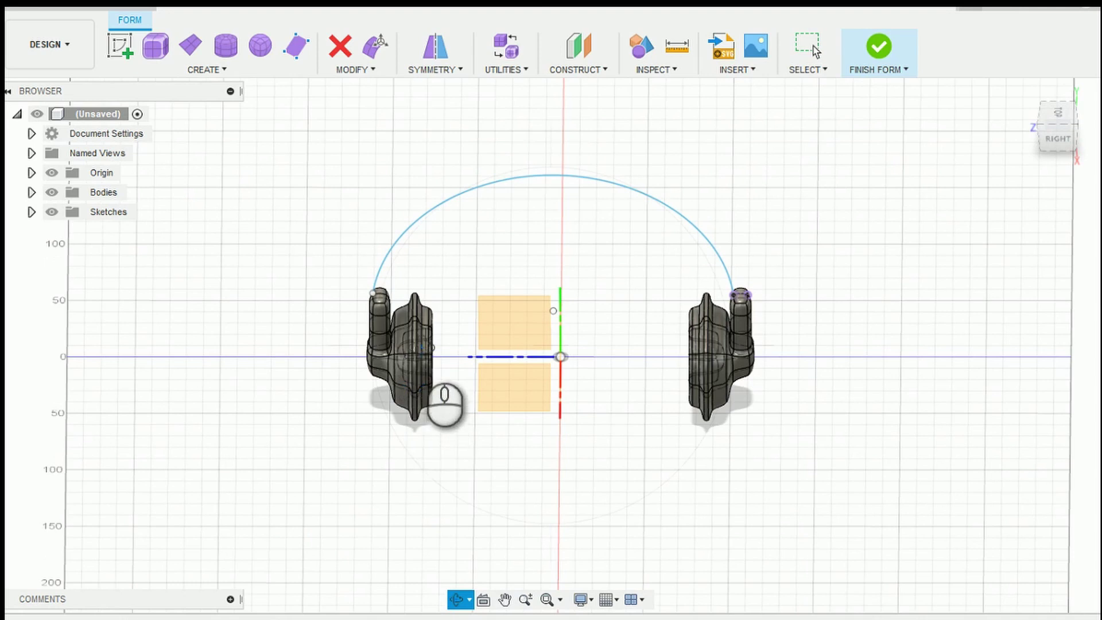
{"action": "left_click", "coordinate": [227, 72]}
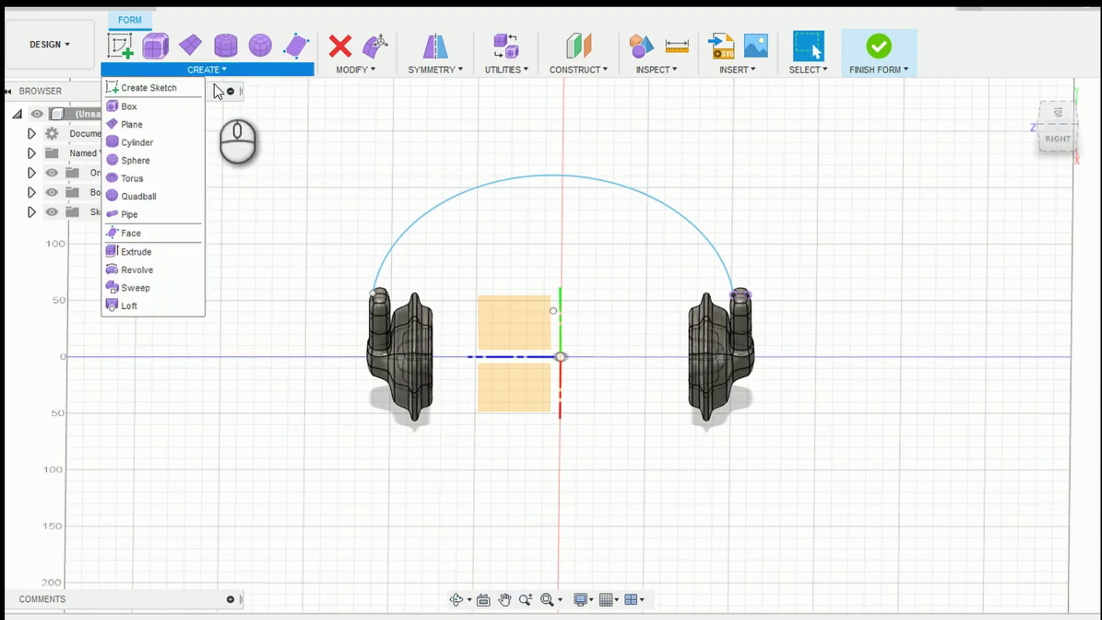
{"action": "left_click", "coordinate": [378, 68]}
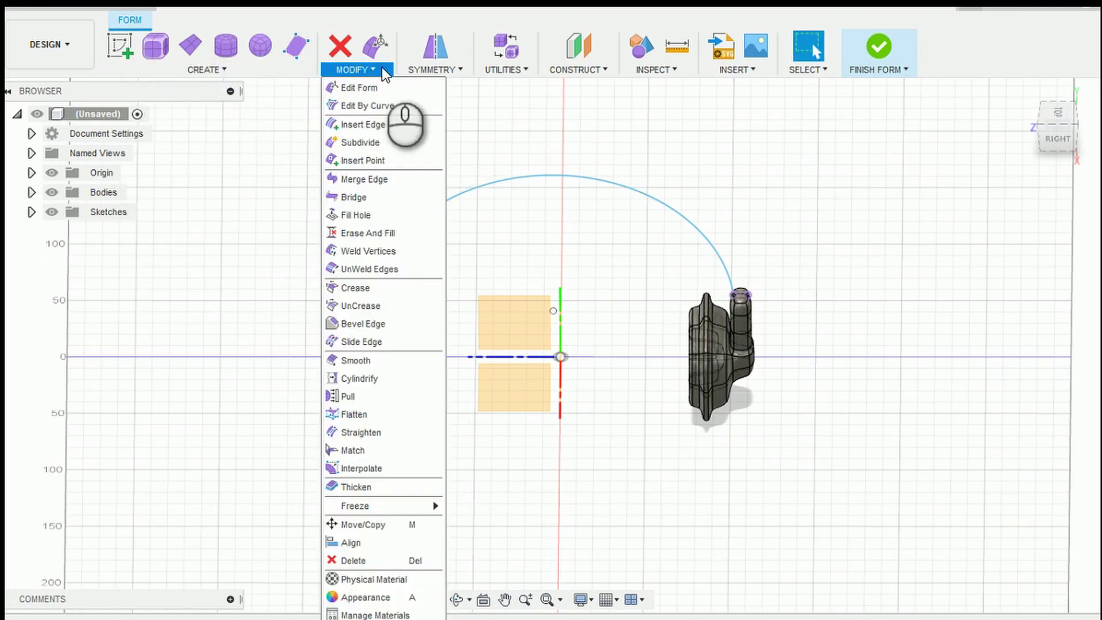
{"action": "left_click", "coordinate": [351, 200]}
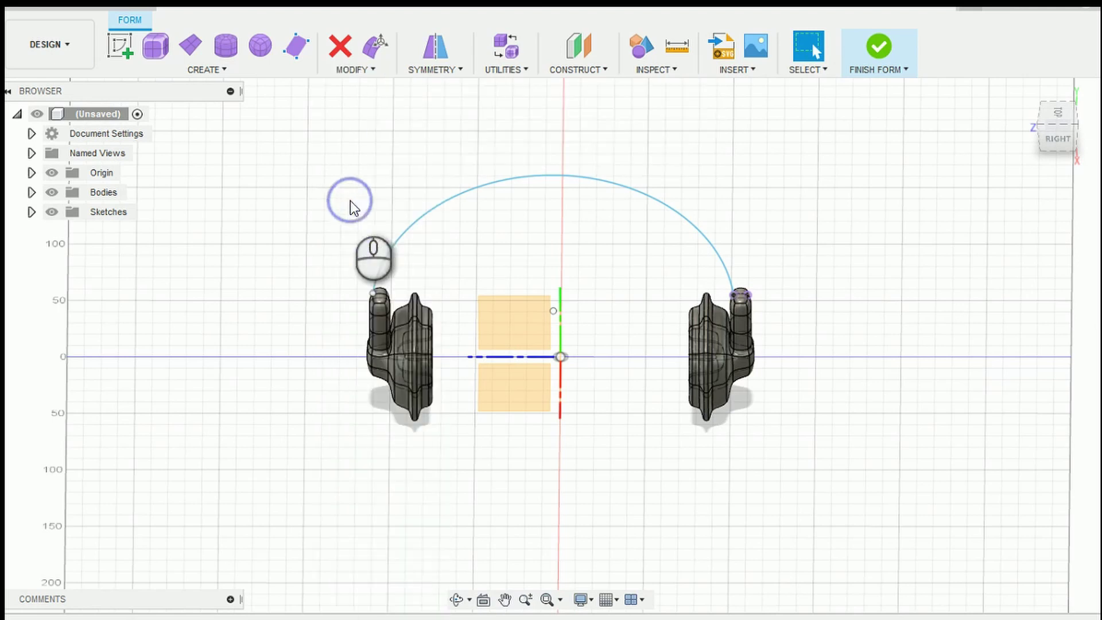
{"action": "left_click", "coordinate": [380, 296]}
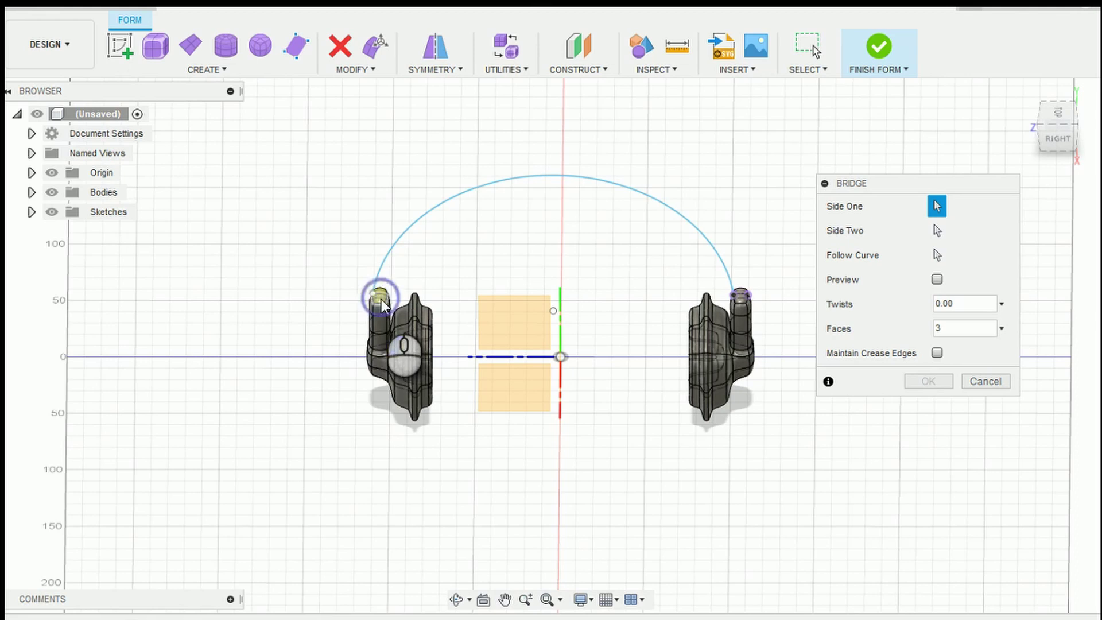
{"action": "left_click", "coordinate": [743, 297]}
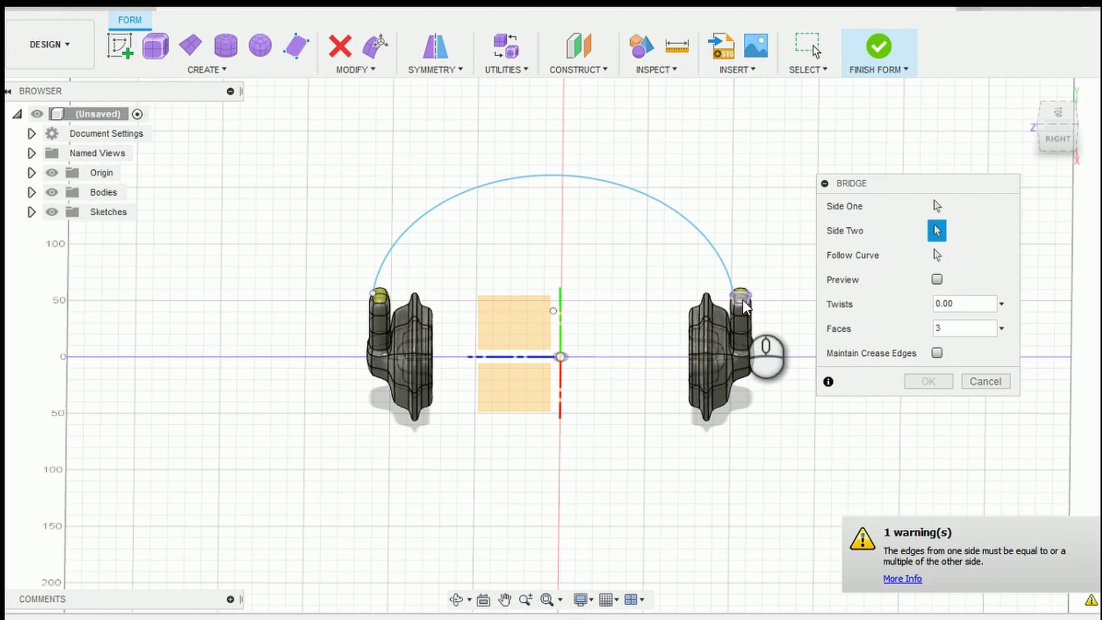
{"action": "left_click", "coordinate": [937, 255]}
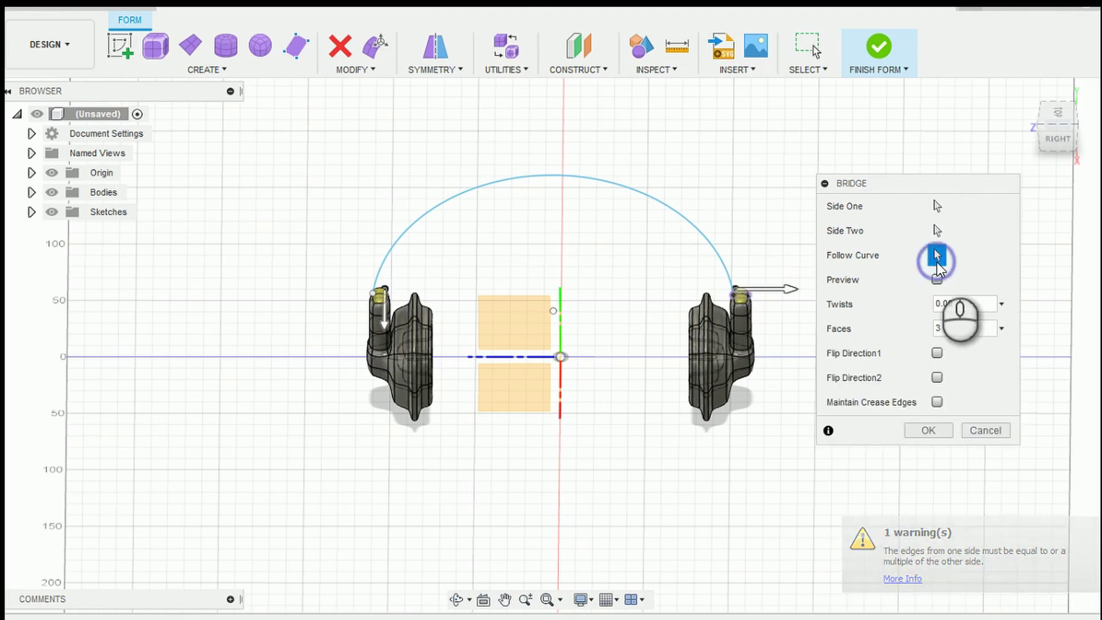
{"action": "left_click", "coordinate": [689, 222]}
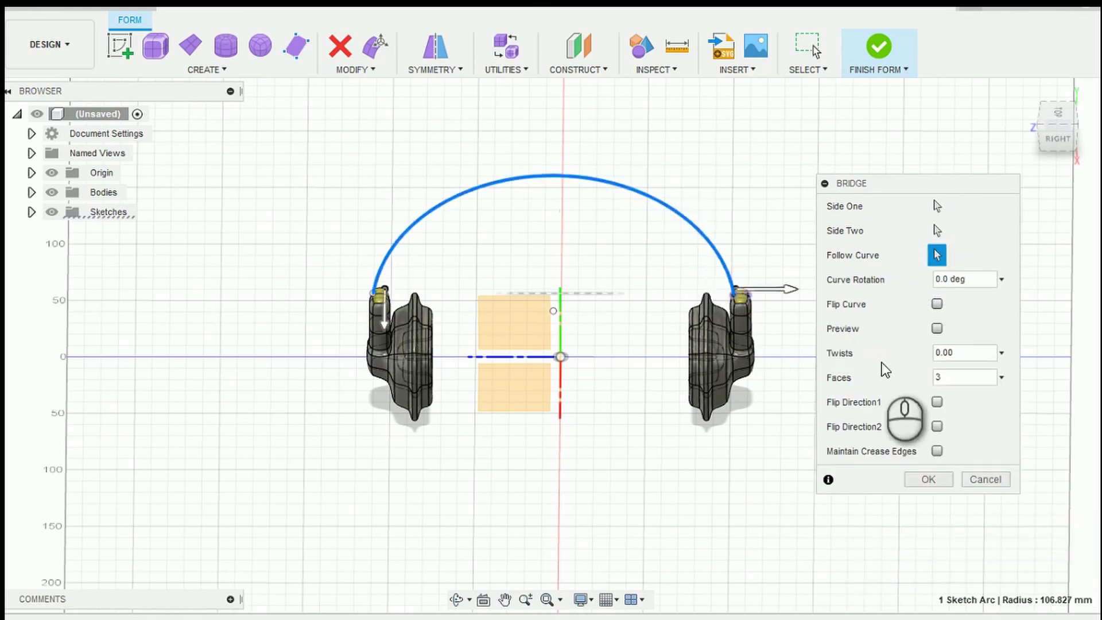
{"action": "left_click", "coordinate": [937, 328]}
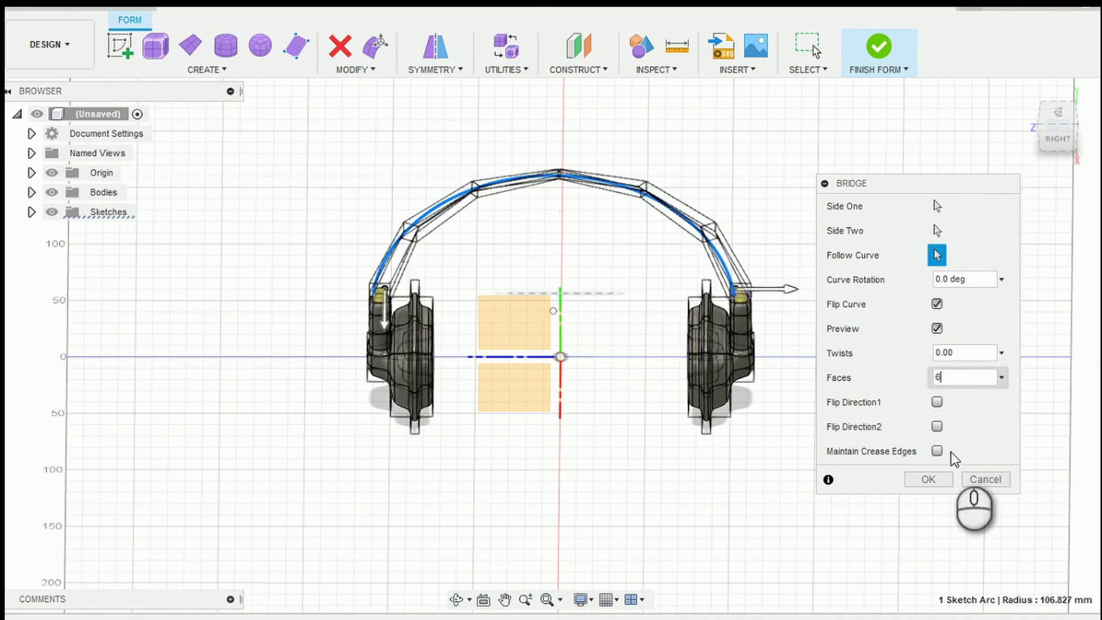
{"action": "left_click", "coordinate": [942, 478]}
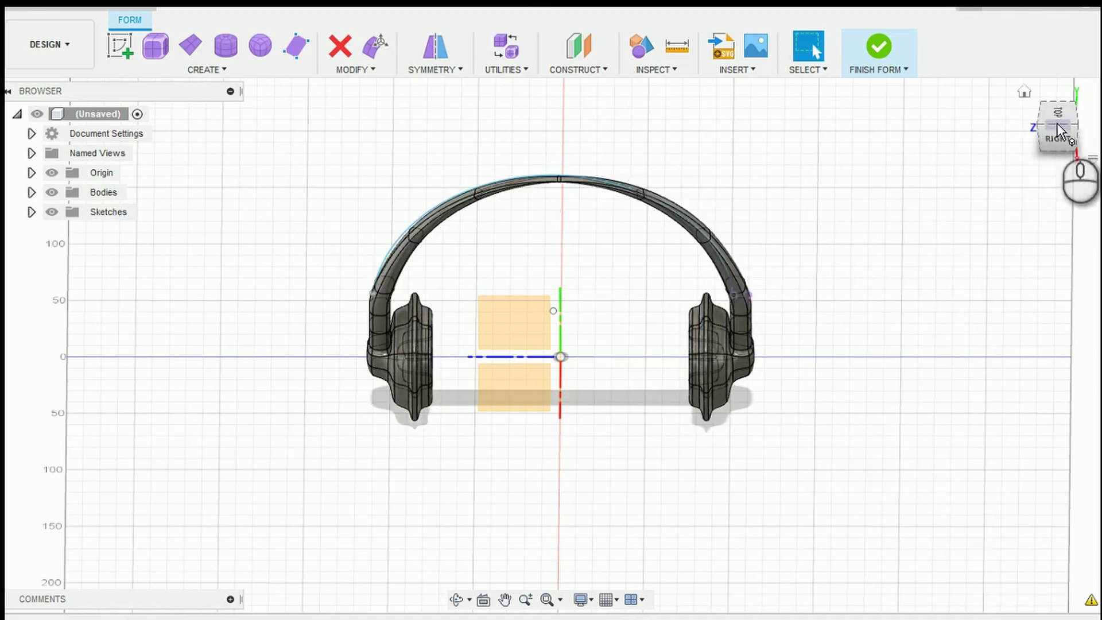
Examine the bridged headband up close along its whole arc and from a tilted angle.
{"action": "left_click", "coordinate": [526, 600]}
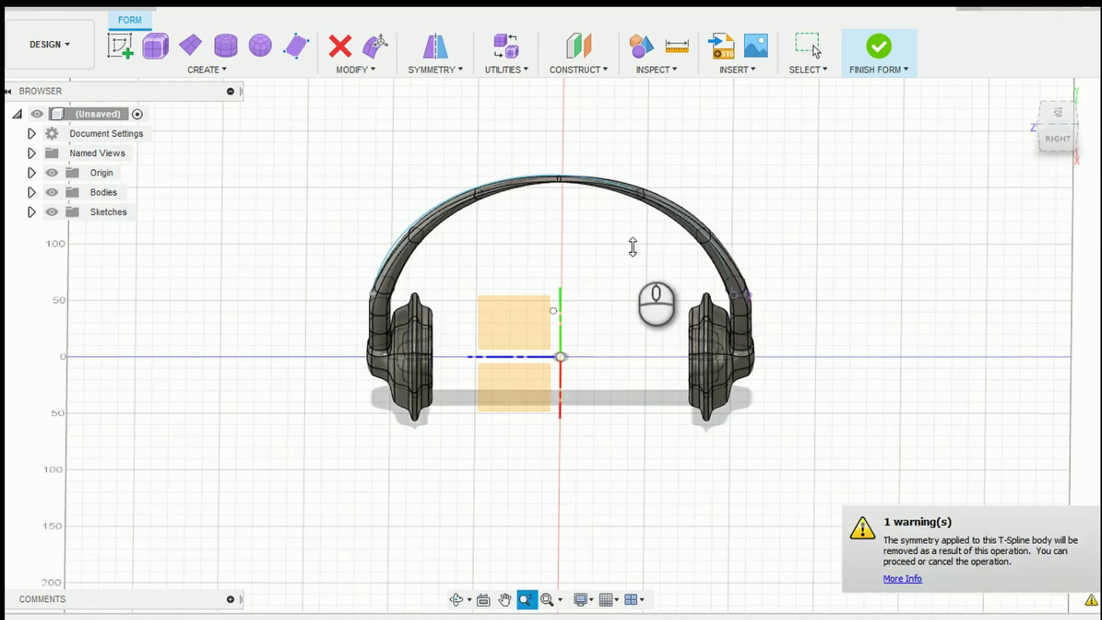
{"action": "left_click_drag", "start_coordinate": [632, 245], "coordinate": [518, 511]}
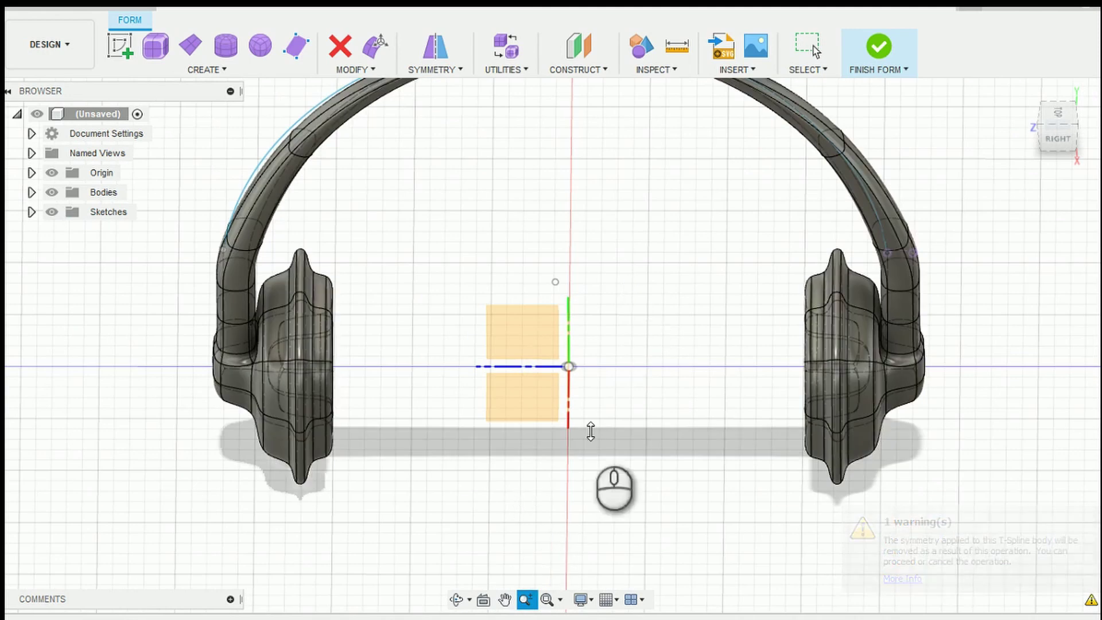
{"action": "left_click", "coordinate": [502, 601]}
{"action": "left_click_drag", "start_coordinate": [563, 290], "coordinate": [536, 476]}
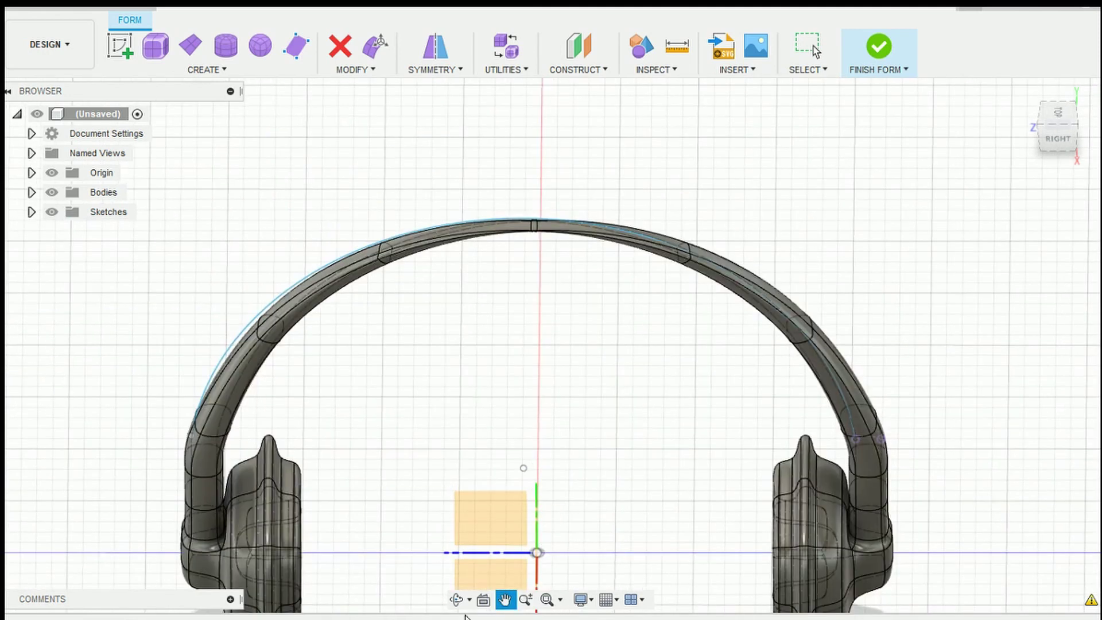
{"action": "left_click", "coordinate": [456, 599]}
{"action": "left_click_drag", "start_coordinate": [561, 379], "coordinate": [561, 206]}
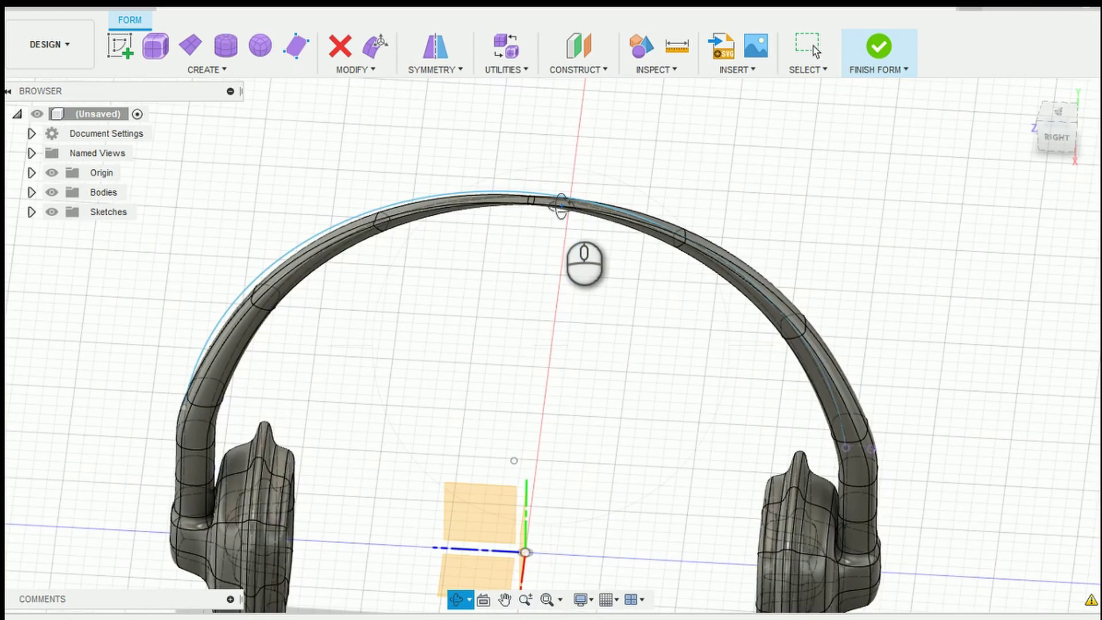
Switch the form to box display mode and undo the headband bridge between the two uprights.
{"action": "key", "text": "alt+1"}
{"action": "left_click_drag", "start_coordinate": [554, 211], "coordinate": [555, 177]}
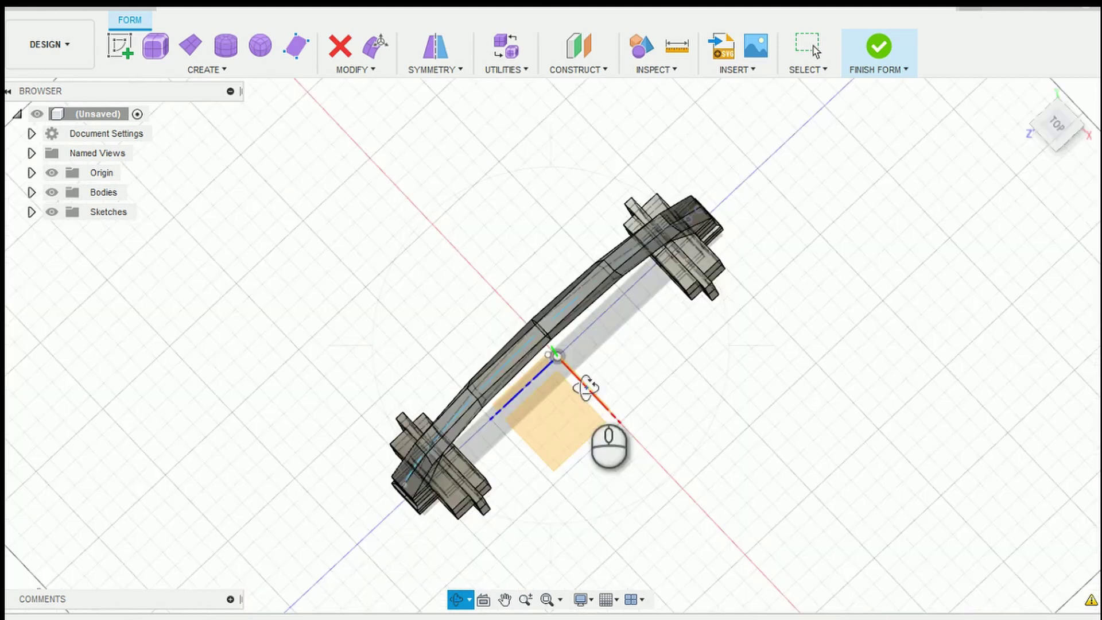
{"action": "key", "text": "ctrl+z"}
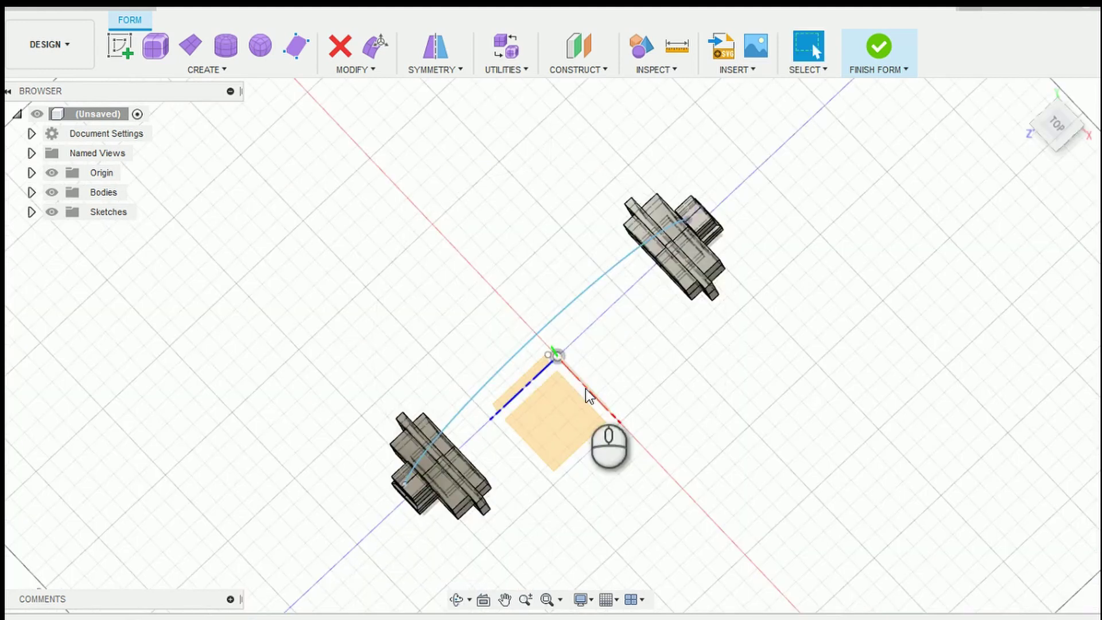
Move the arc's endpoint at the front upright to the inner edge of its top face, giving a radius of about 102 mm.
{"action": "left_click", "coordinate": [1027, 94]}
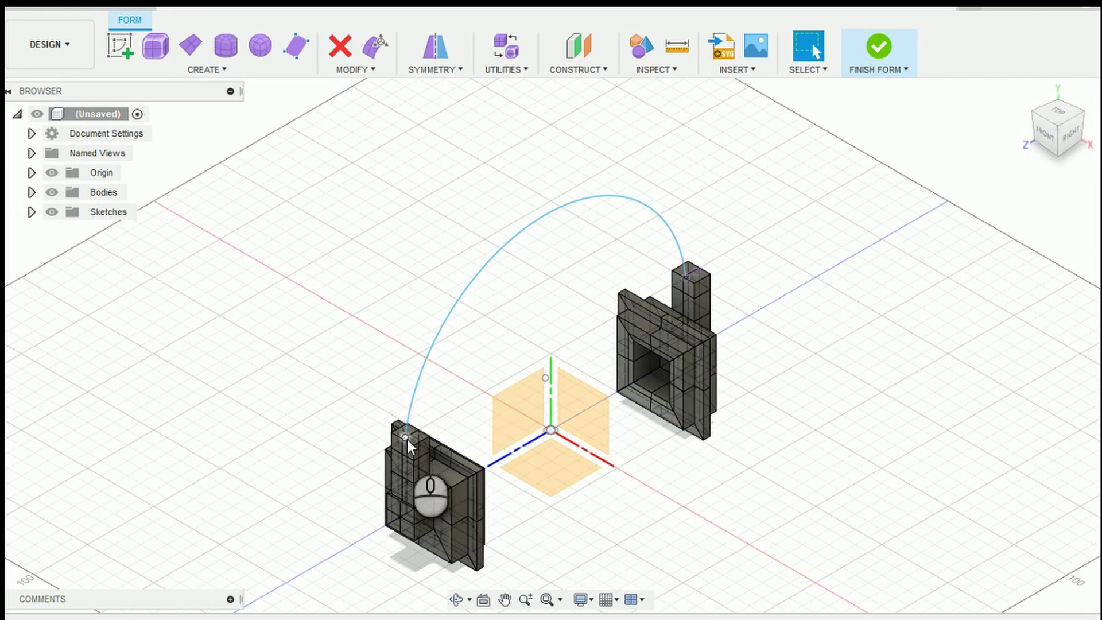
{"action": "left_click_drag", "start_coordinate": [405, 437], "coordinate": [418, 429]}
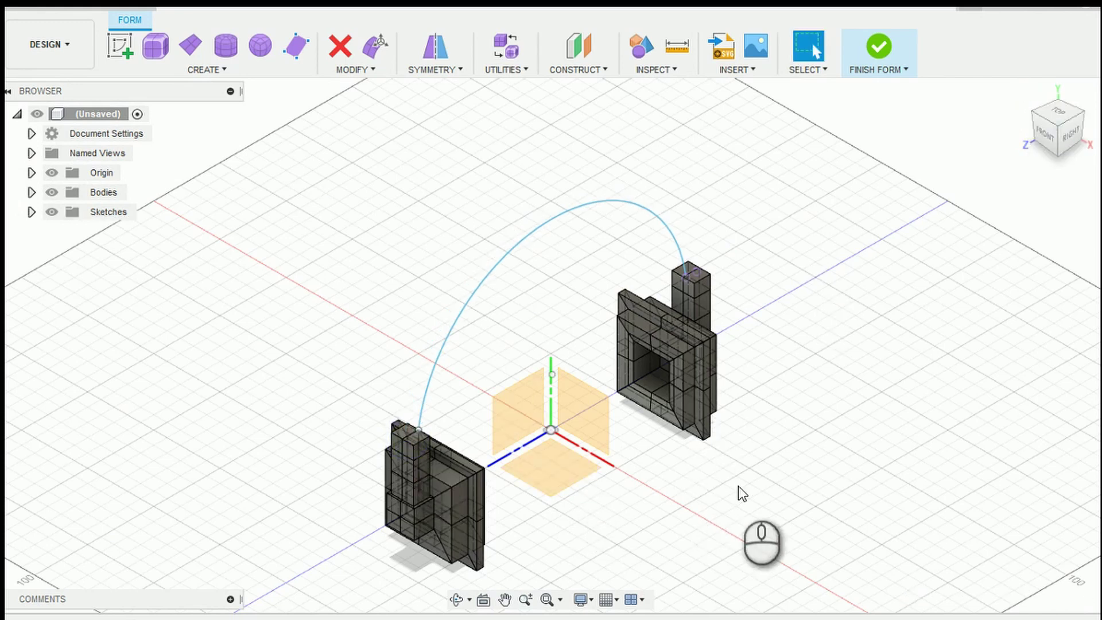
{"action": "left_click", "coordinate": [458, 599]}
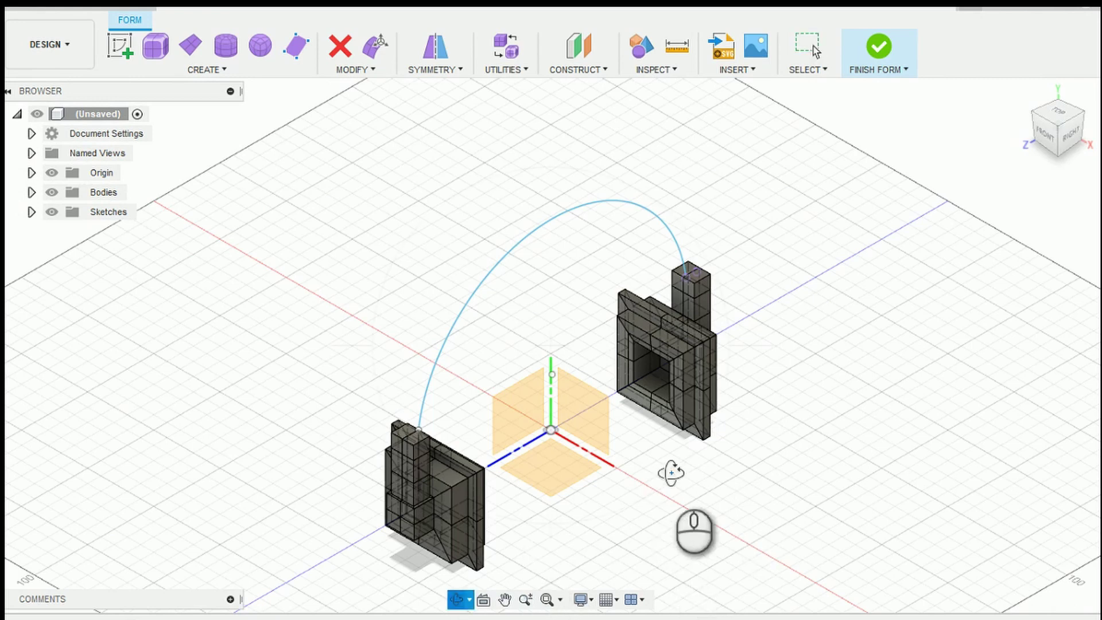
{"action": "left_click_drag", "start_coordinate": [669, 472], "coordinate": [611, 349]}
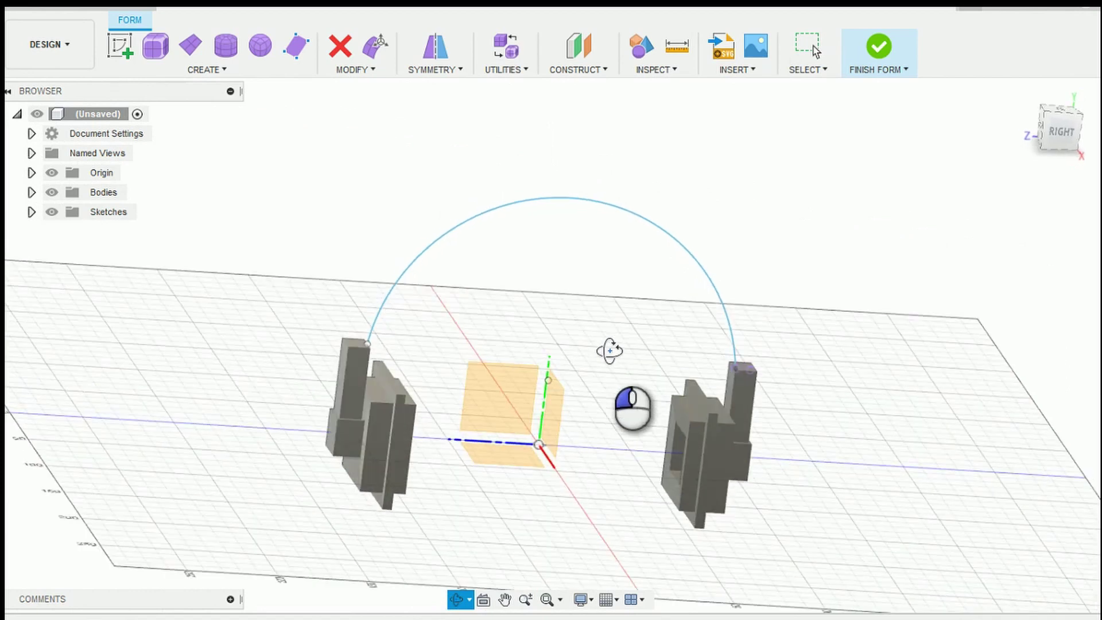
{"action": "key", "text": "Escape"}
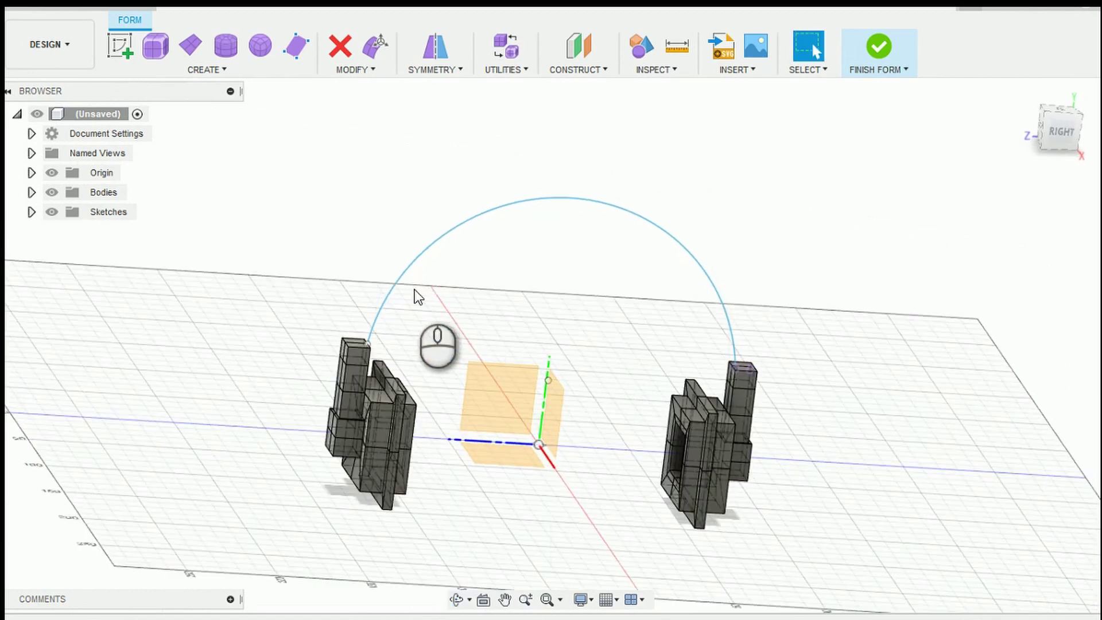
Set up a Bridge between the top faces of both uprights, following the sketched arc with 6 faces.
{"action": "left_click", "coordinate": [367, 70]}
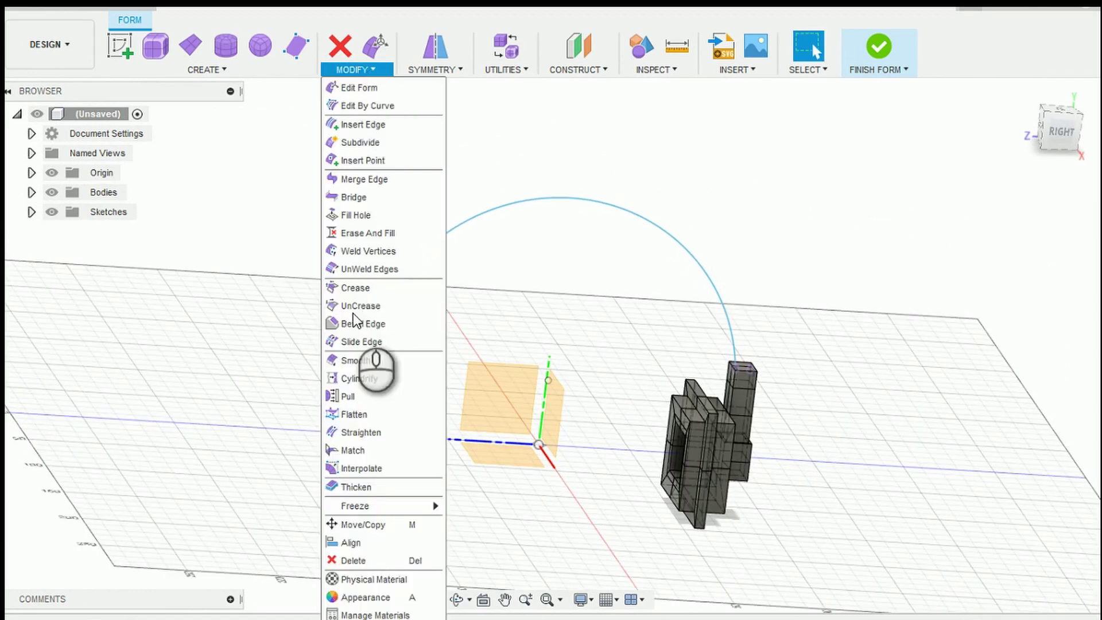
{"action": "left_click", "coordinate": [353, 198]}
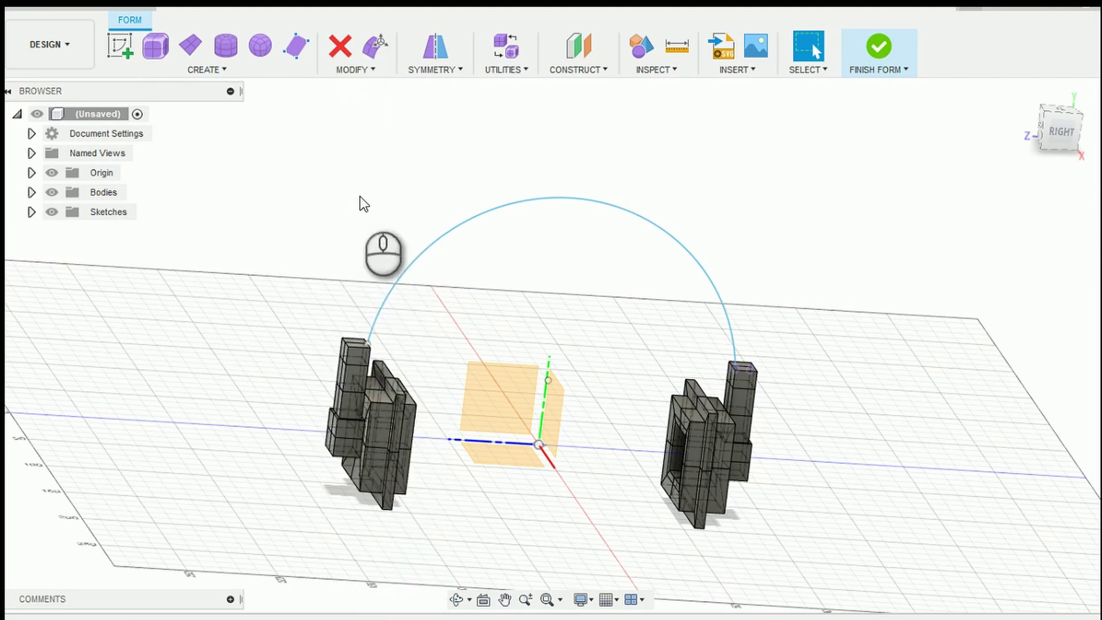
{"action": "left_click", "coordinate": [353, 346]}
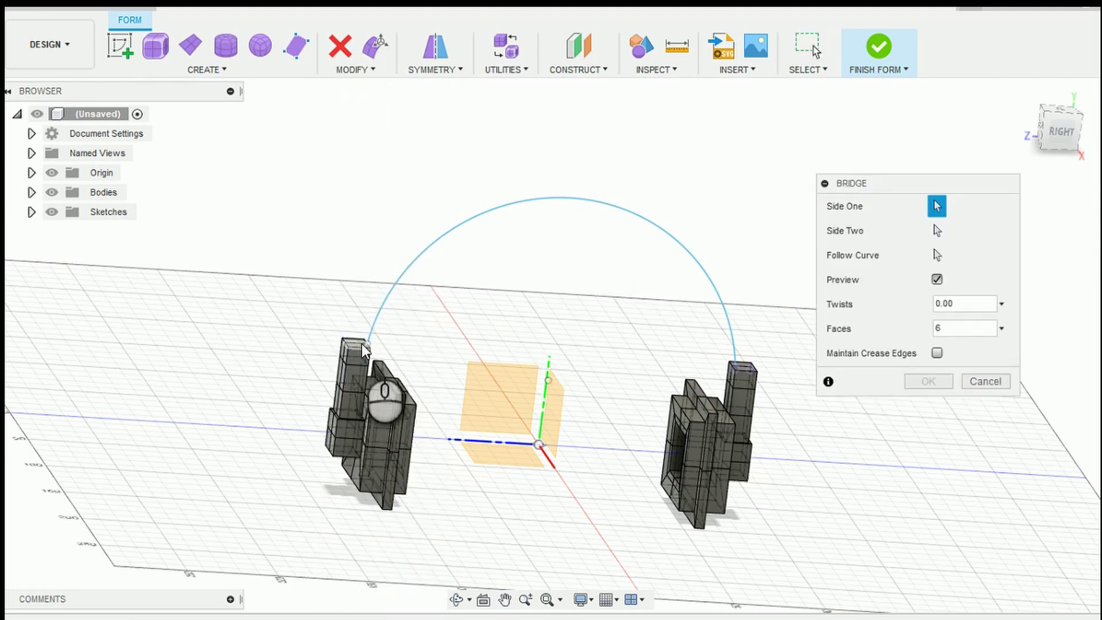
{"action": "left_click", "coordinate": [361, 344]}
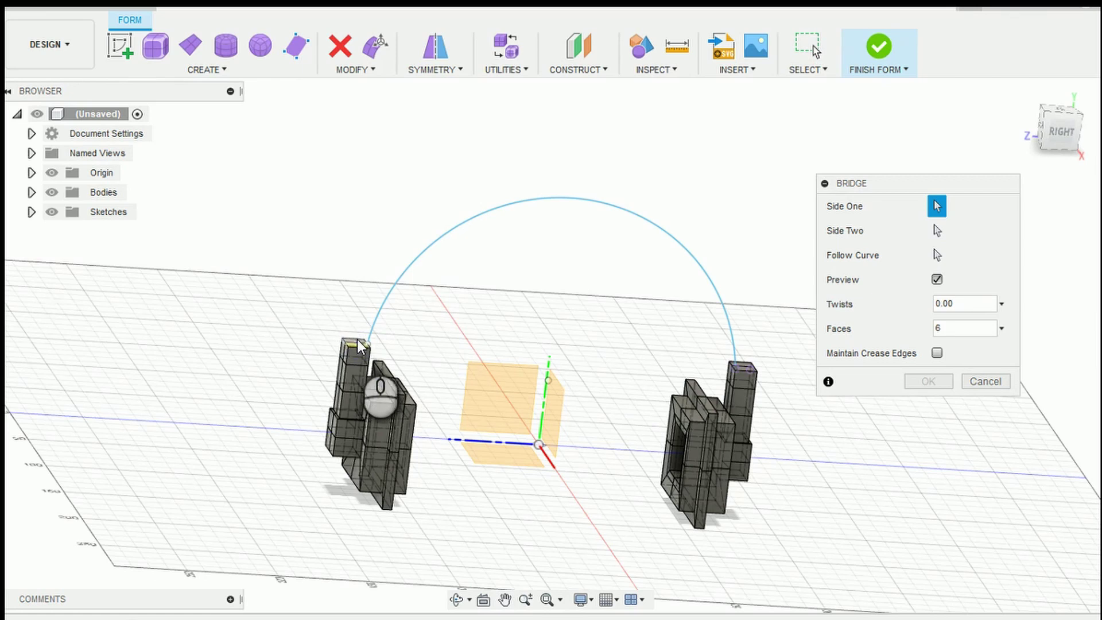
{"action": "left_click", "coordinate": [936, 230]}
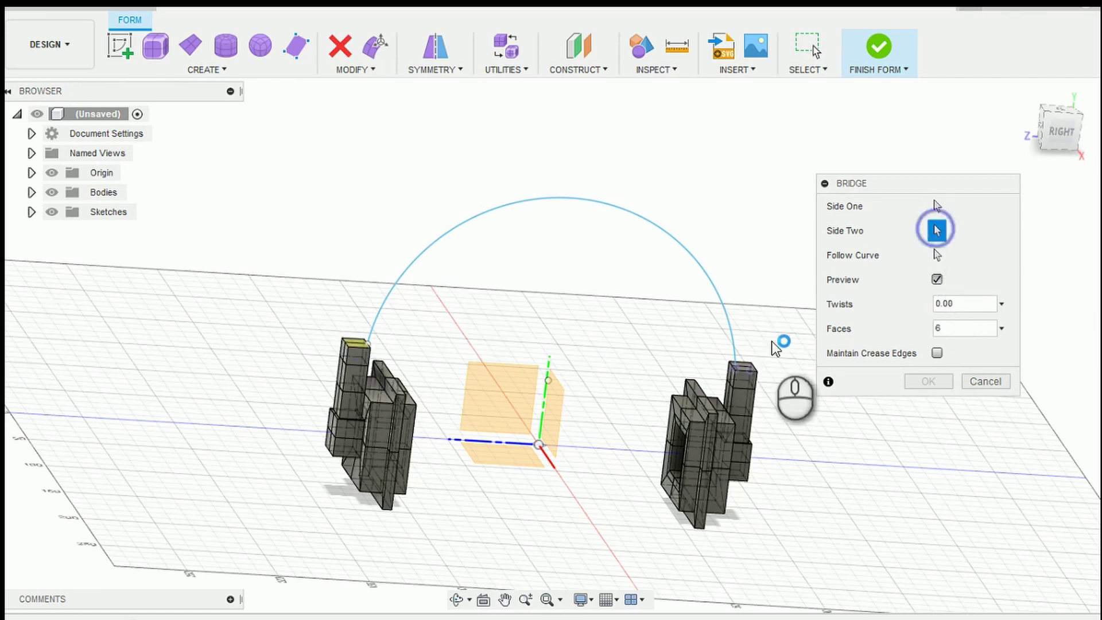
{"action": "left_click", "coordinate": [746, 365]}
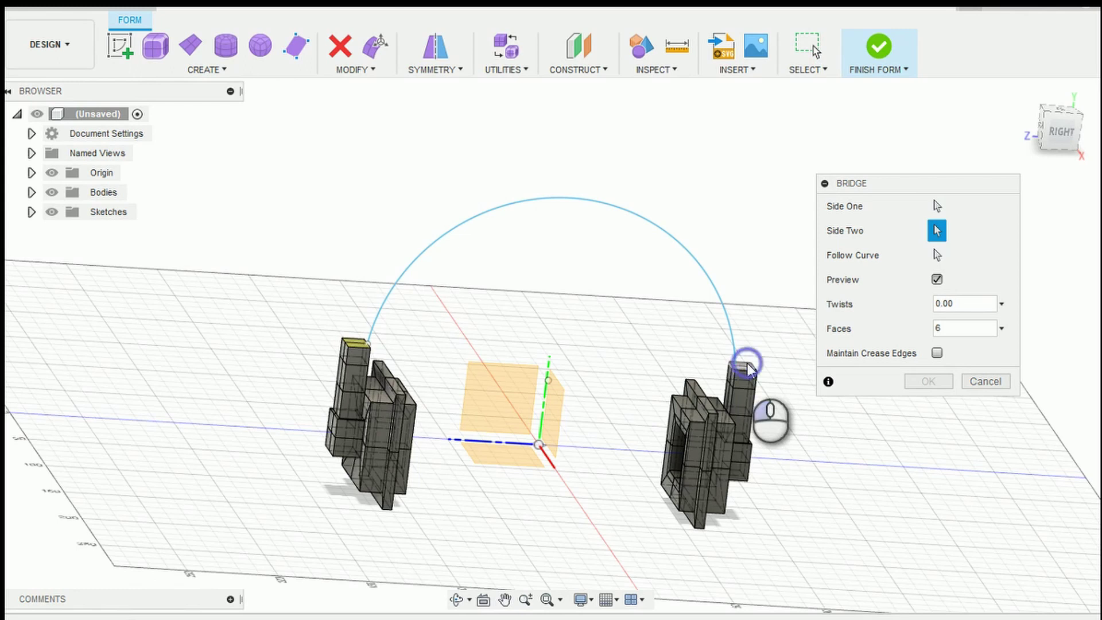
{"action": "left_click", "coordinate": [936, 255]}
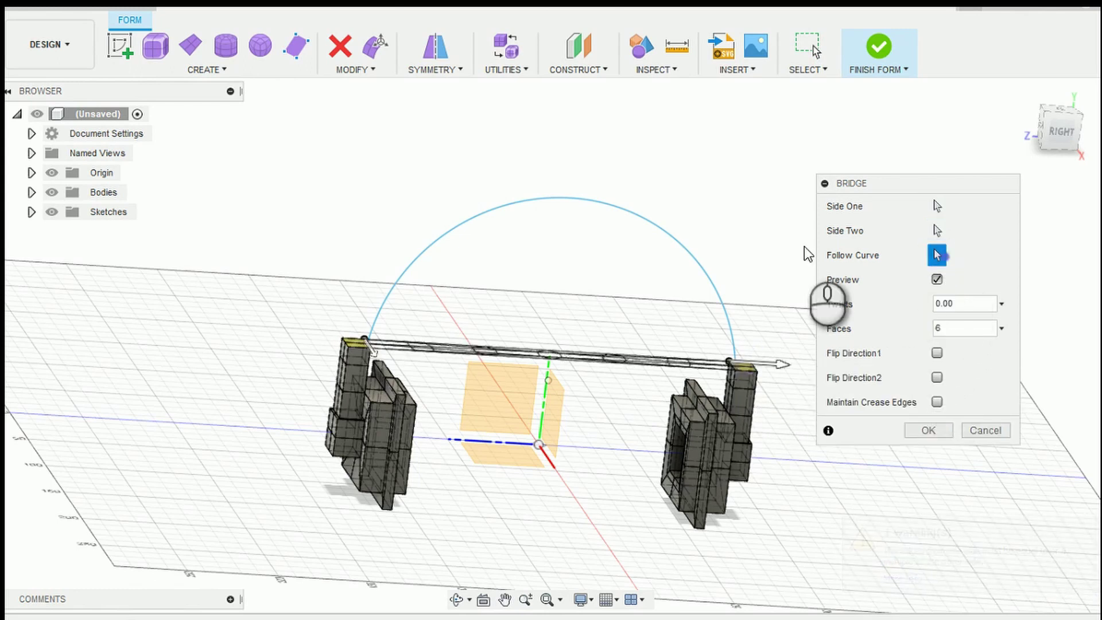
{"action": "left_click", "coordinate": [715, 283]}
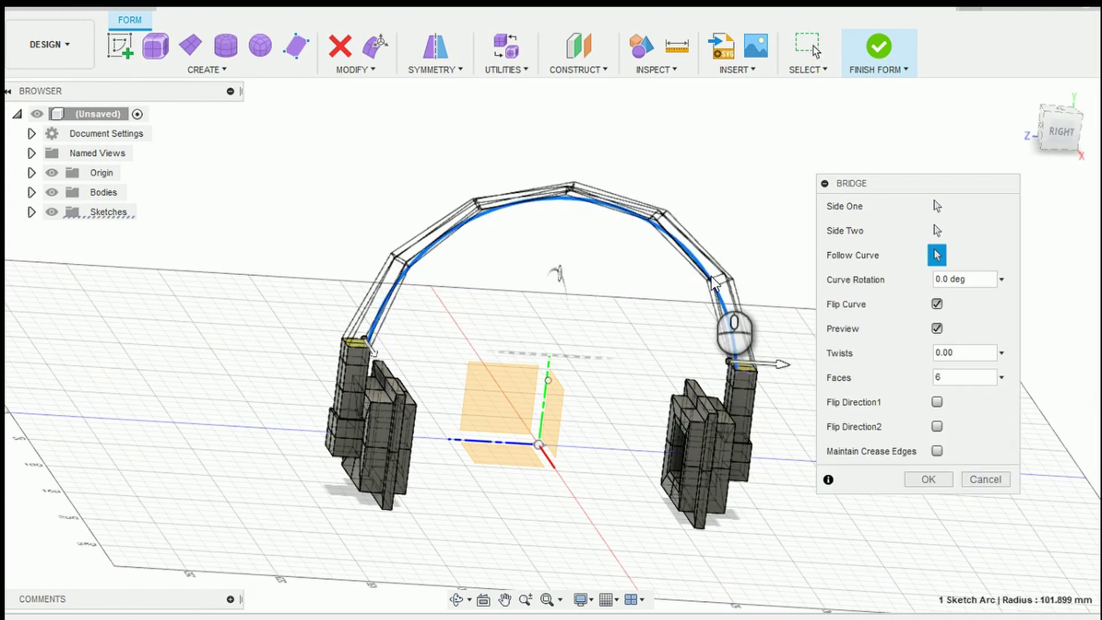
Turn on Flip Direction1 for the bridge, comparing the preview both ways, and create the headband.
{"action": "left_click", "coordinate": [937, 402]}
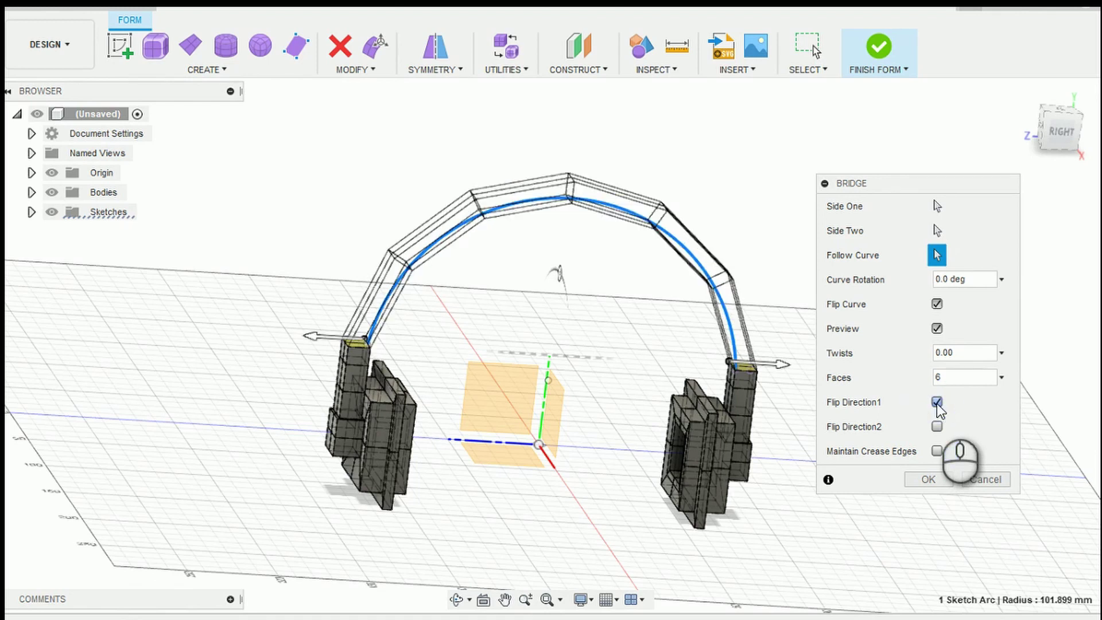
{"action": "left_click", "coordinate": [937, 402]}
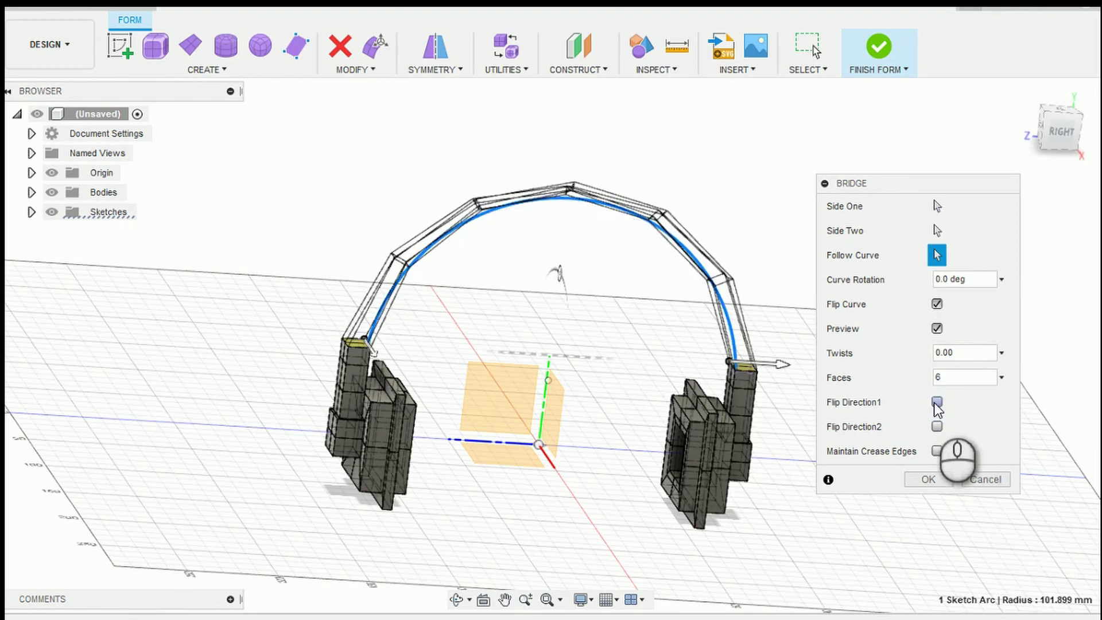
{"action": "left_click", "coordinate": [937, 403]}
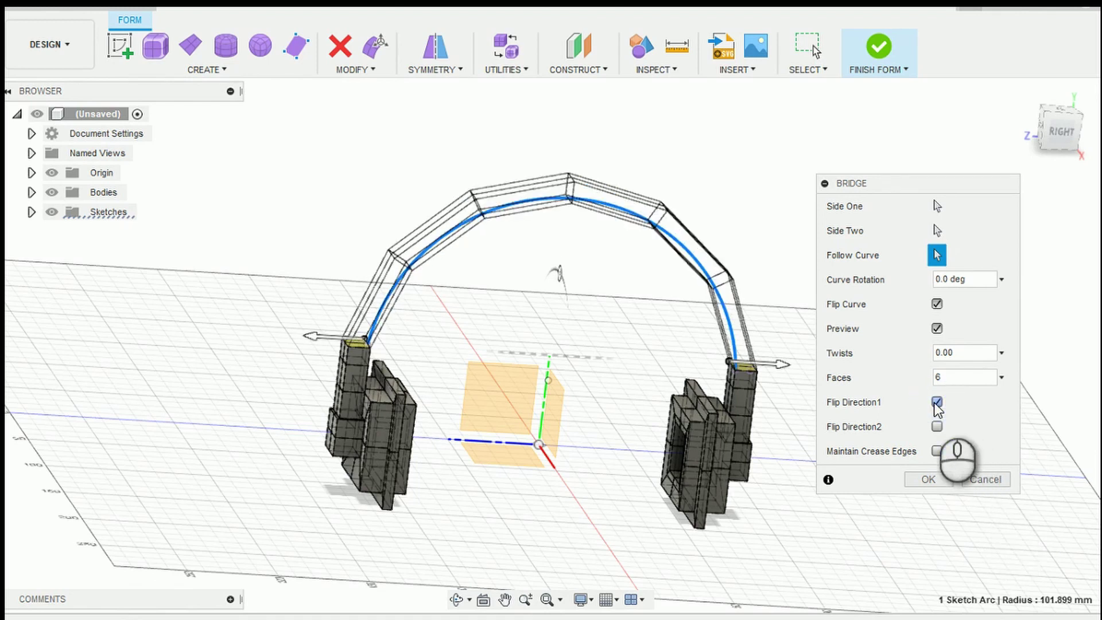
{"action": "left_click", "coordinate": [935, 480]}
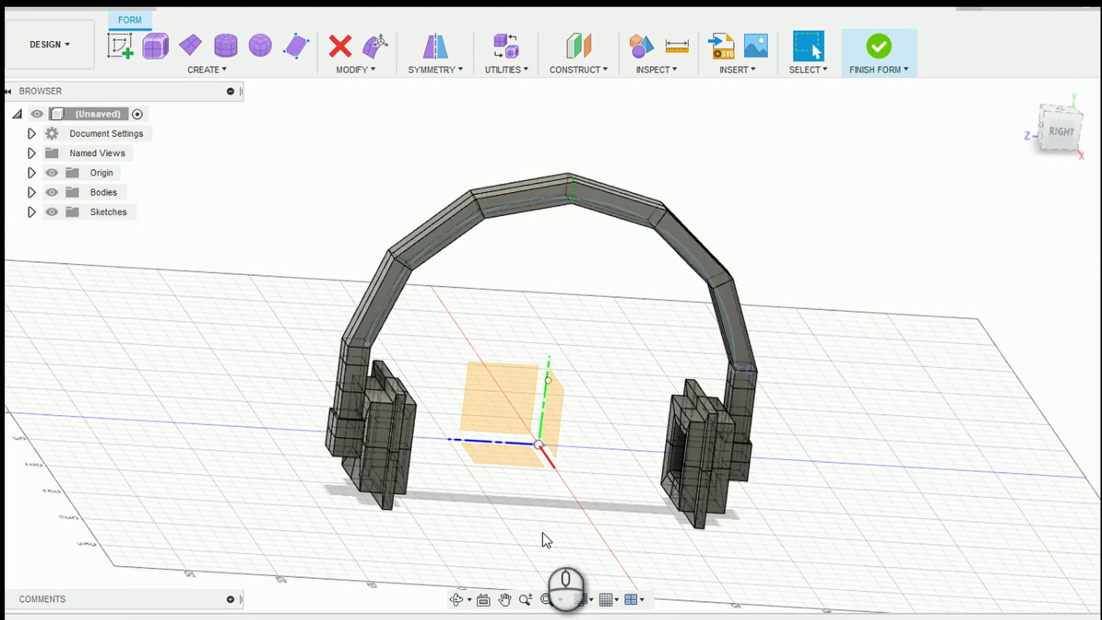
Switch the form back to smooth display mode and inspect the new headband's shape.
{"action": "key", "text": "ctrl+3"}
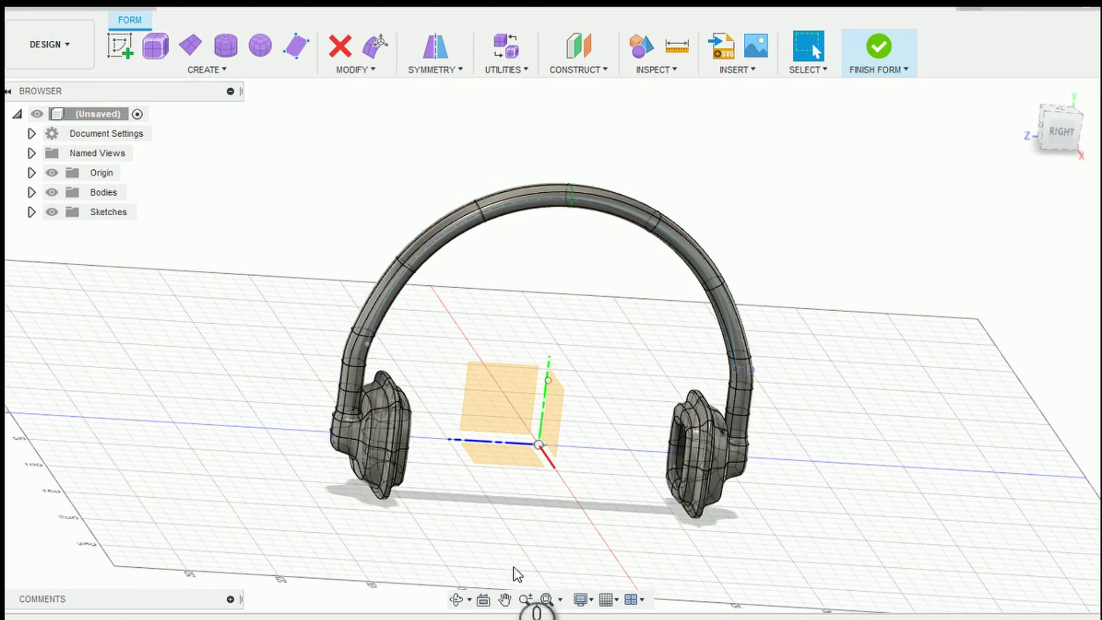
{"action": "left_click", "coordinate": [458, 599]}
{"action": "left_click_drag", "start_coordinate": [509, 450], "coordinate": [462, 440]}
{"action": "mouse_move", "coordinate": [505, 278]}
{"action": "left_mouse_down"}
{"action": "mouse_move", "coordinate": [504, 302]}
{"action": "mouse_move", "coordinate": [507, 253]}
{"action": "mouse_move", "coordinate": [509, 277]}
{"action": "mouse_move", "coordinate": [498, 267]}
{"action": "left_mouse_up"}
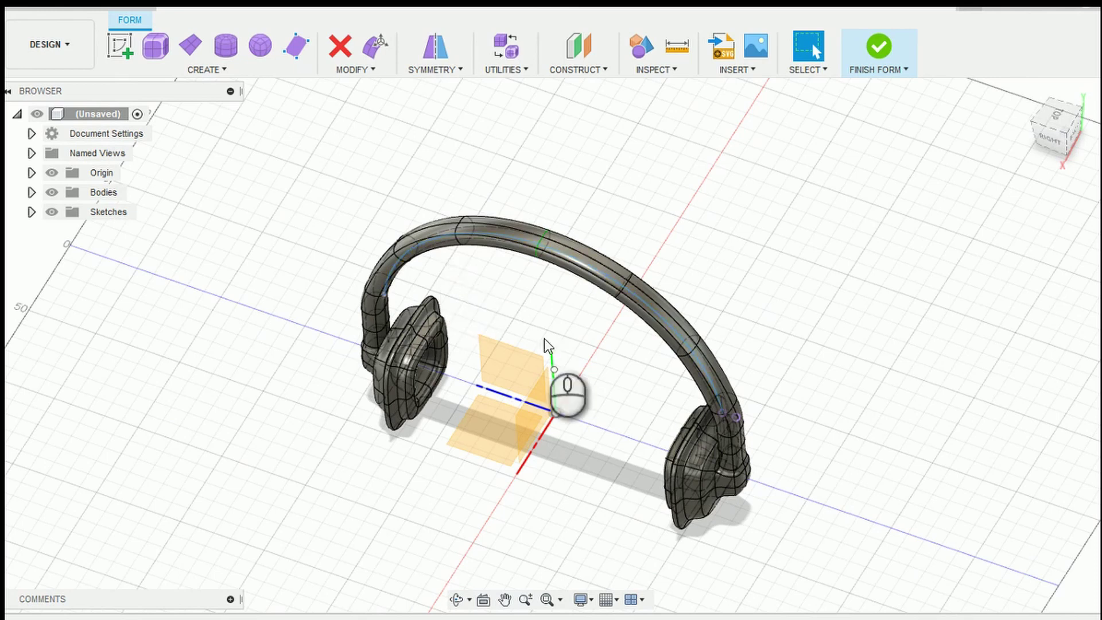
Widen the headband by pulling the four middle faces along its +X side outward along the X axis with Edit Form.
{"action": "left_click", "coordinate": [525, 599]}
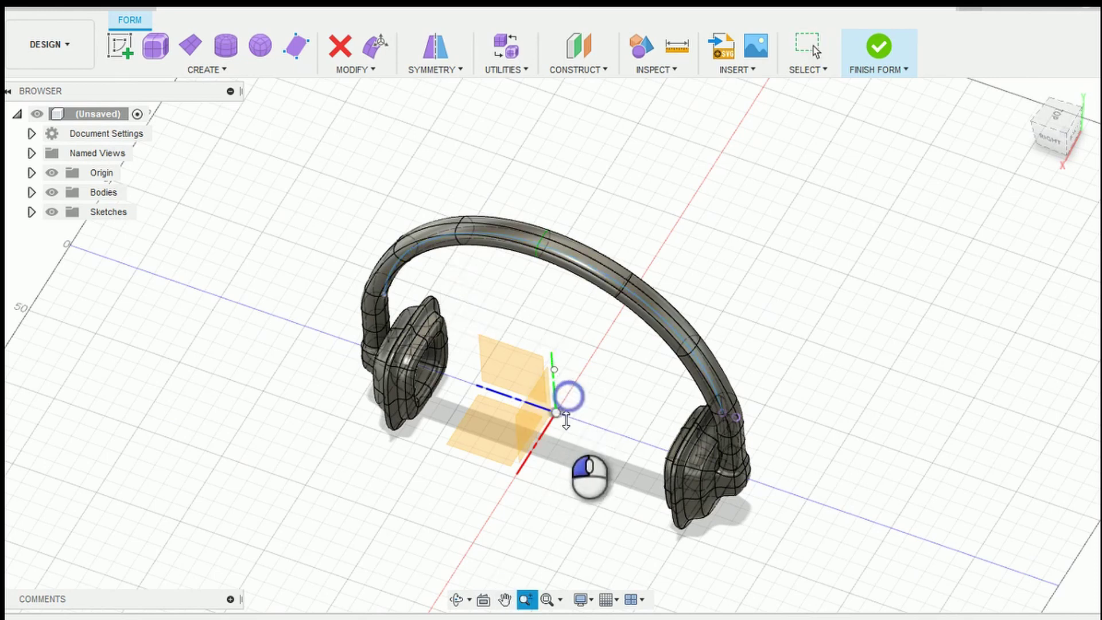
{"action": "scroll", "coordinate": [585, 481], "scroll_direction": "up", "scroll_amount": 2}
{"action": "scroll", "coordinate": [396, 234], "scroll_direction": "up", "scroll_amount": 1}
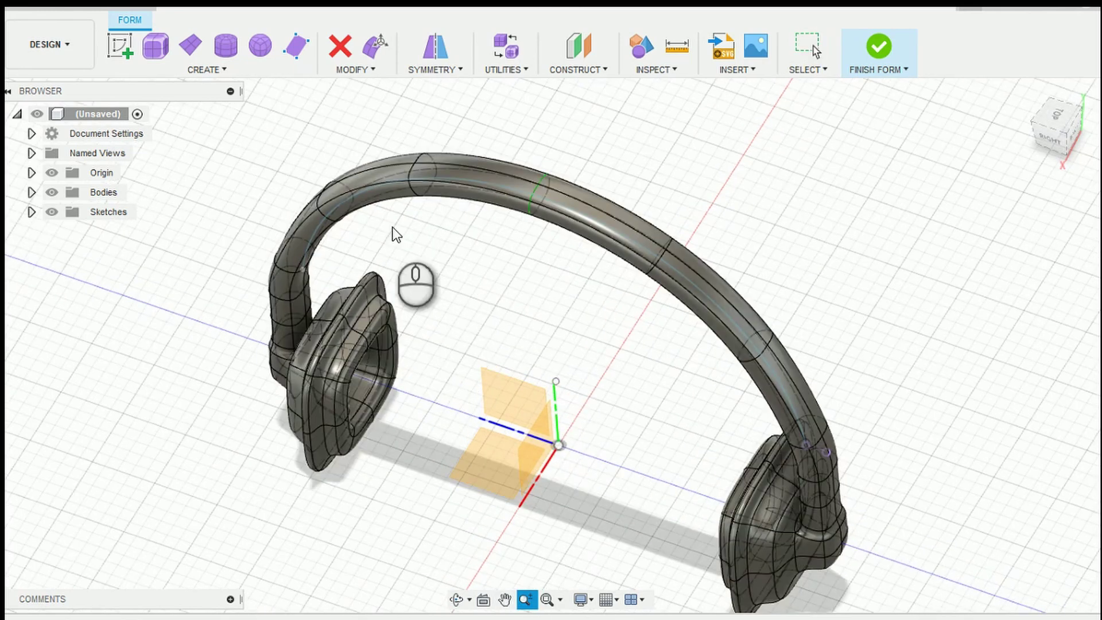
{"action": "left_click", "coordinate": [380, 196]}
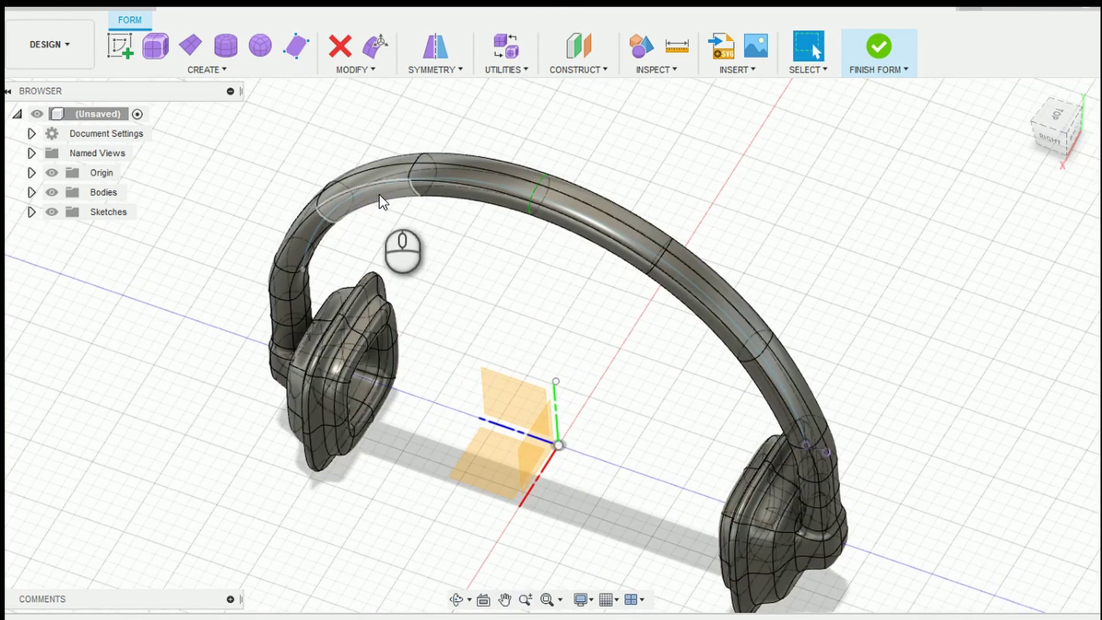
{"action": "left_click", "coordinate": [477, 196], "text": "shift"}
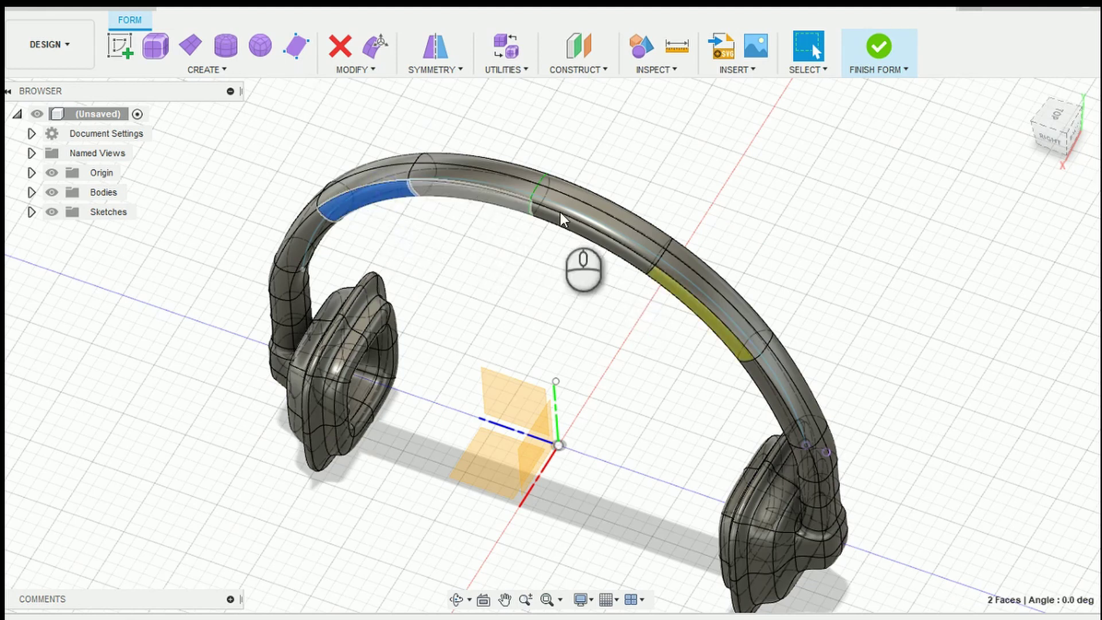
{"action": "left_click", "coordinate": [683, 297], "text": "shift"}
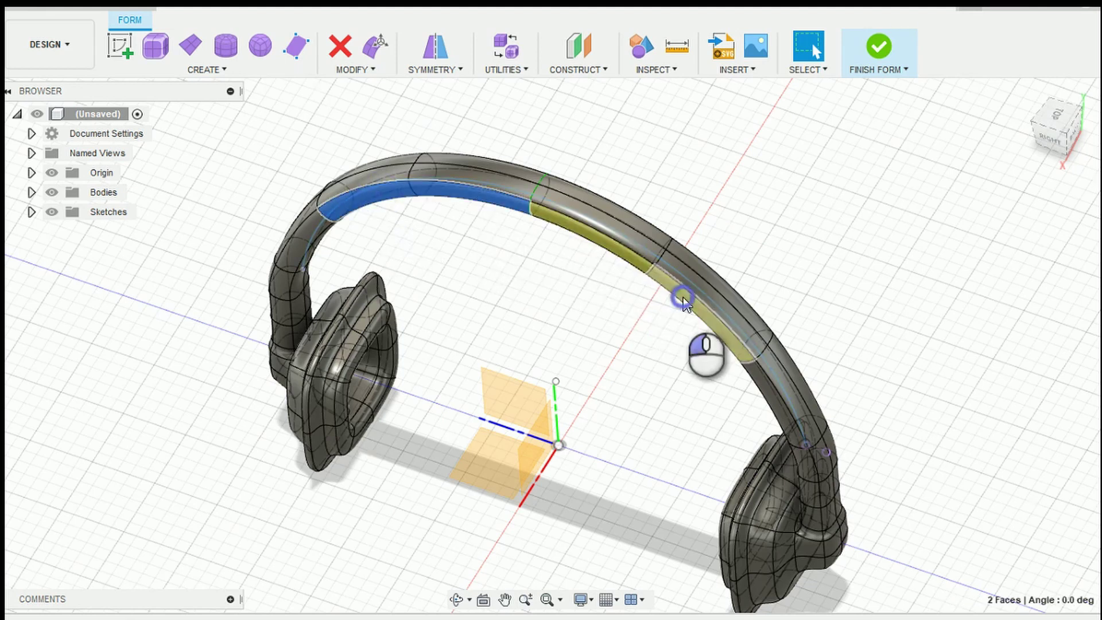
{"action": "left_click", "coordinate": [608, 247], "text": "shift"}
{"action": "right_click", "coordinate": [608, 246]}
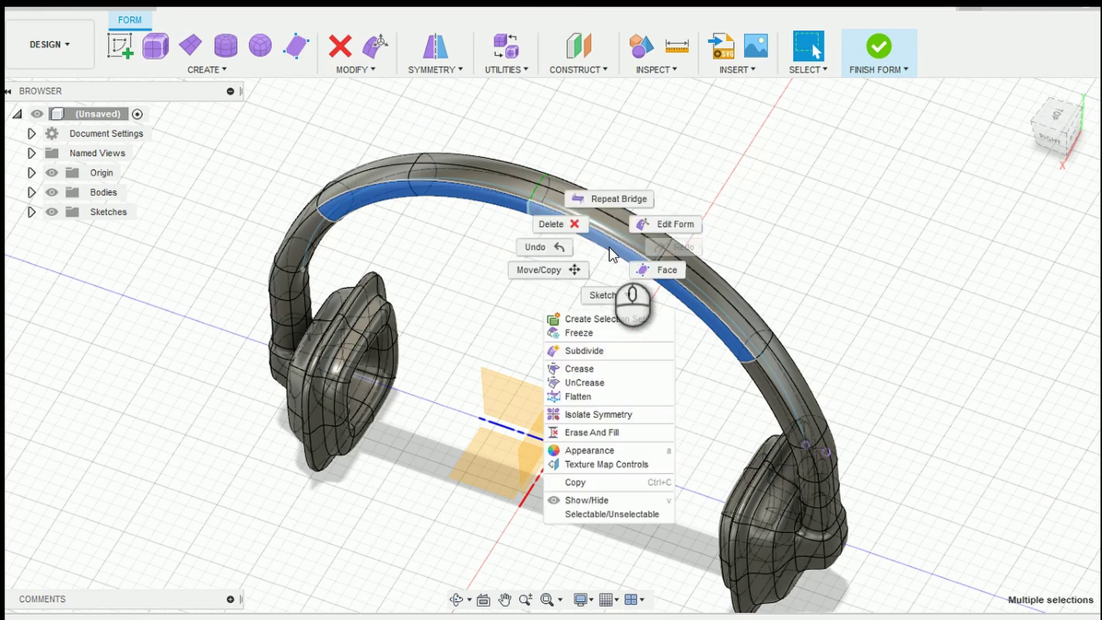
{"action": "left_click", "coordinate": [669, 230]}
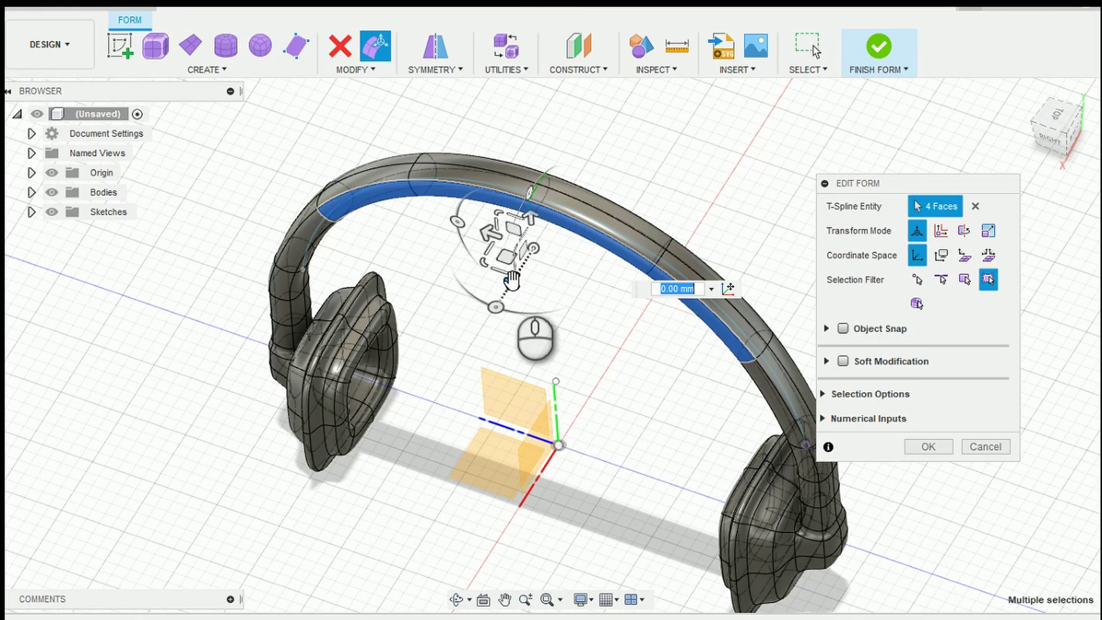
{"action": "left_click_drag", "start_coordinate": [510, 280], "coordinate": [493, 315]}
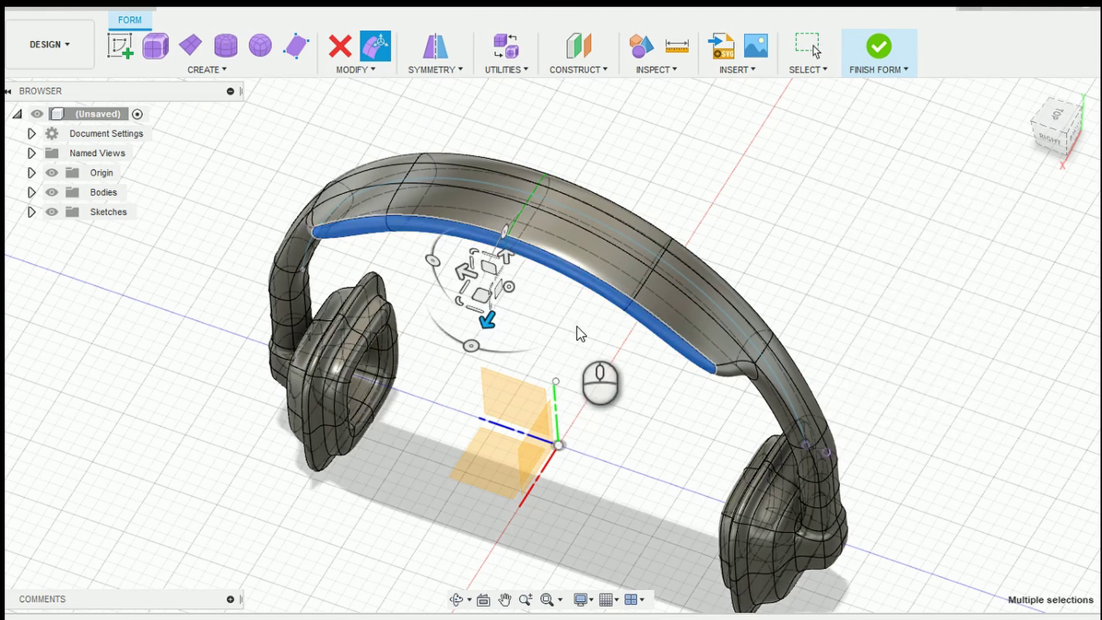
{"action": "left_click", "coordinate": [576, 326]}
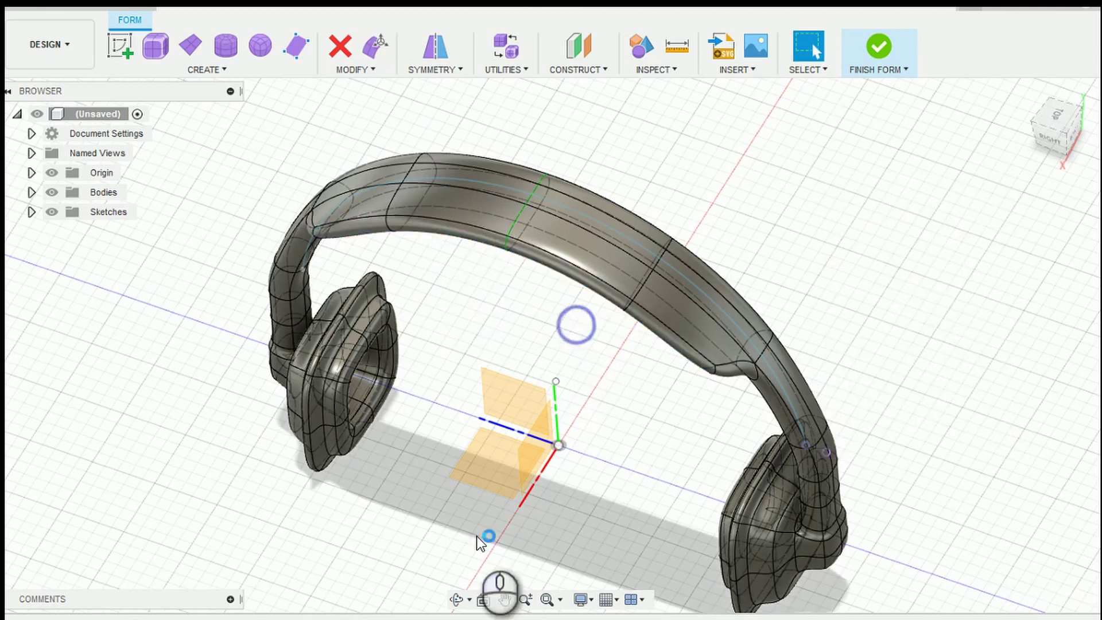
Widen the headband by moving the row of five faces along its -X side by -20 mm in X with Edit Form.
{"action": "left_click", "coordinate": [457, 600]}
{"action": "left_click_drag", "start_coordinate": [499, 472], "coordinate": [453, 413]}
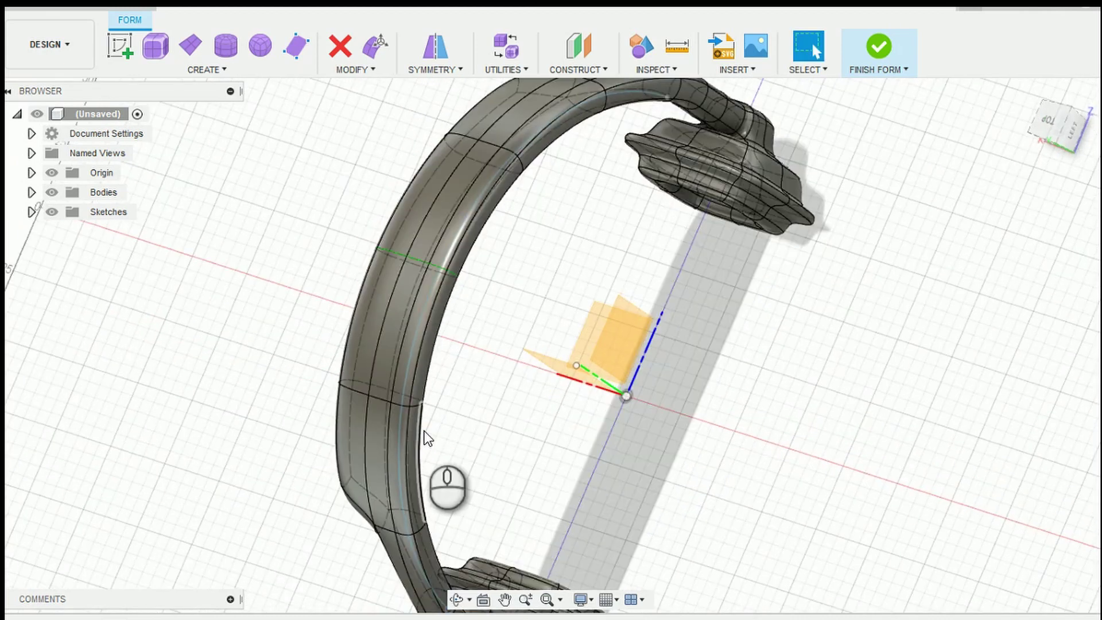
{"action": "double_click", "coordinate": [647, 91]}
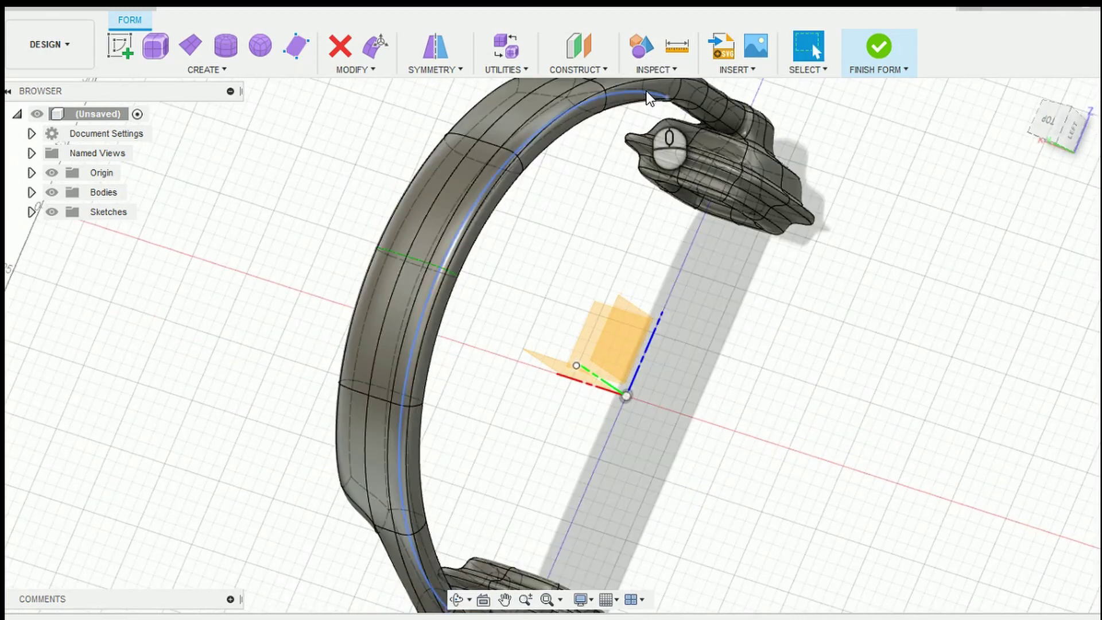
{"action": "left_click", "coordinate": [646, 87]}
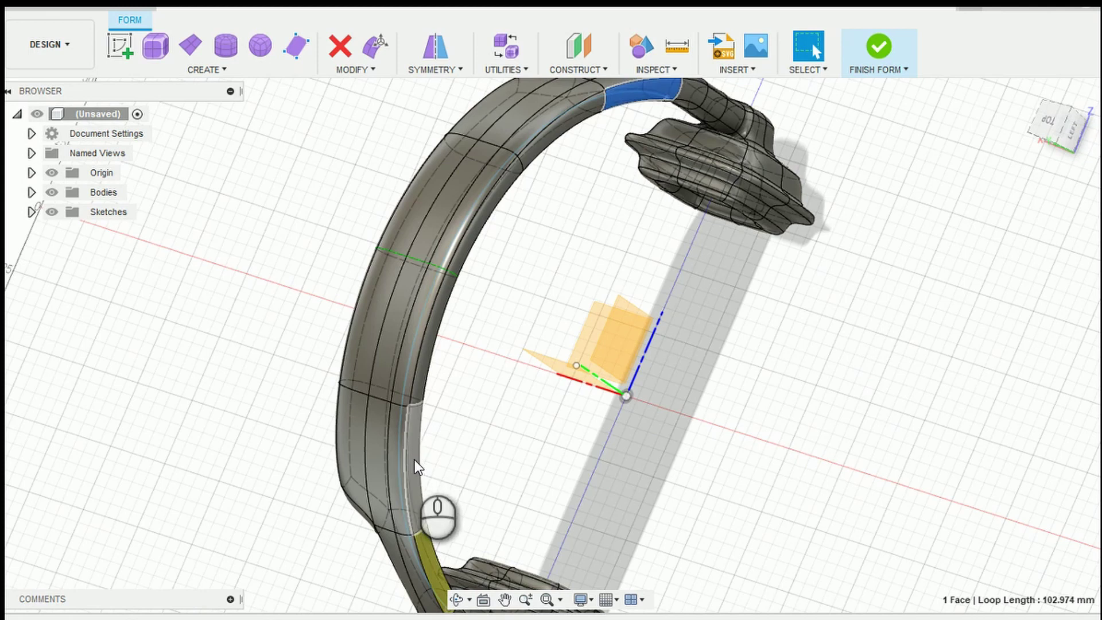
{"action": "double_click", "coordinate": [415, 460], "text": "shift"}
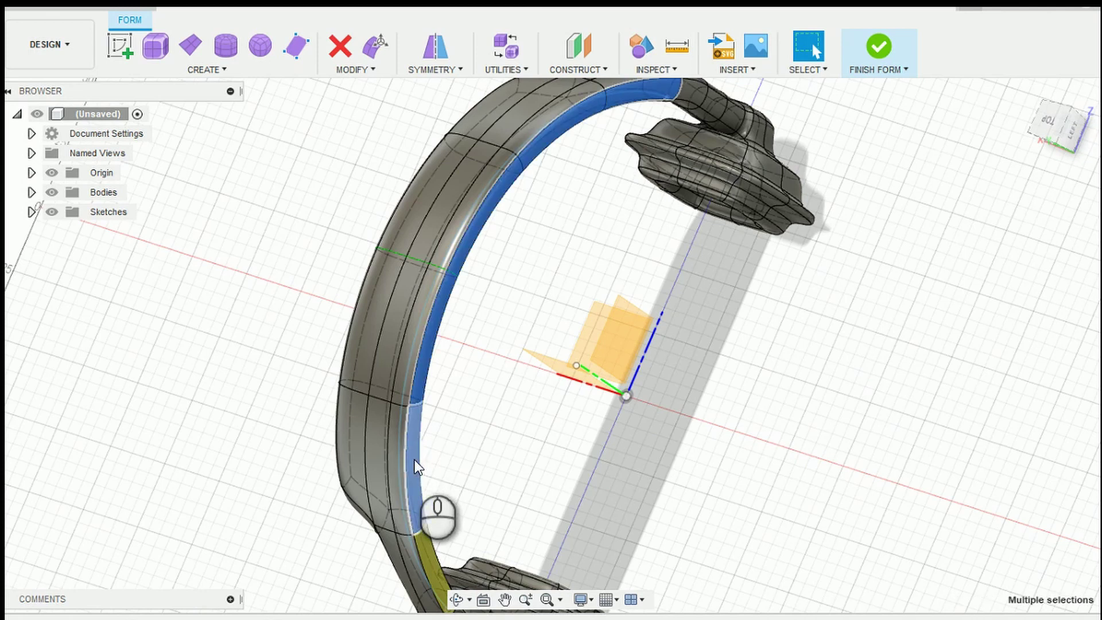
{"action": "right_click", "coordinate": [415, 460]}
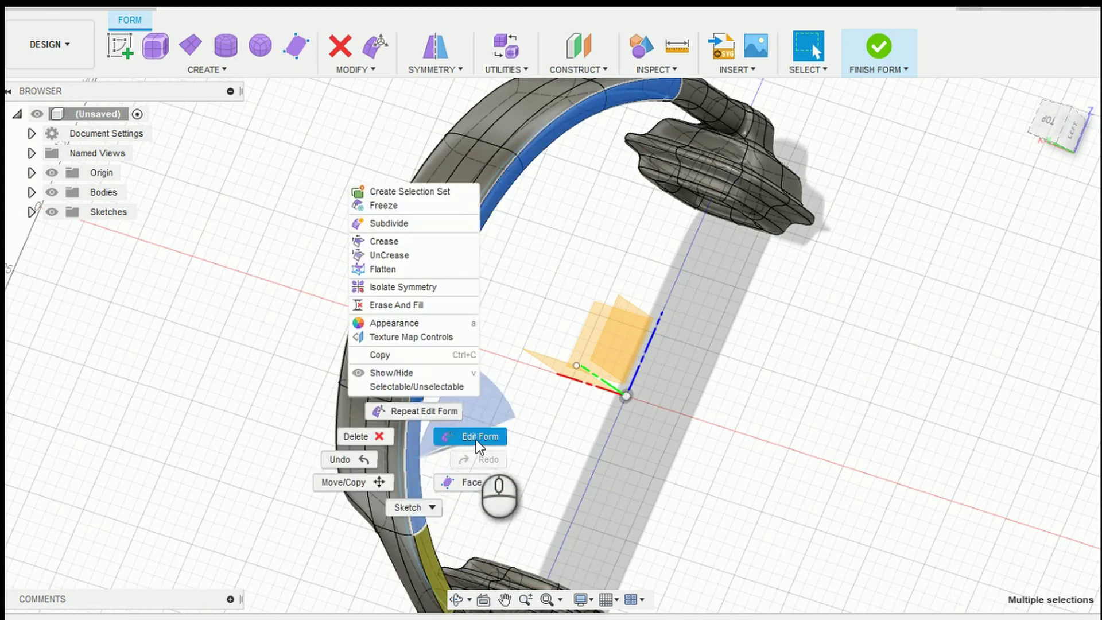
{"action": "left_click", "coordinate": [476, 440]}
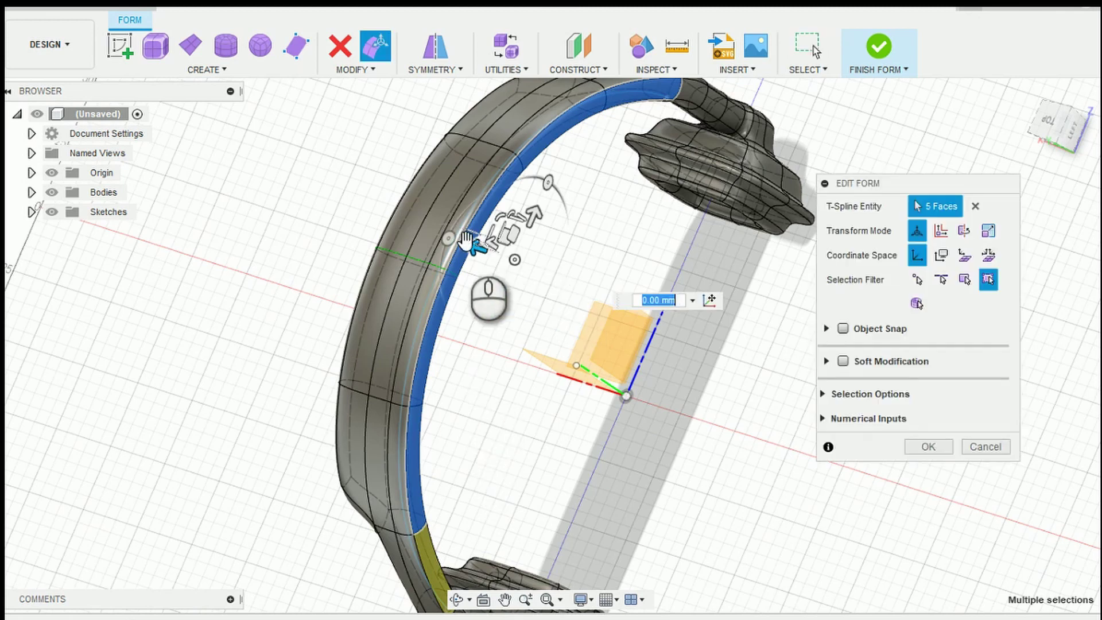
{"action": "left_click", "coordinate": [1047, 123]}
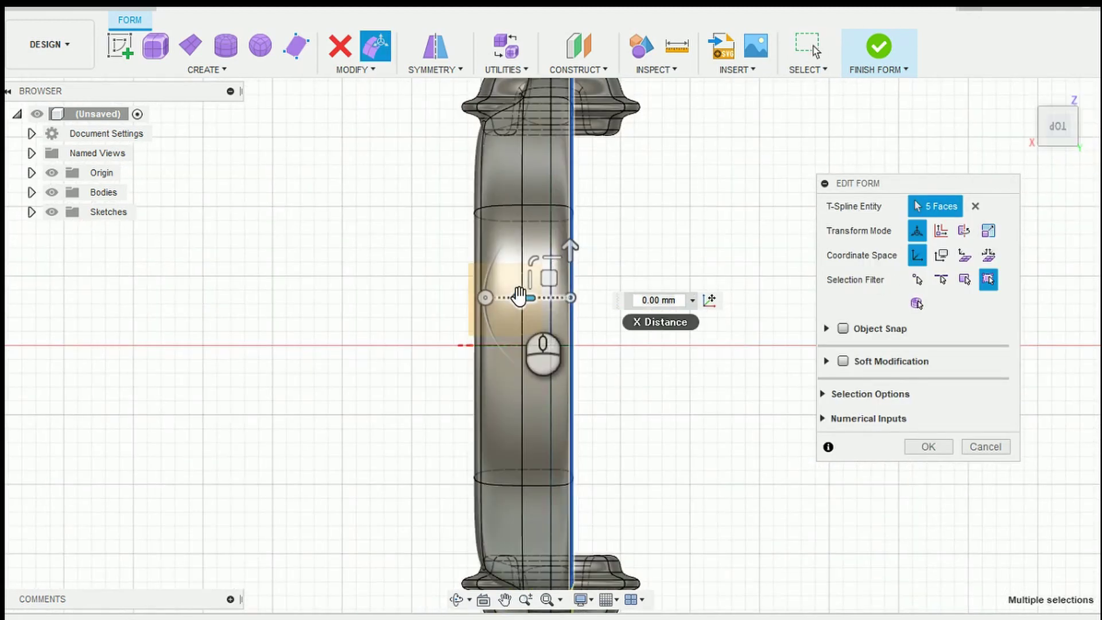
{"action": "left_click_drag", "start_coordinate": [519, 297], "coordinate": [574, 297]}
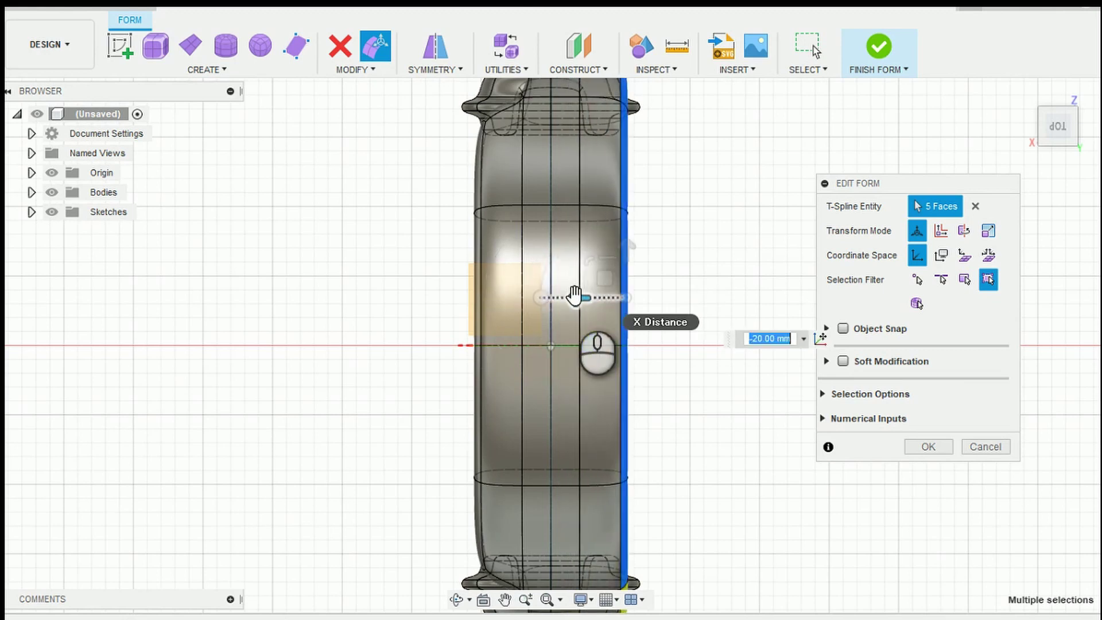
{"action": "key", "text": "Return"}
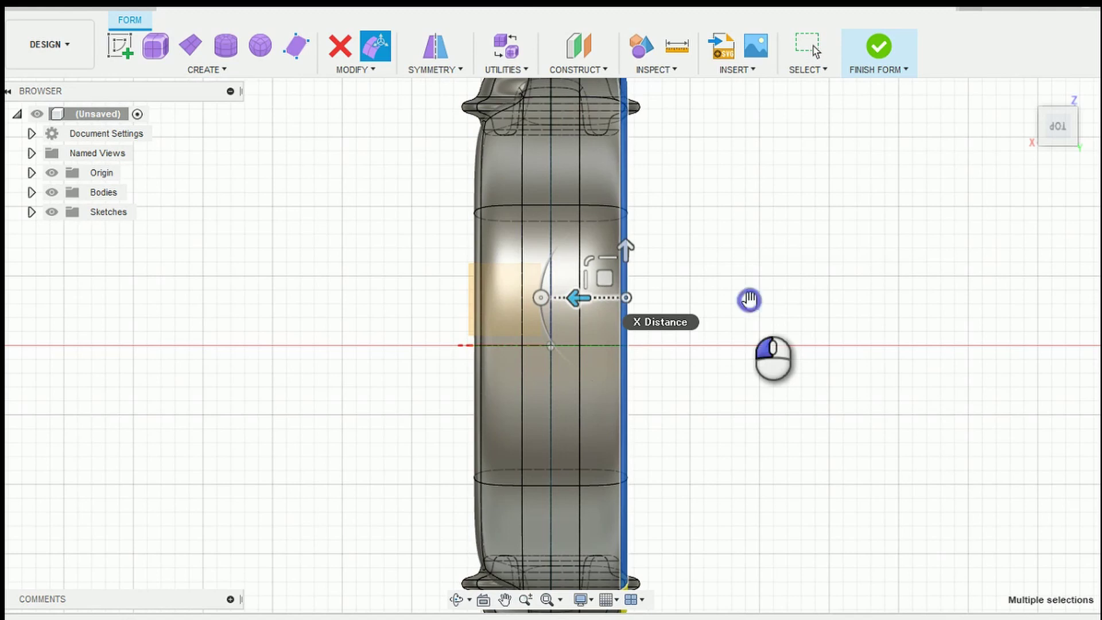
{"action": "left_click", "coordinate": [856, 286]}
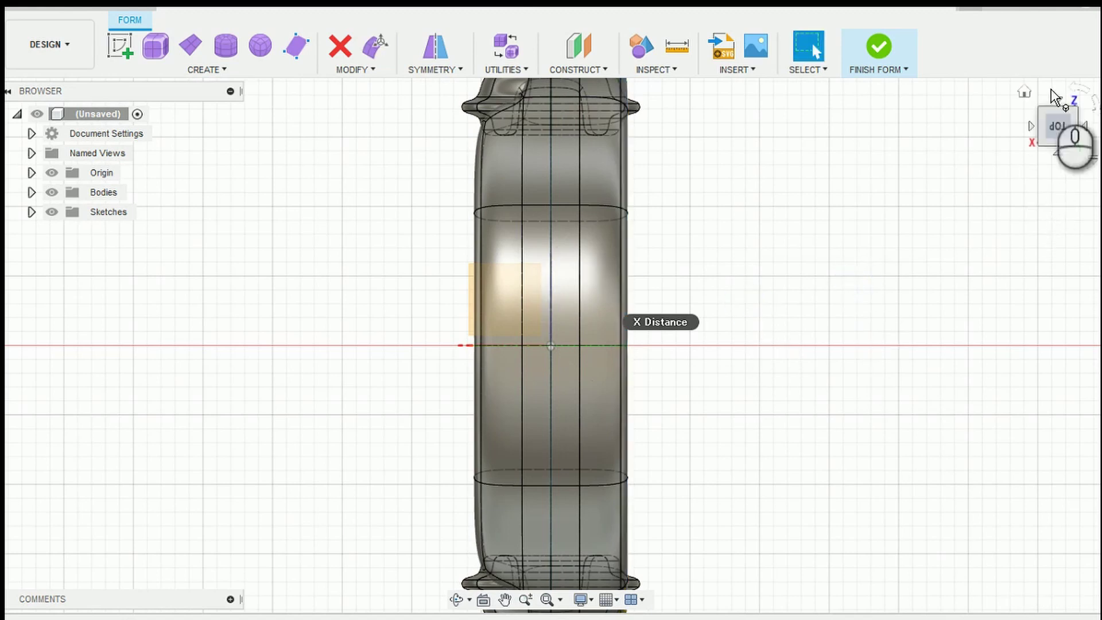
Hide the origin geometry and finish the form to return to solid modelling.
{"action": "left_click", "coordinate": [1025, 93]}
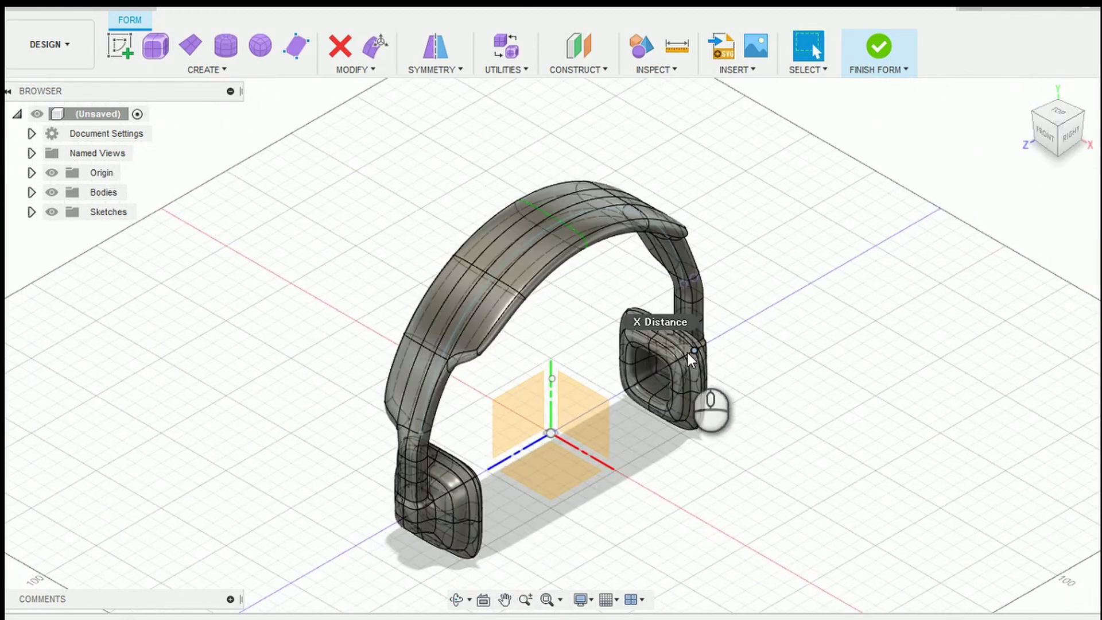
{"action": "left_click", "coordinate": [458, 599]}
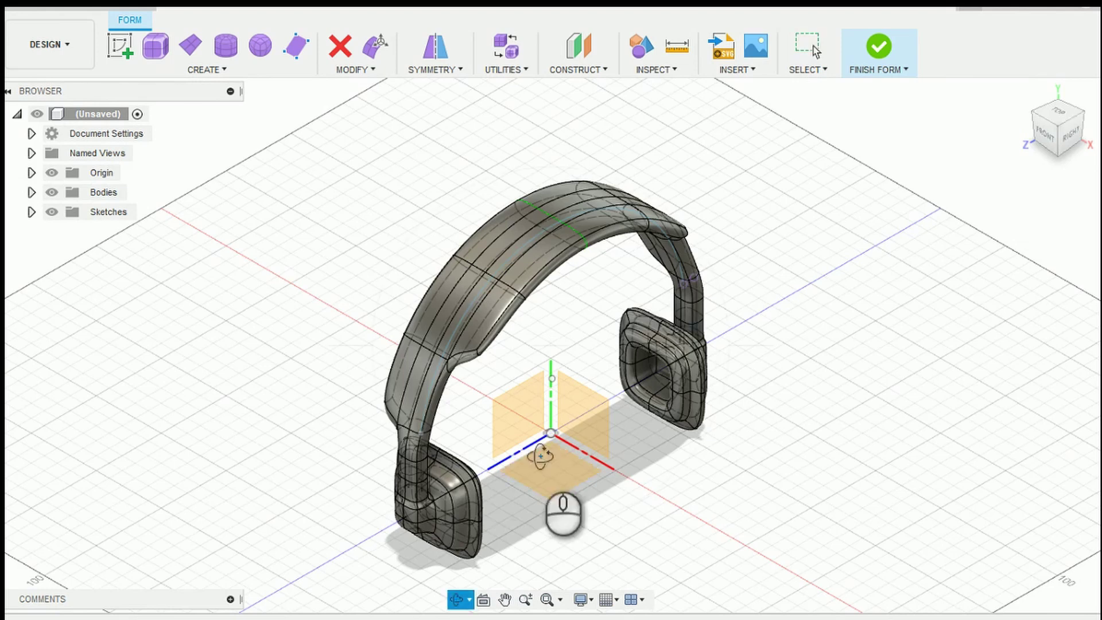
{"action": "left_click_drag", "start_coordinate": [541, 453], "coordinate": [544, 349]}
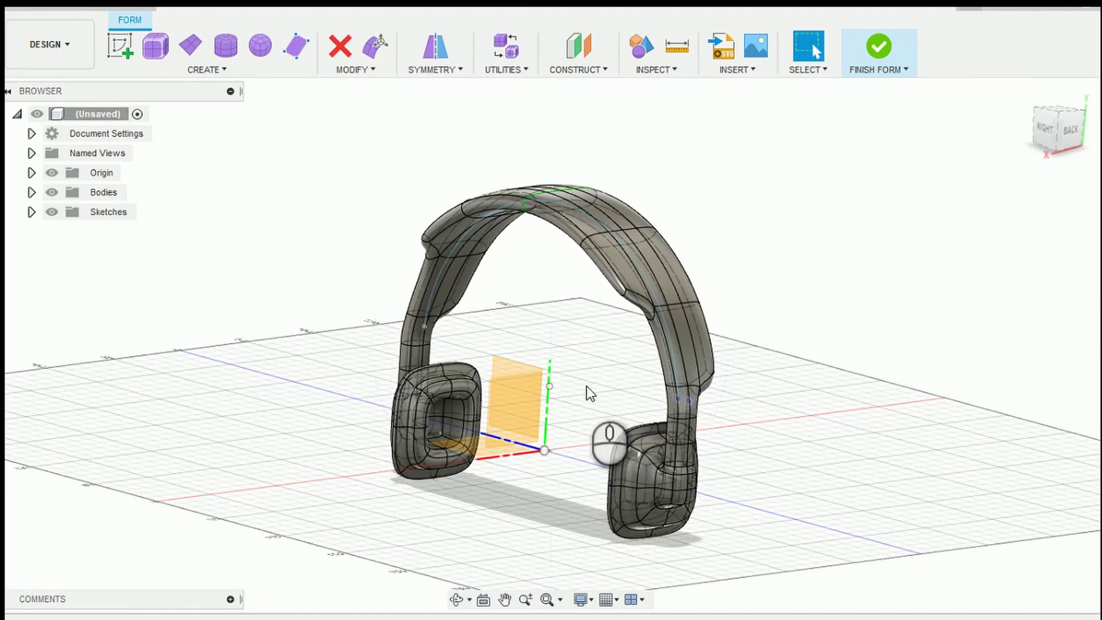
{"action": "left_click", "coordinate": [56, 173]}
{"action": "left_click", "coordinate": [52, 172]}
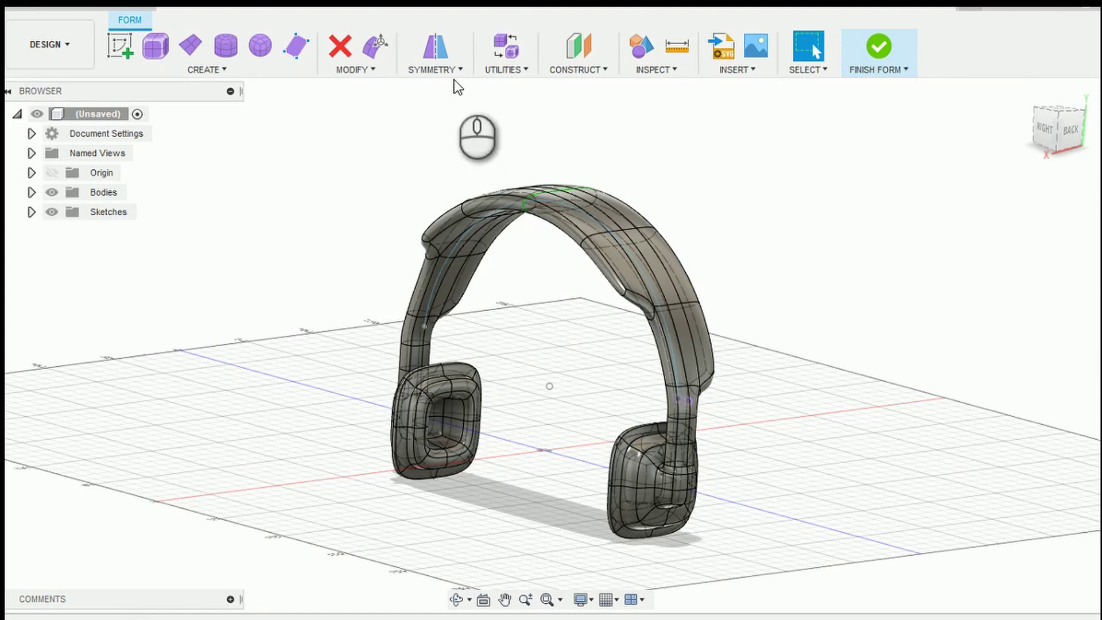
{"action": "left_click", "coordinate": [878, 51]}
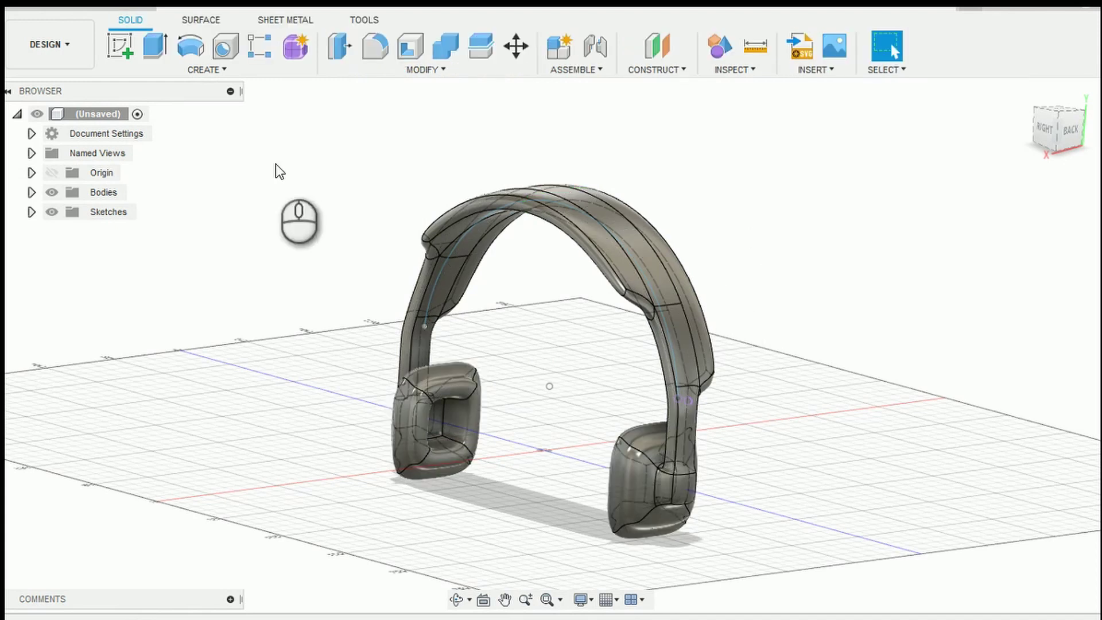
Set the Appearance tool to apply to faces and open the Glossy paints in the Fusion 360 appearance library.
{"action": "left_click", "coordinate": [425, 69]}
{"action": "left_click", "coordinate": [367, 417]}
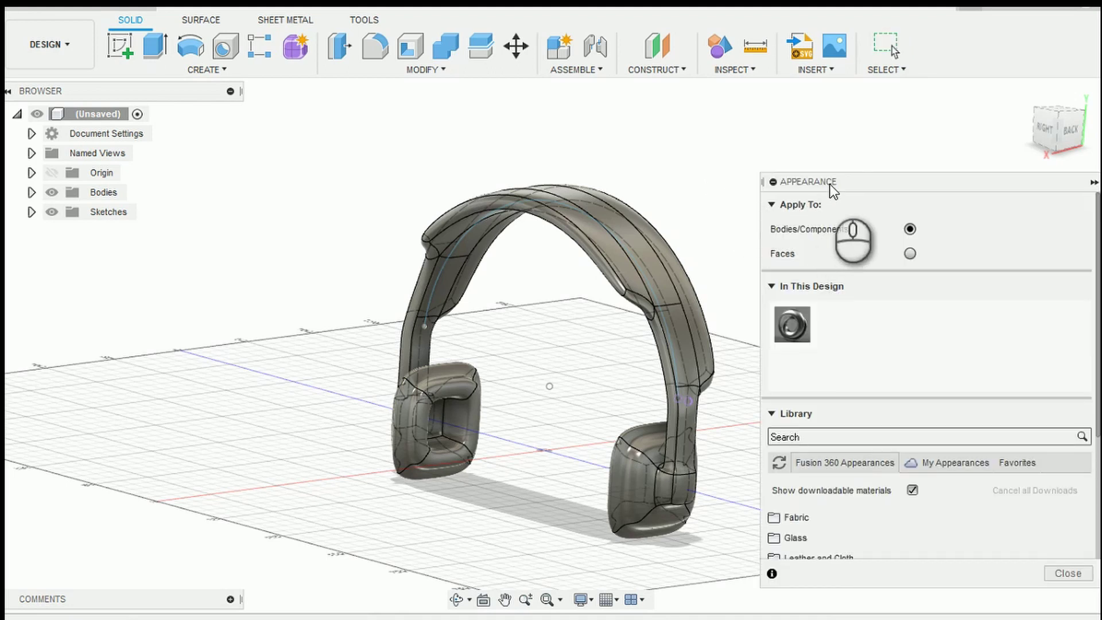
{"action": "left_click_drag", "start_coordinate": [831, 181], "coordinate": [780, 69]}
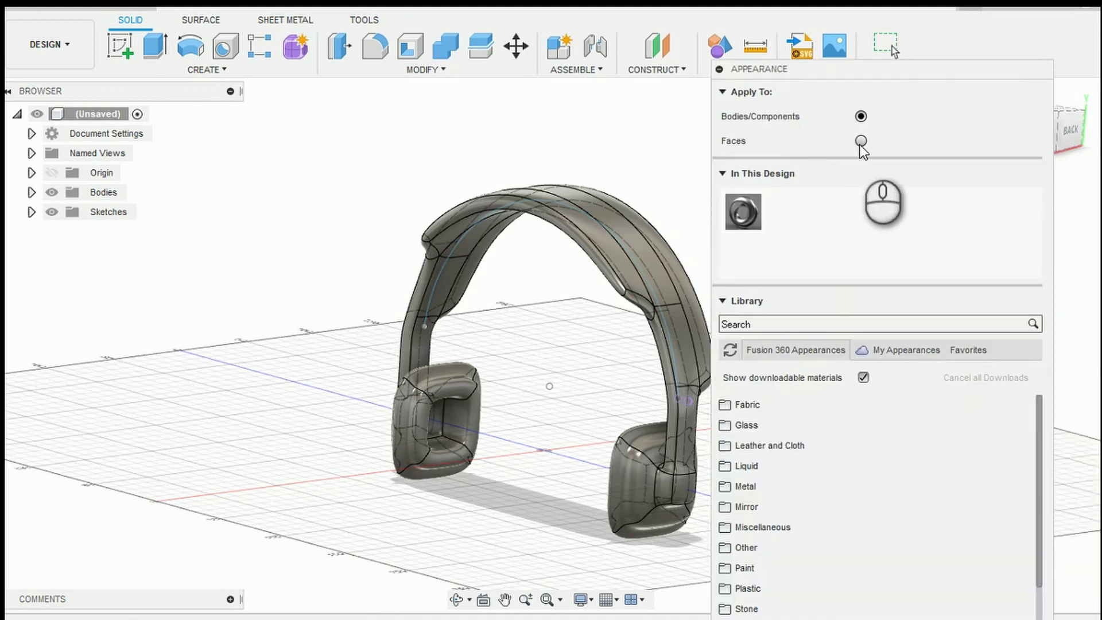
{"action": "left_click_drag", "start_coordinate": [858, 69], "coordinate": [850, 0]}
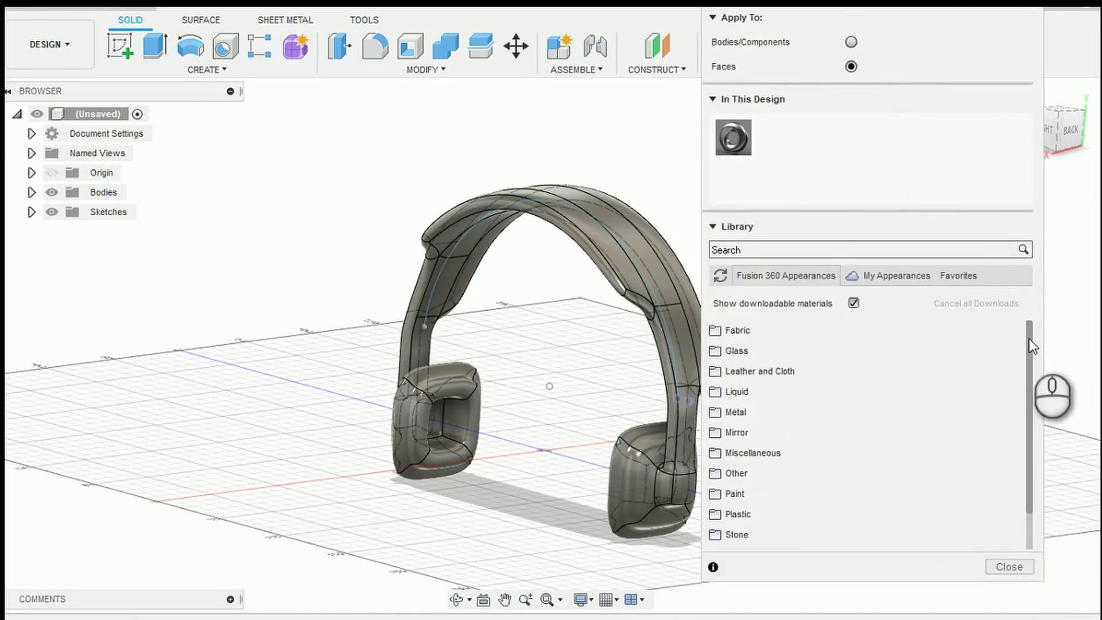
{"action": "left_click_drag", "start_coordinate": [1029, 338], "coordinate": [1030, 414]}
{"action": "left_click", "coordinate": [715, 452]}
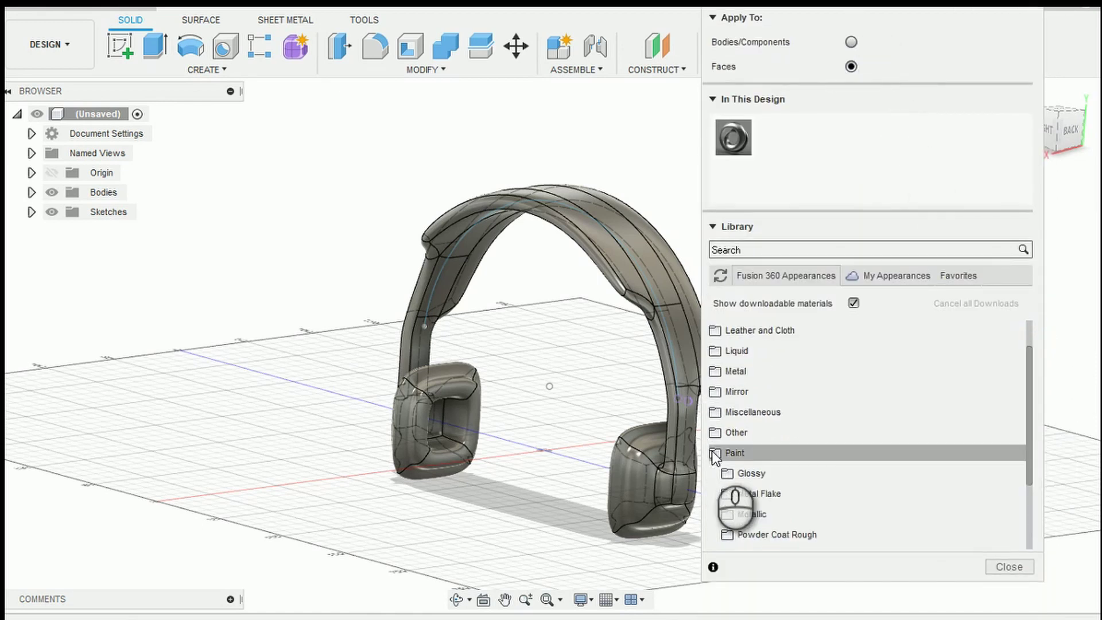
{"action": "left_click_drag", "start_coordinate": [1030, 412], "coordinate": [1028, 442]}
{"action": "left_click", "coordinate": [734, 452]}
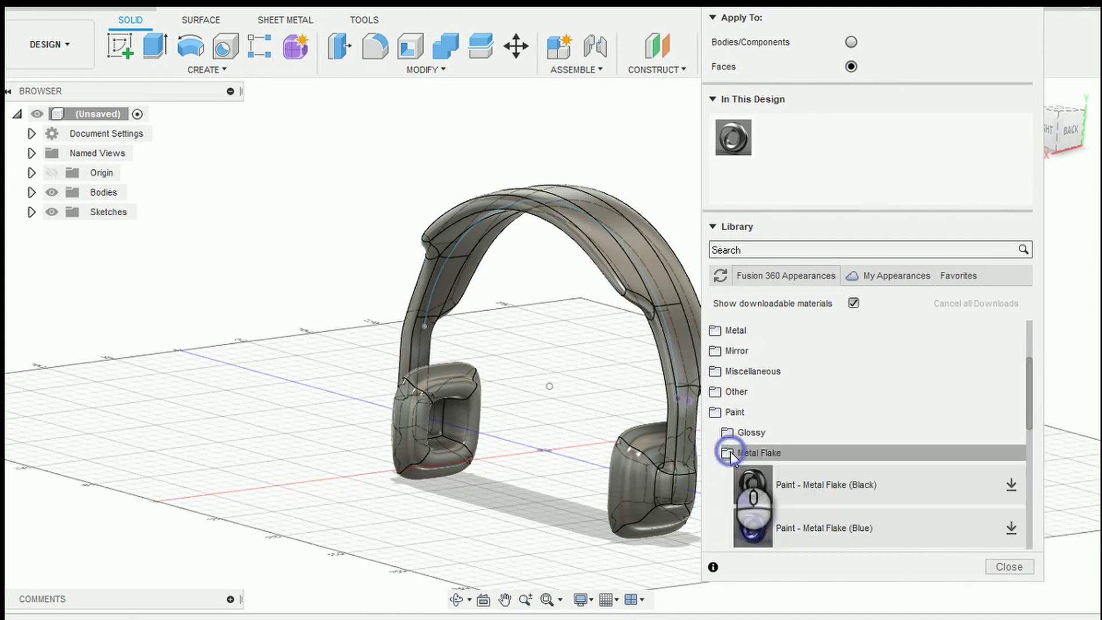
{"action": "left_click", "coordinate": [728, 432]}
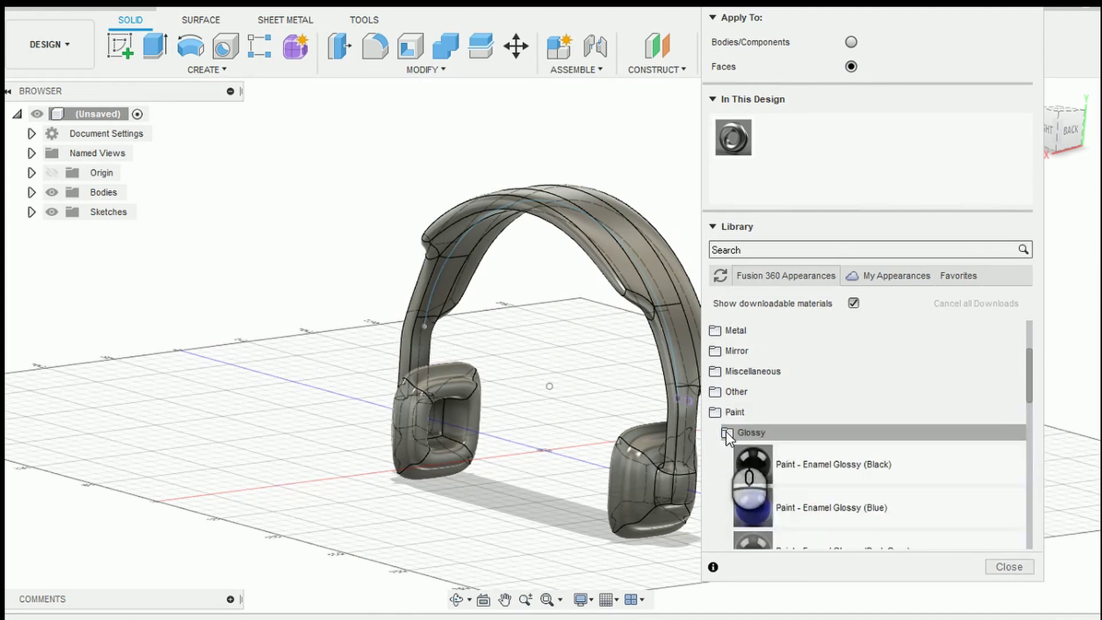
Apply Paint - Enamel Glossy (Blue) to the central outer faces of the headband, down through the first upright.
{"action": "left_click", "coordinate": [826, 511]}
{"action": "left_click_drag", "start_coordinate": [801, 516], "coordinate": [657, 283]}
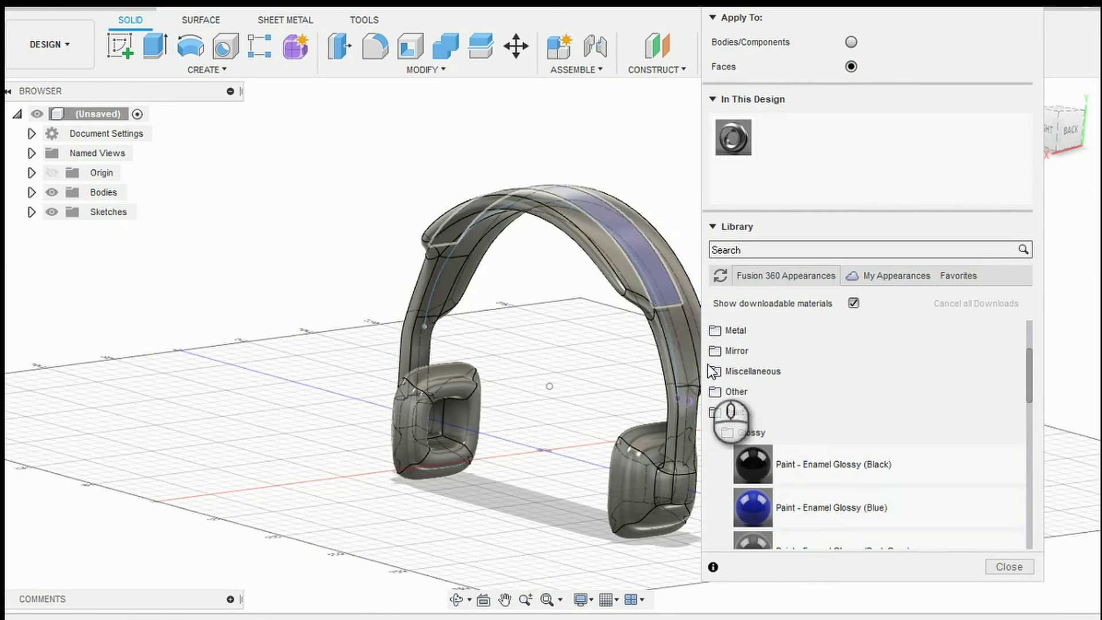
{"action": "left_click_drag", "start_coordinate": [824, 511], "coordinate": [688, 368]}
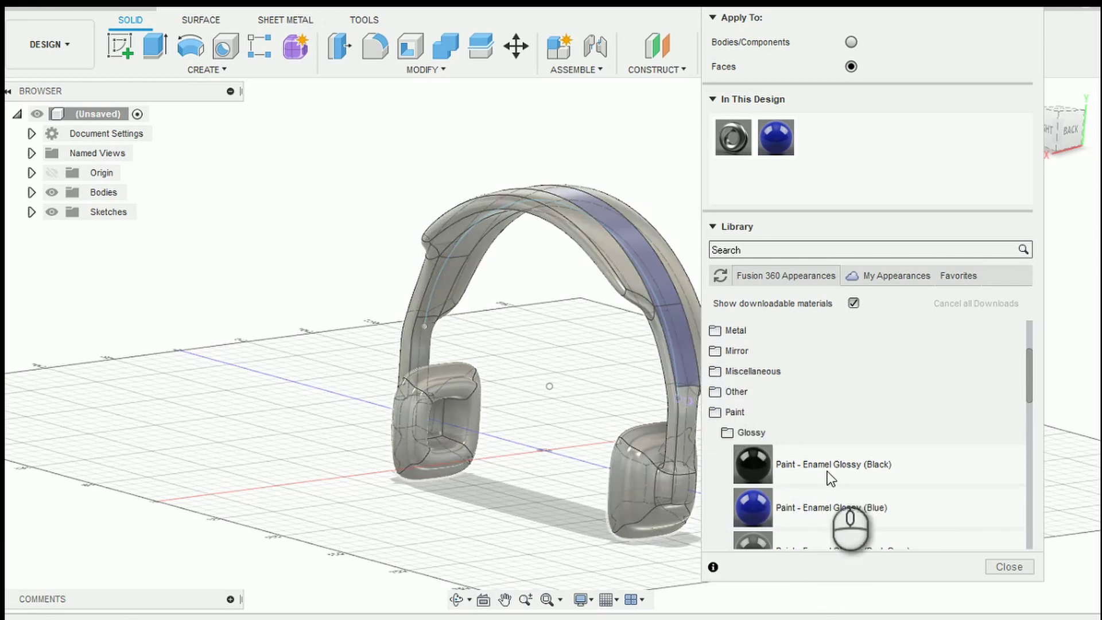
{"action": "left_click_drag", "start_coordinate": [824, 504], "coordinate": [685, 446]}
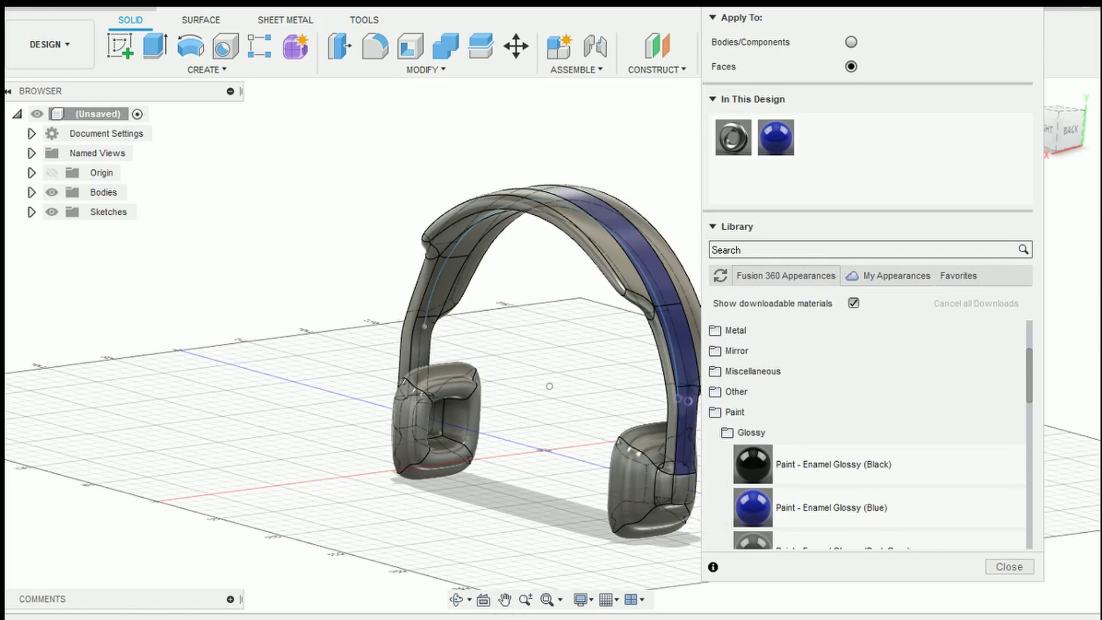
Continue the Enamel Glossy (Blue) paint along the remaining central outer faces down to the opposite earcup.
{"action": "middle_click_drag", "start_coordinate": [591, 365], "coordinate": [700, 352], "text": "shift"}
{"action": "middle_click_drag", "start_coordinate": [526, 409], "coordinate": [570, 389], "text": "shift"}
{"action": "left_click_drag", "start_coordinate": [800, 519], "coordinate": [461, 364]}
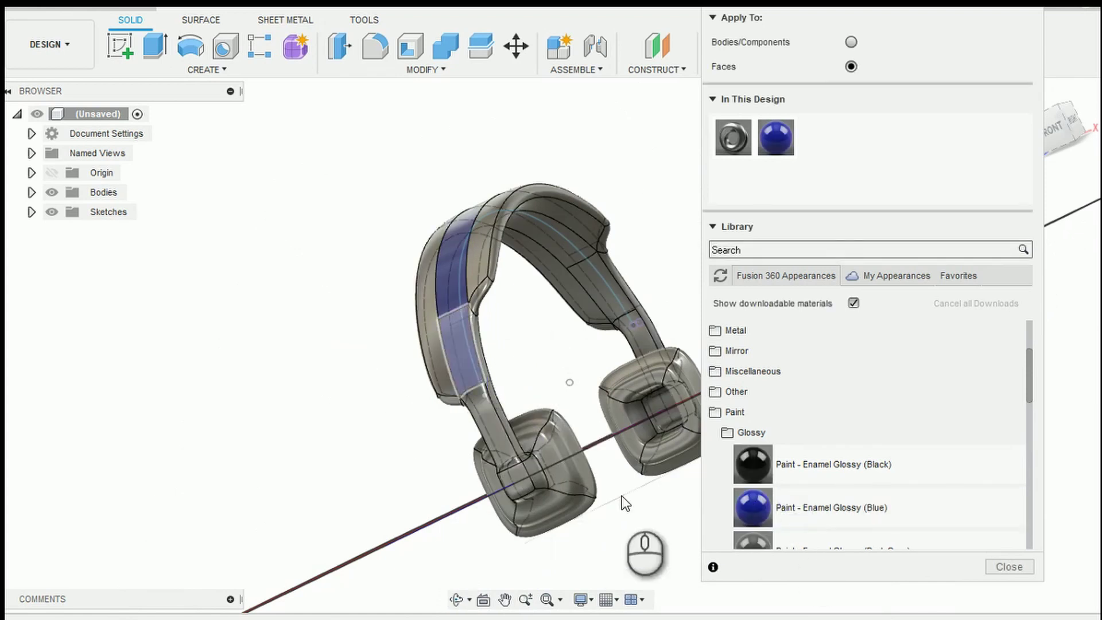
{"action": "left_click_drag", "start_coordinate": [780, 514], "coordinate": [503, 451]}
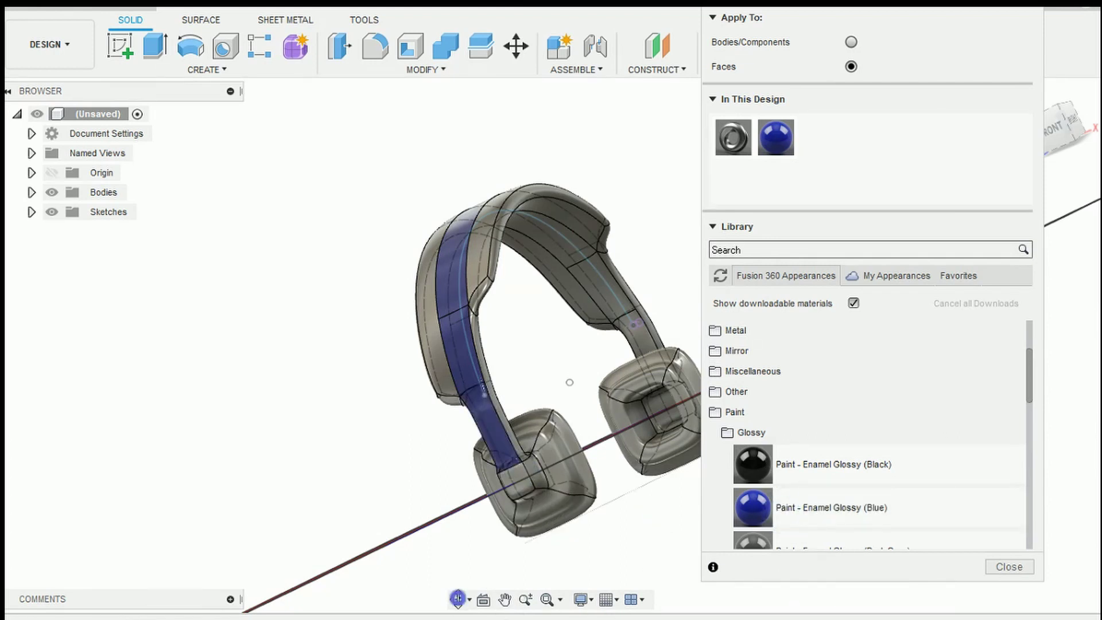
Apply Paint - Enamel Glossy (Yellow) to the outer face at the lower end of each upright, beside both earcups.
{"action": "middle_click_drag", "start_coordinate": [533, 448], "coordinate": [339, 398], "text": "shift"}
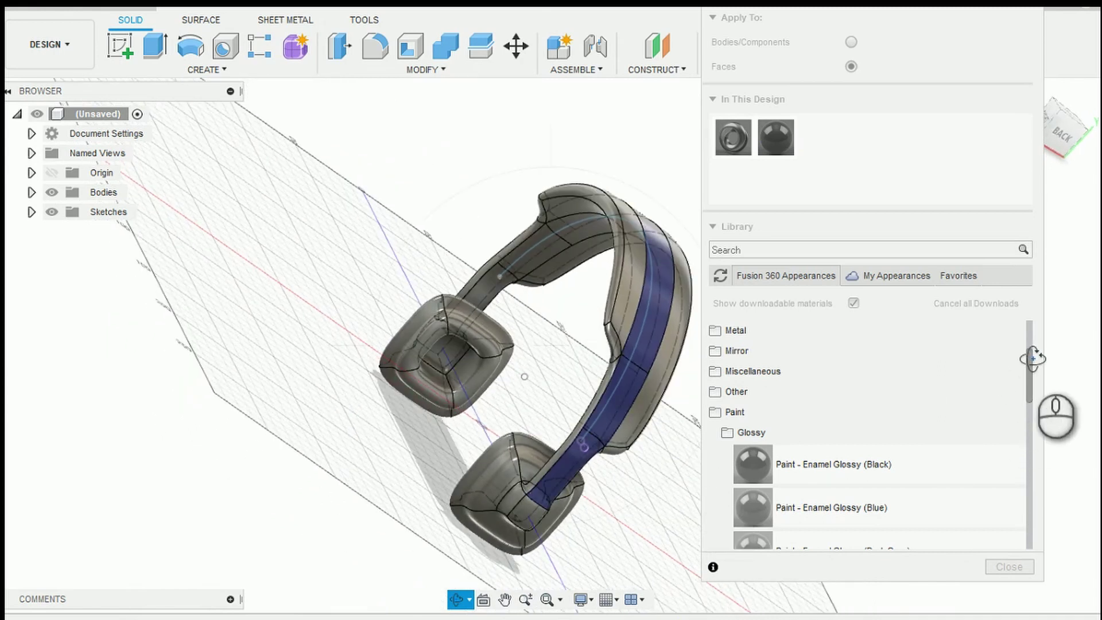
{"action": "left_click_drag", "start_coordinate": [1030, 365], "coordinate": [1025, 441]}
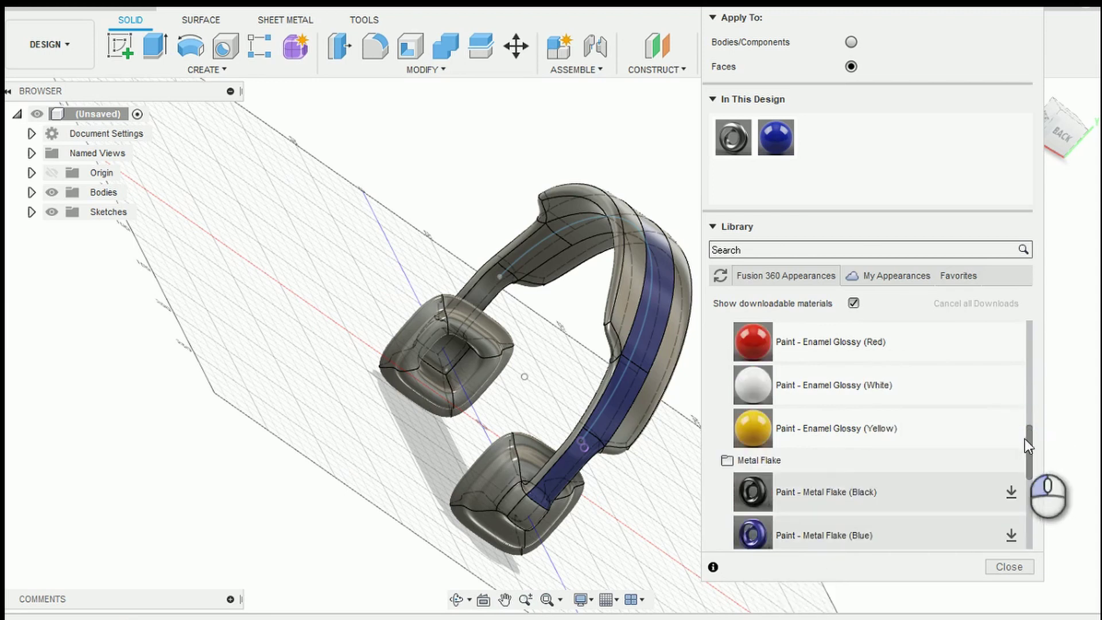
{"action": "left_click_drag", "start_coordinate": [822, 428], "coordinate": [528, 516]}
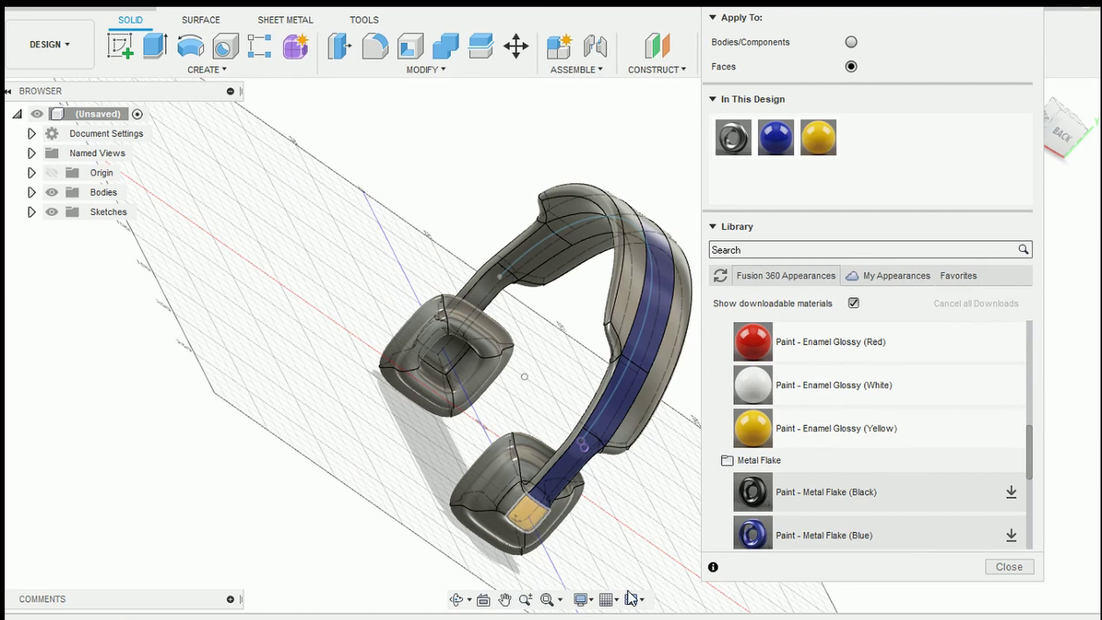
{"action": "left_click", "coordinate": [456, 599]}
{"action": "left_click_drag", "start_coordinate": [593, 471], "coordinate": [678, 426]}
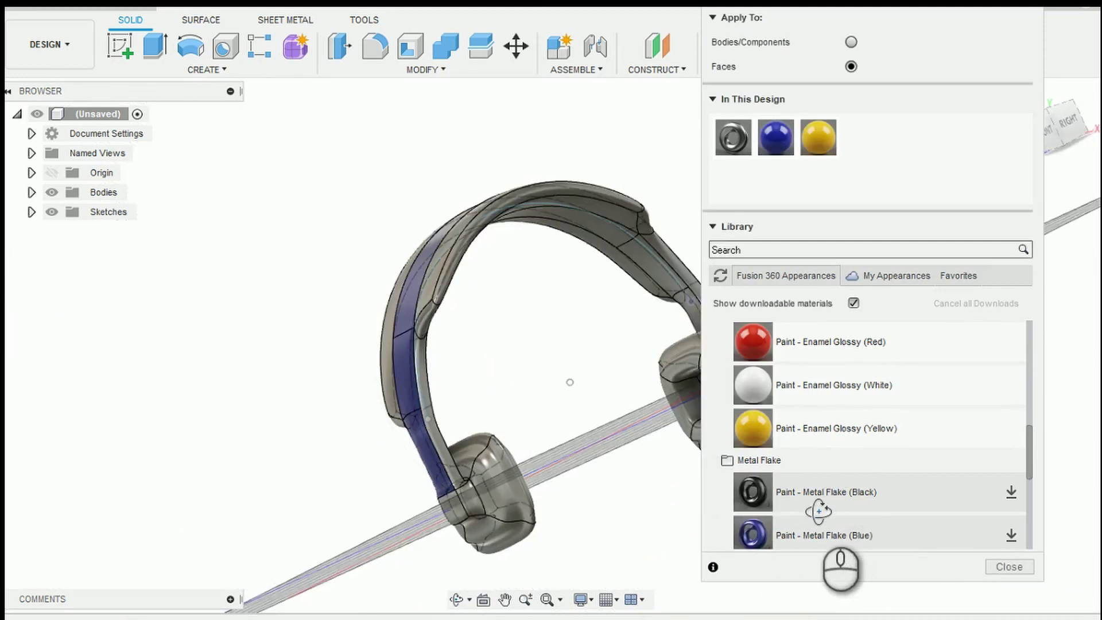
{"action": "left_click_drag", "start_coordinate": [818, 138], "coordinate": [454, 508]}
Move the Appearance dialog out of the way and inspect the painted headphones from the home view and other angles.
{"action": "left_click", "coordinate": [458, 600]}
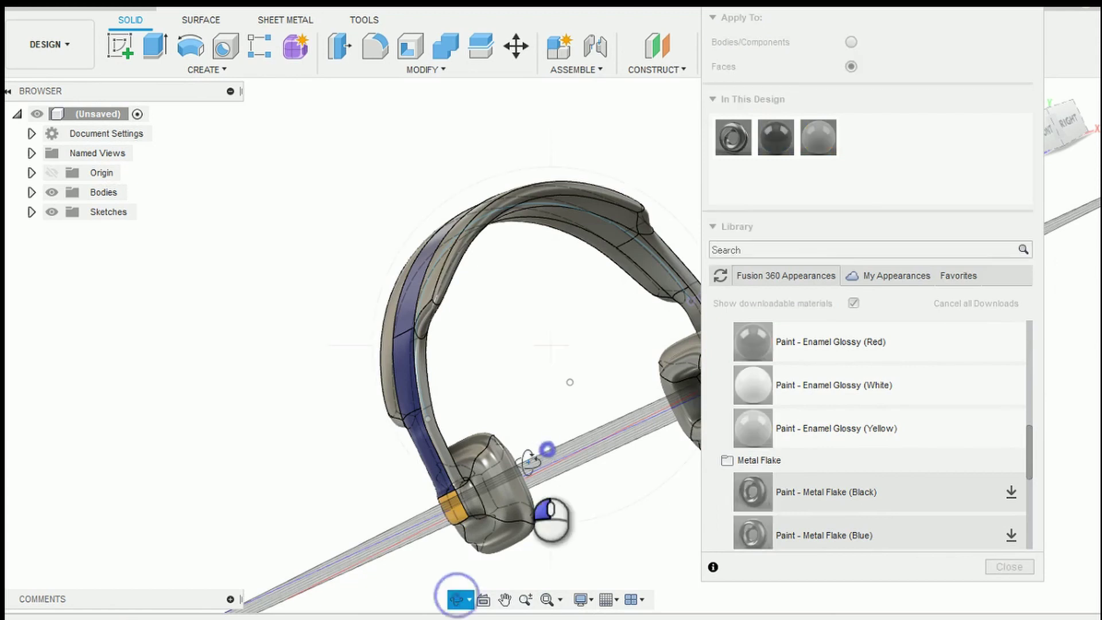
{"action": "left_click_drag", "start_coordinate": [553, 519], "coordinate": [464, 472]}
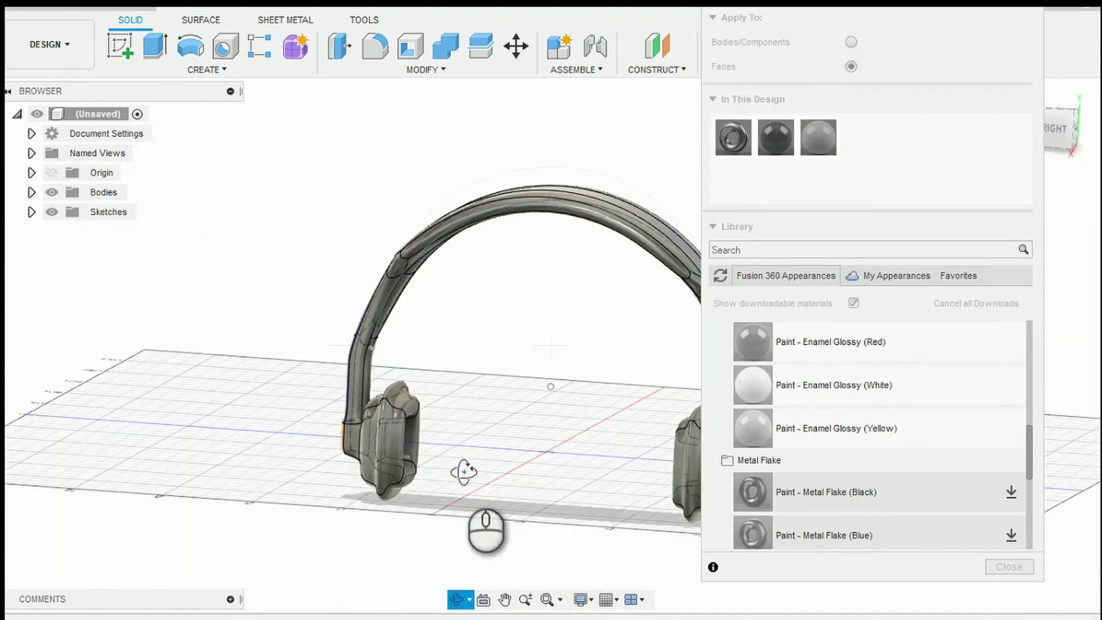
{"action": "key", "text": "Escape"}
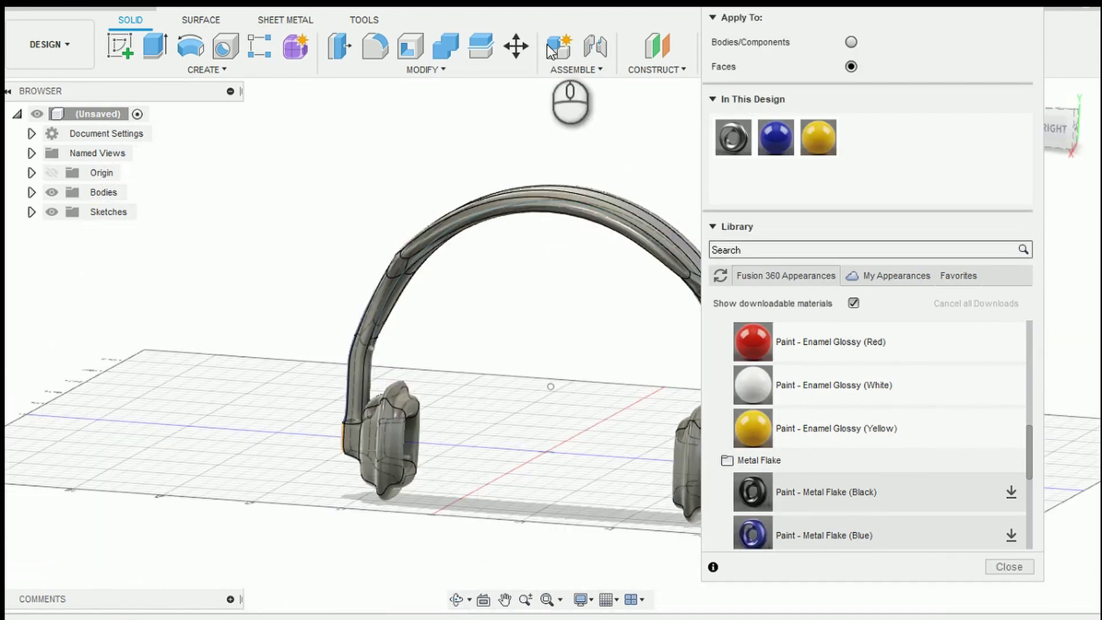
{"action": "left_click", "coordinate": [710, 3]}
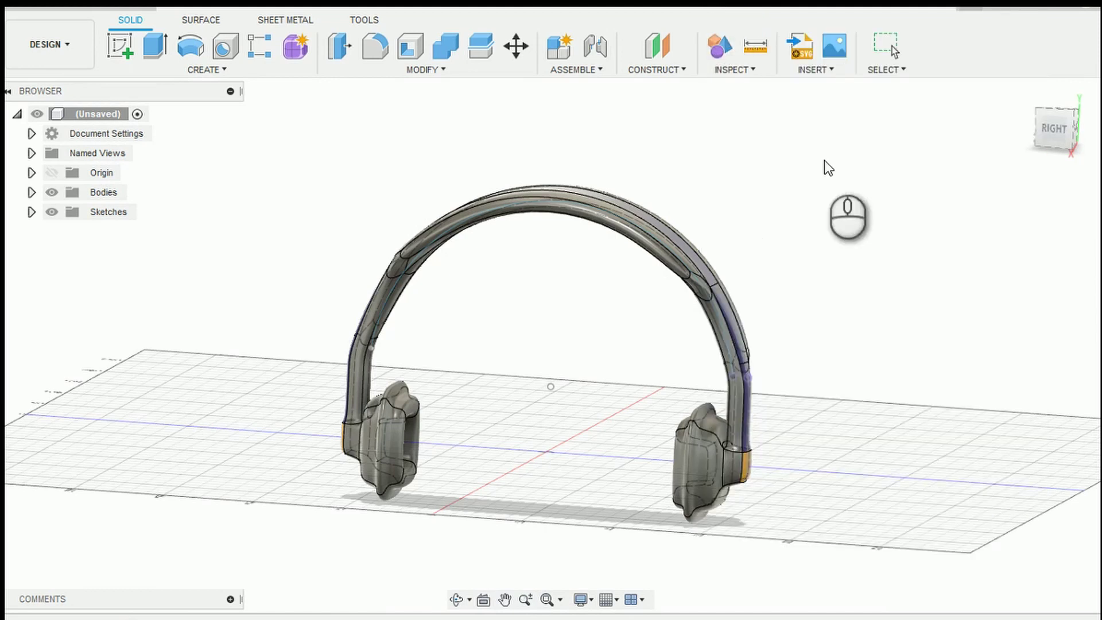
{"action": "left_click", "coordinate": [1023, 98]}
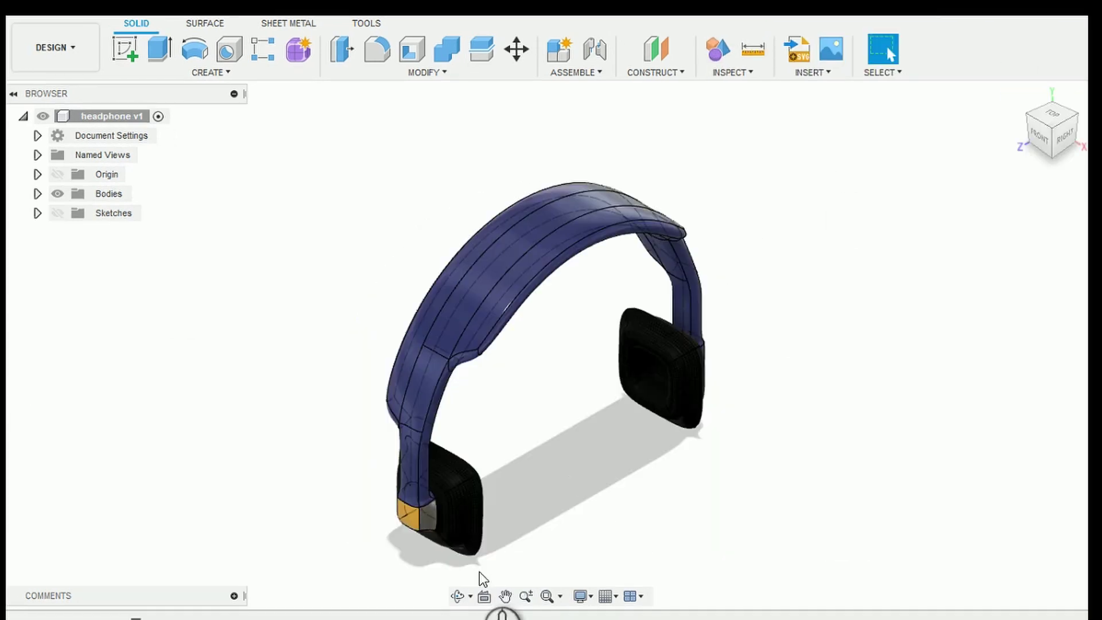
{"action": "left_click", "coordinate": [457, 597]}
{"action": "left_click_drag", "start_coordinate": [492, 476], "coordinate": [429, 327]}
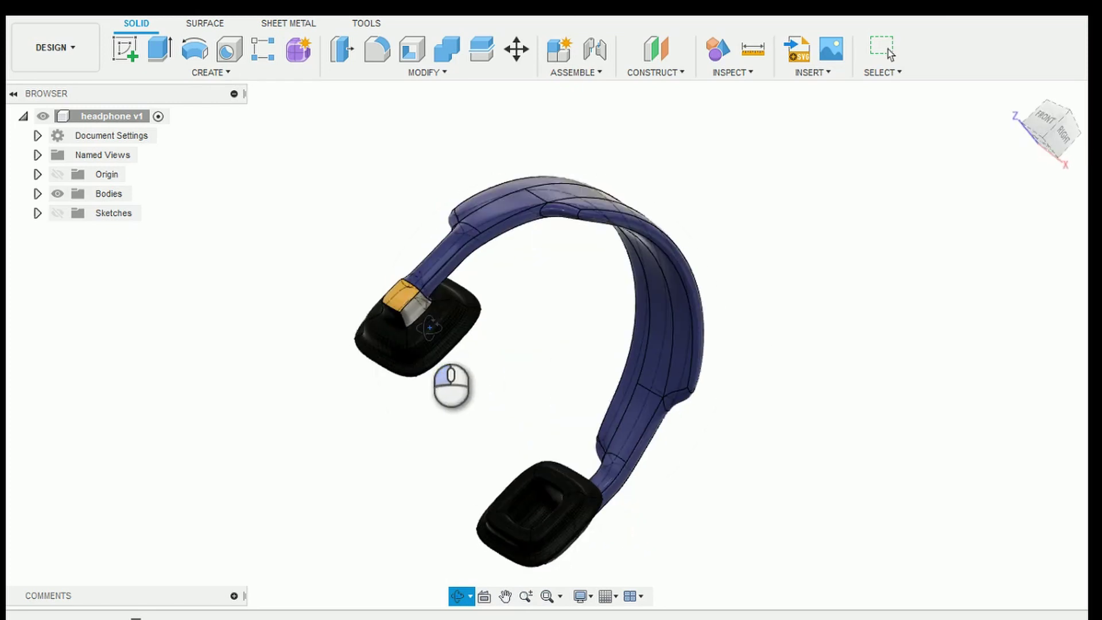